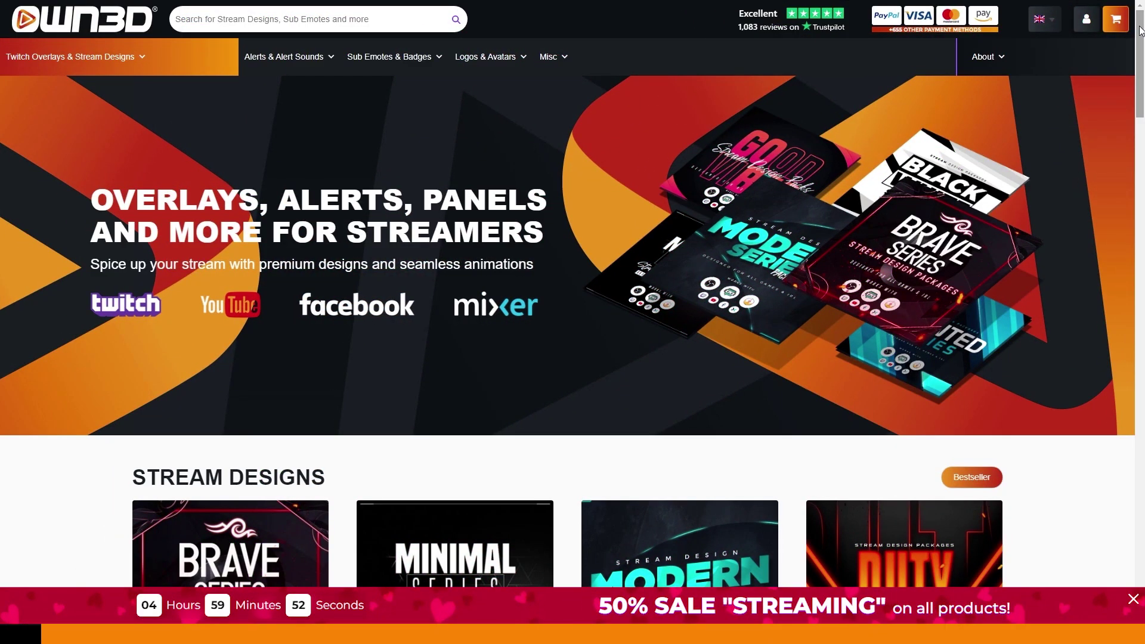
pyautogui.moveTo(1140, 30); pyautogui.dragTo(1141, 122)
pyautogui.scroll(-2, 1141, 121)
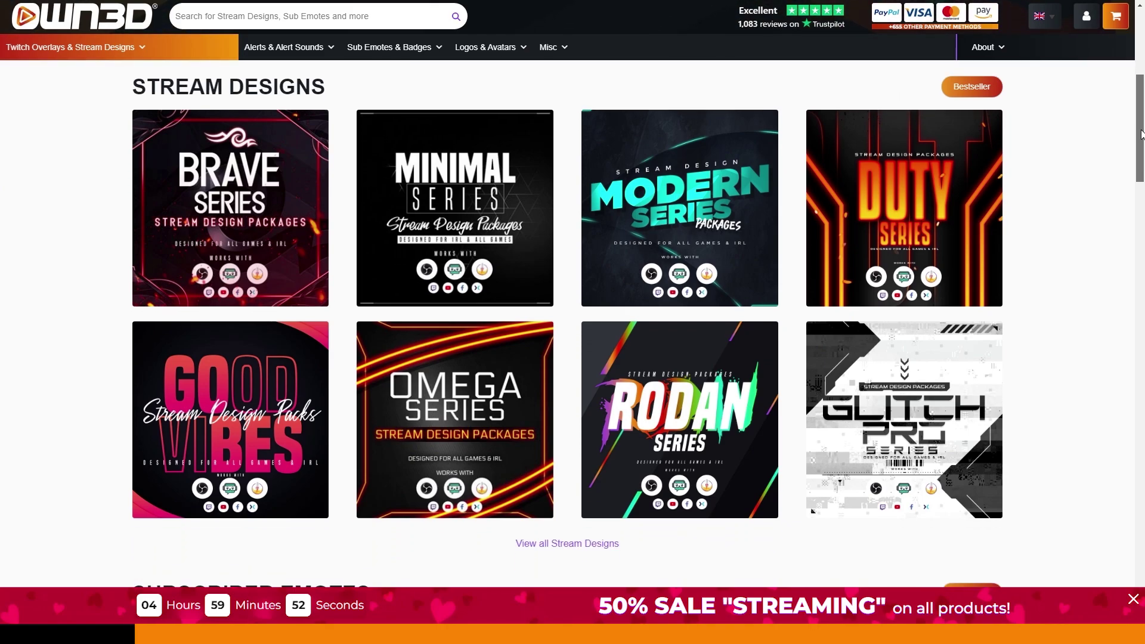
pyautogui.scroll(2, 1142, 99)
pyautogui.scroll(-2, 1142, 98)
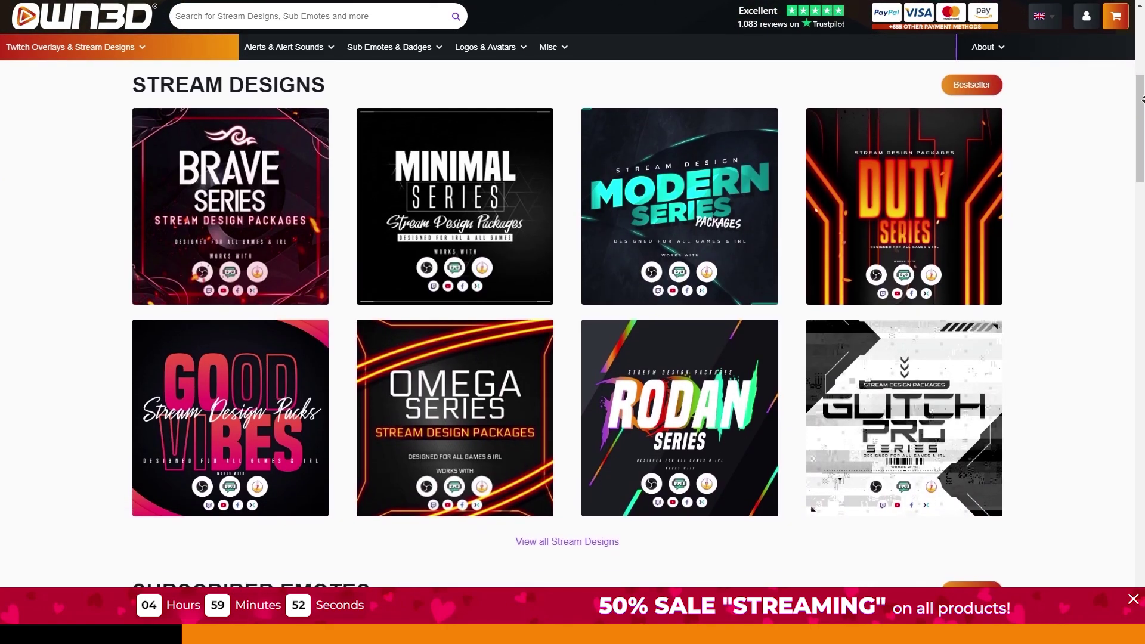
pyautogui.scroll(-2, 1142, 100)
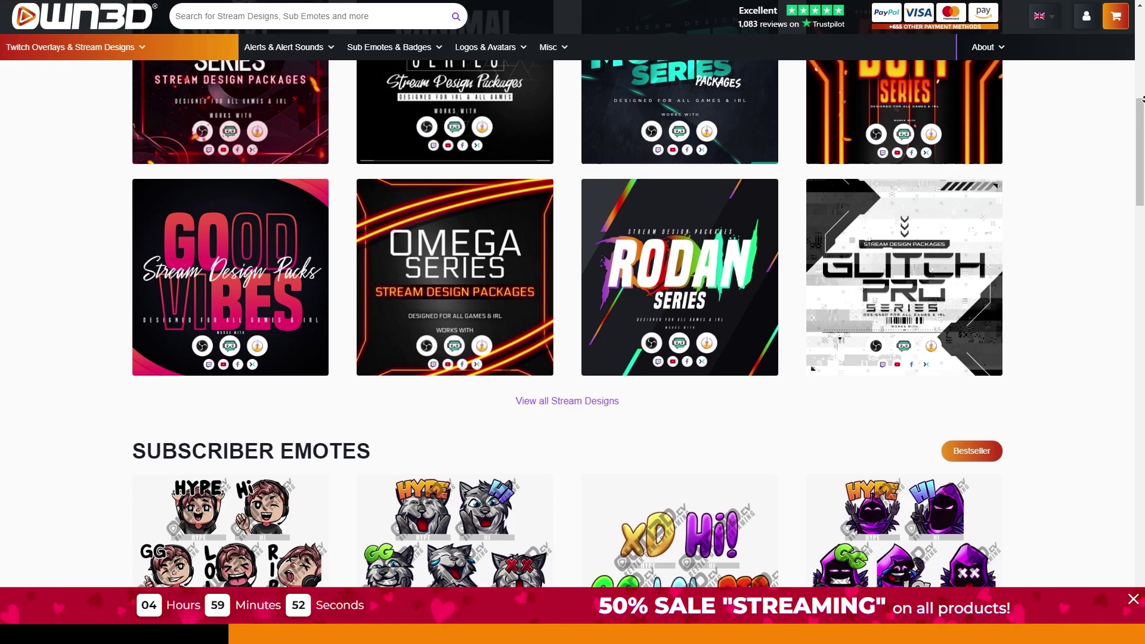
pyautogui.scroll(-2, 1142, 100)
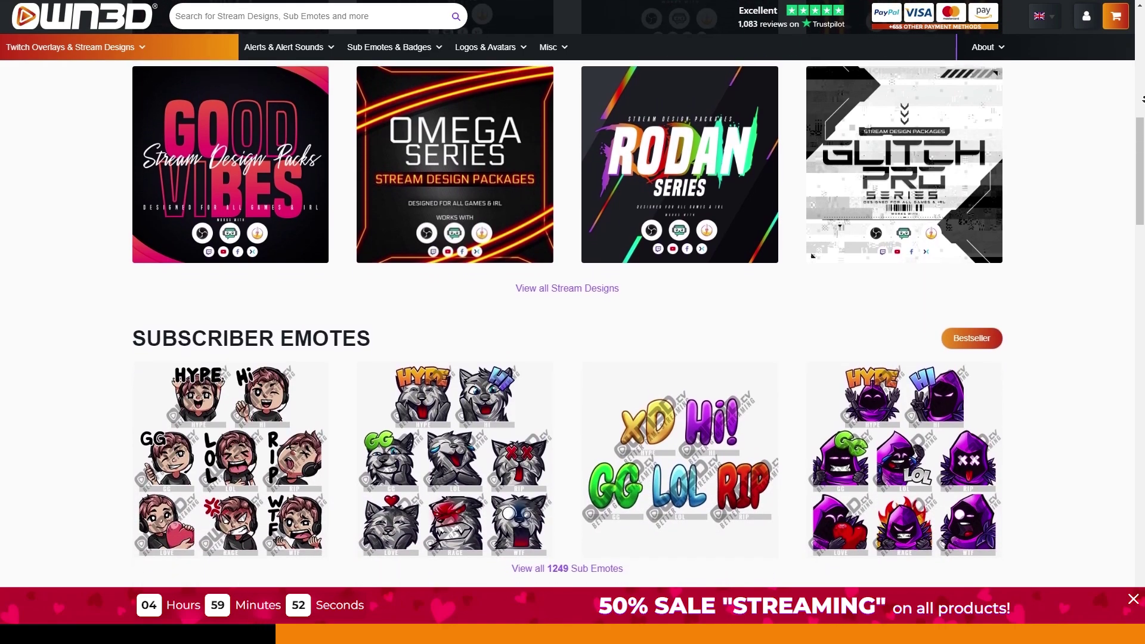
pyautogui.scroll(-2, 1142, 99)
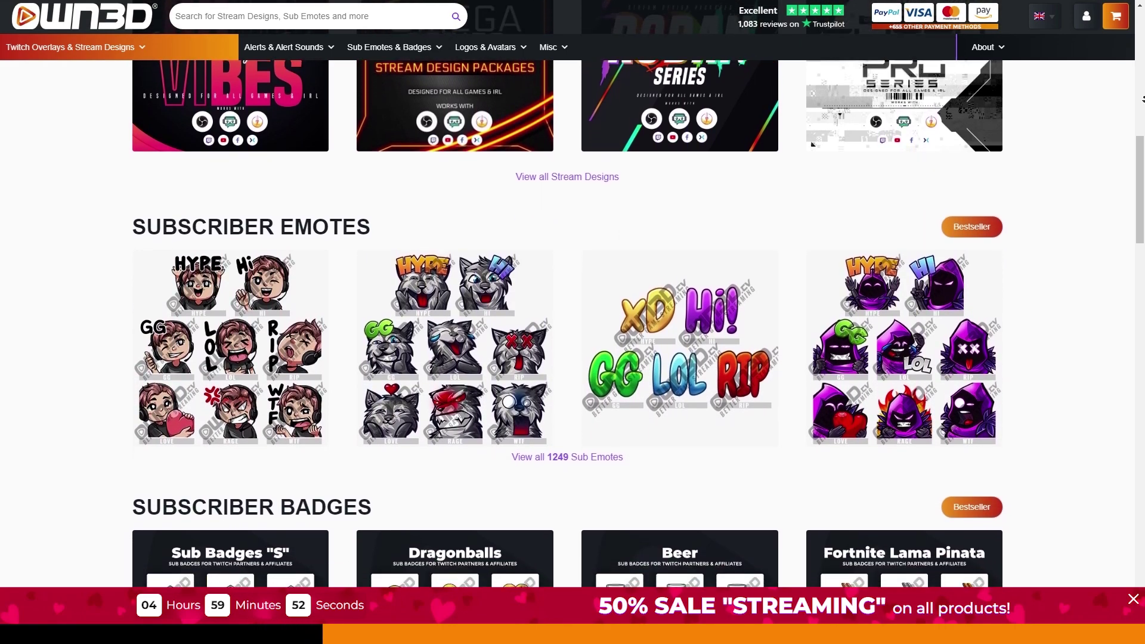
pyautogui.scroll(-5, 1142, 99)
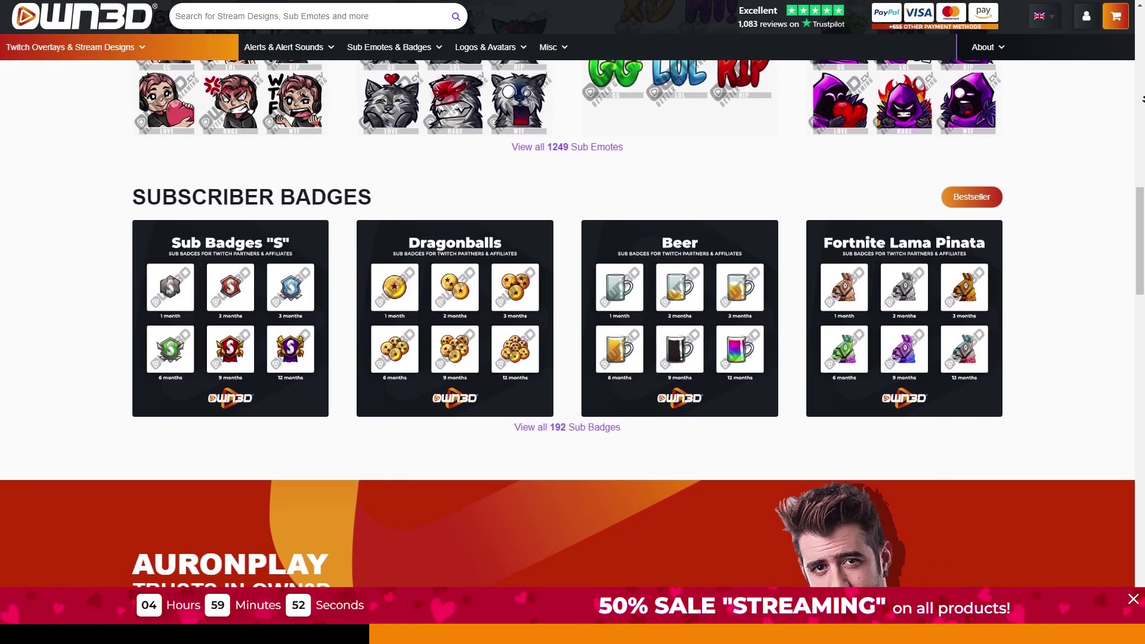
pyautogui.scroll(-2, 1142, 99)
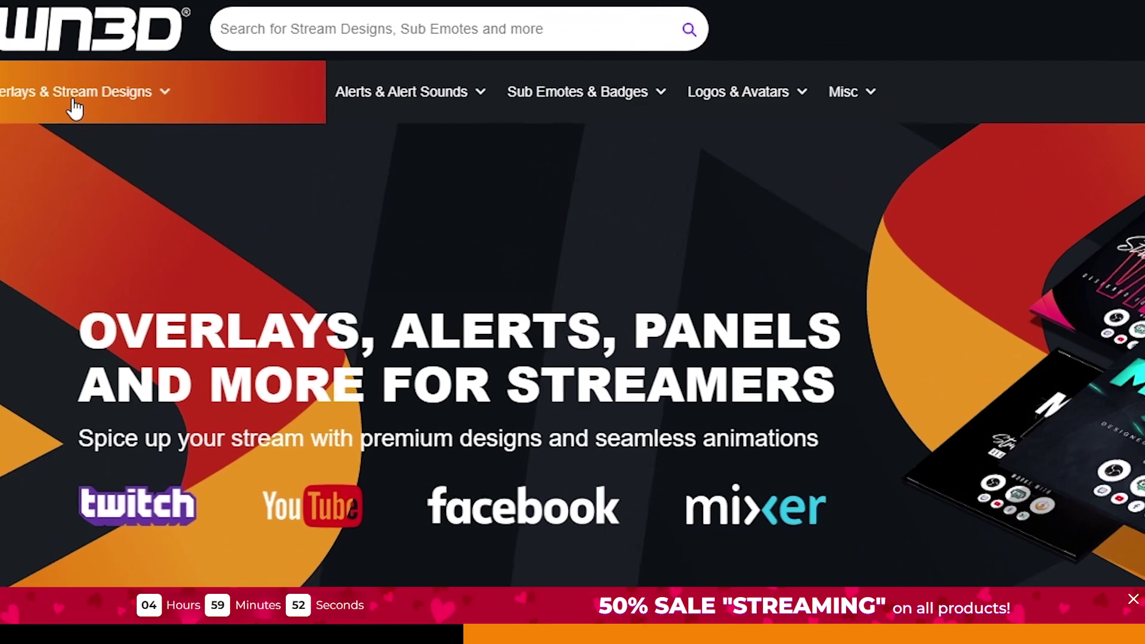
# - Play the Animated Webcam Overlay demo in OWN3D's Interactive Showcase
pyautogui.moveTo(174, 91)
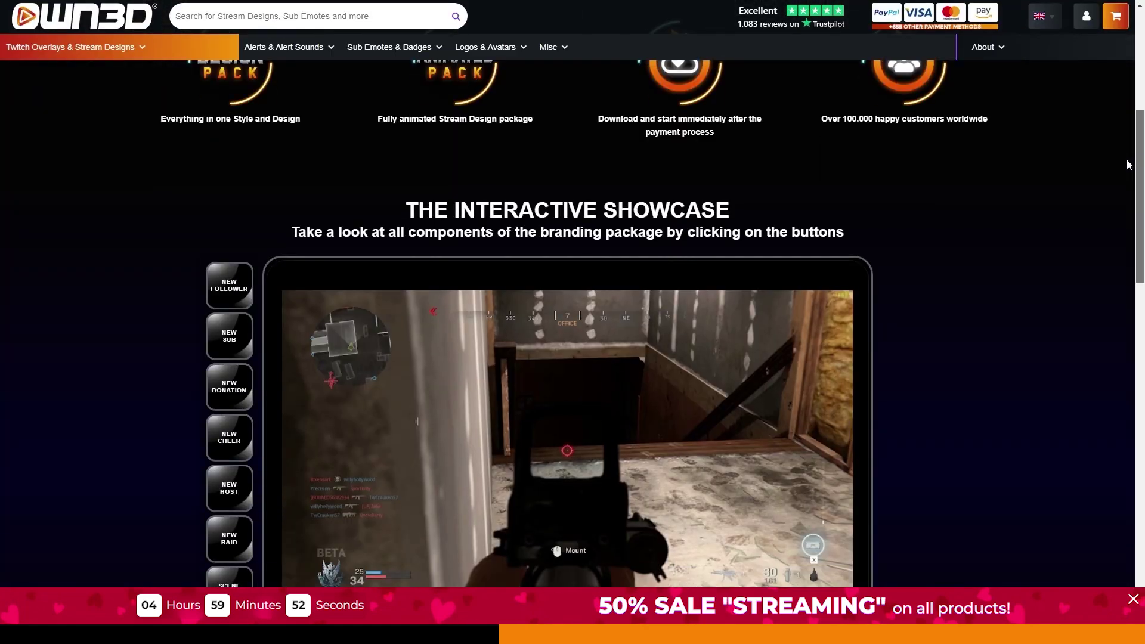
pyautogui.scroll(-1, 1130, 193)
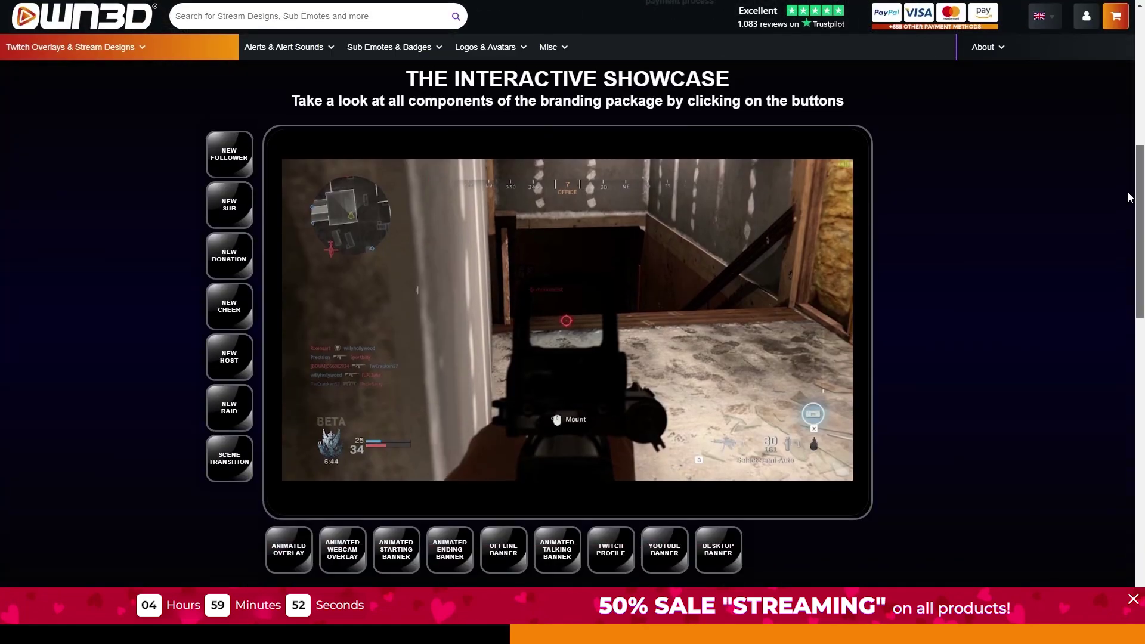
pyautogui.scroll(-1, 537, 281)
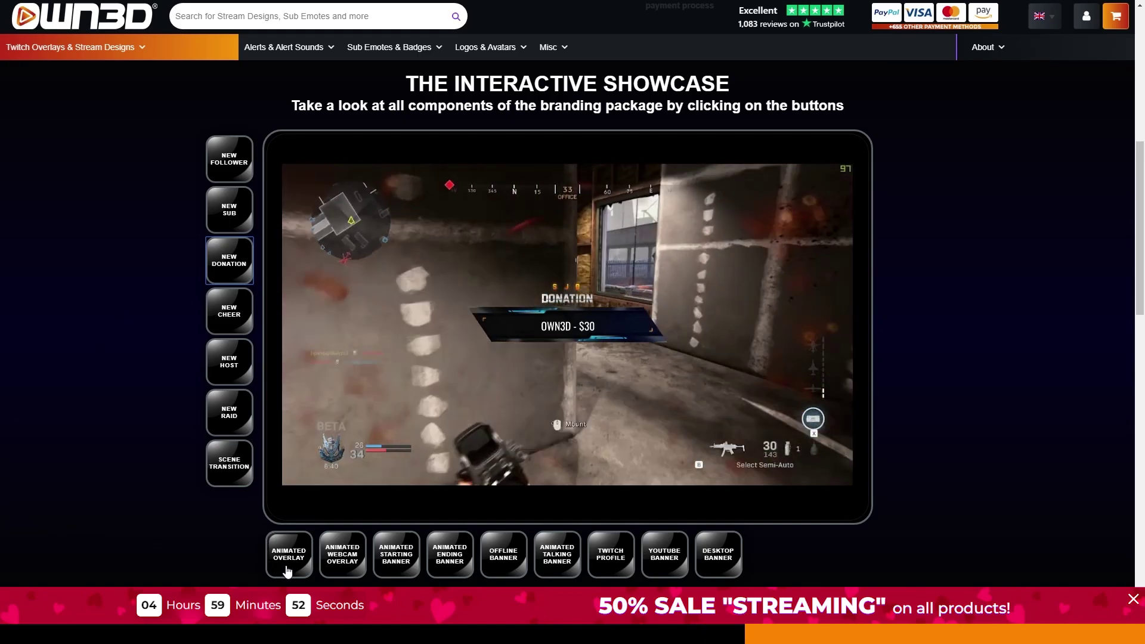
pyautogui.click(339, 572)
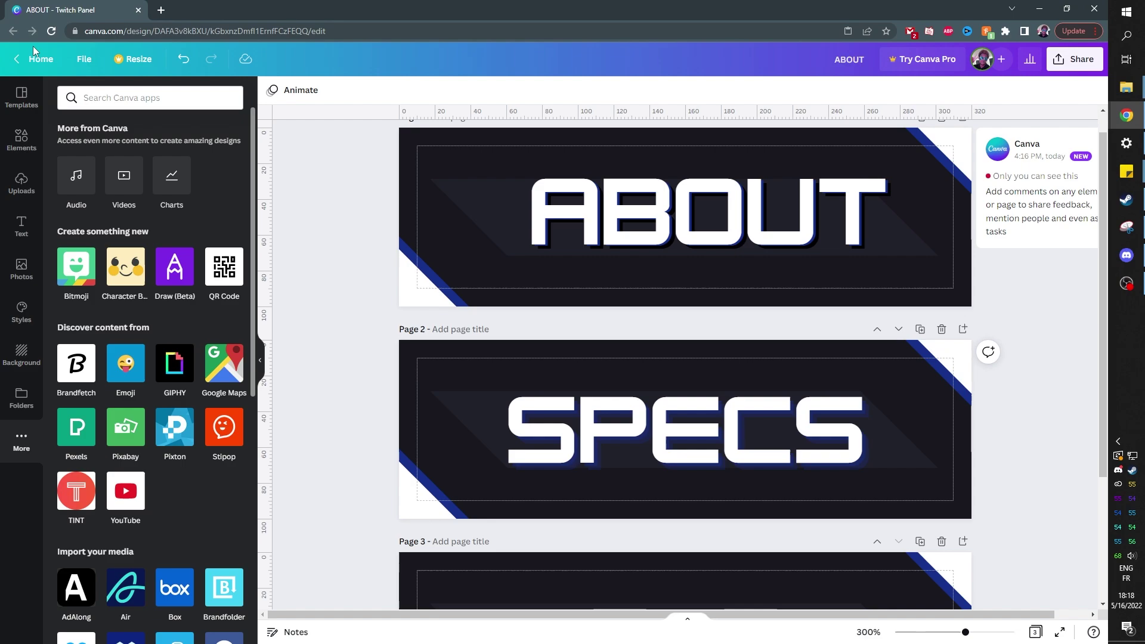
# - Search Google for 'canva' in a new tab, open Canva's site and sign in
pyautogui.click(161, 10)
pyautogui.write('canva')
pyautogui.press('Return')
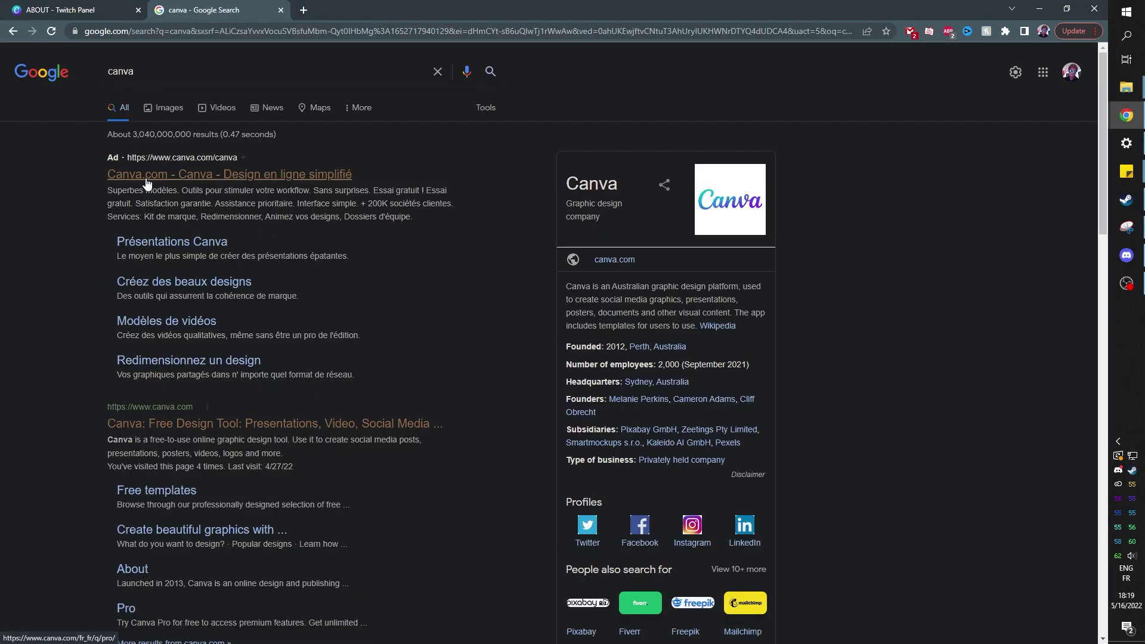
pyautogui.click(145, 183)
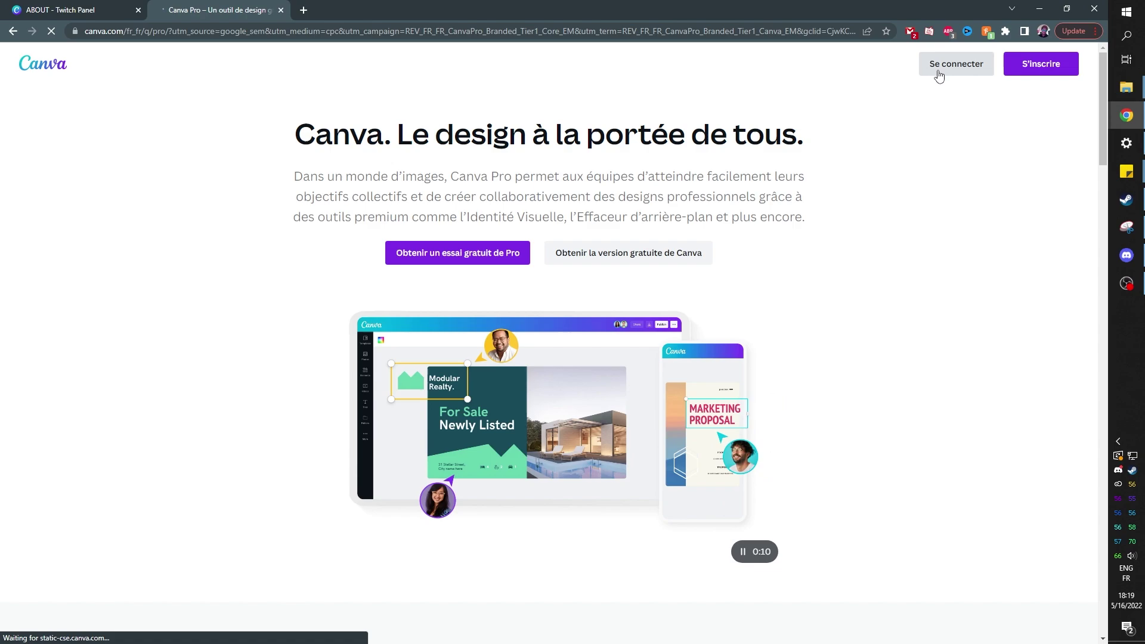
pyautogui.click(939, 69)
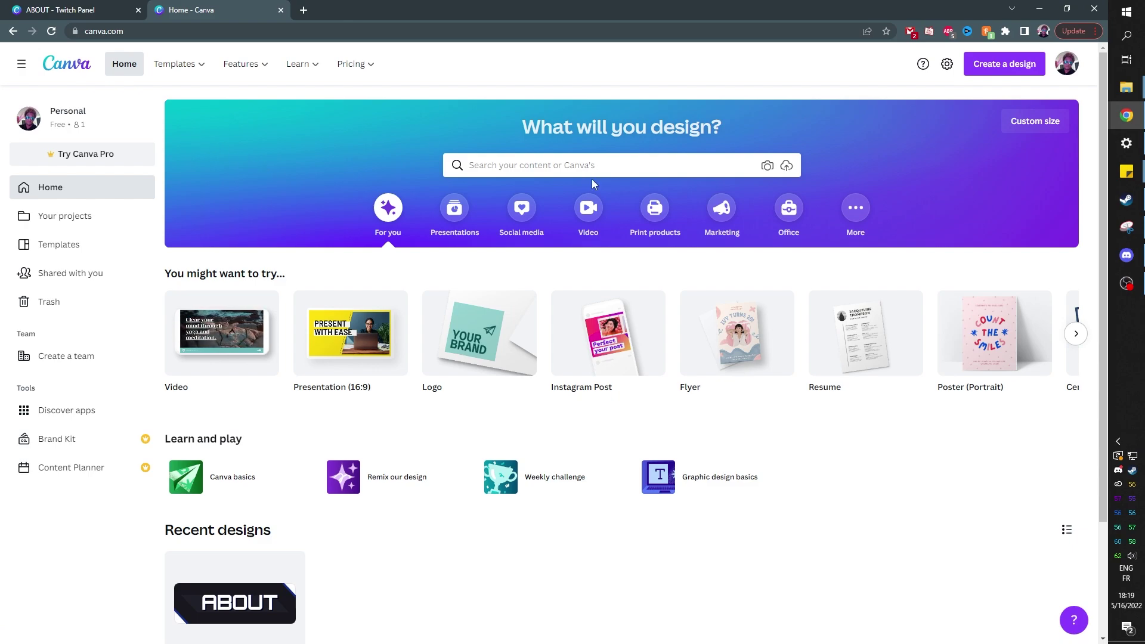
# - Search templates for 'twitch p', choose Twitch Panel, and open the koala About Me template
pyautogui.click(570, 165)
pyautogui.write('twitch')
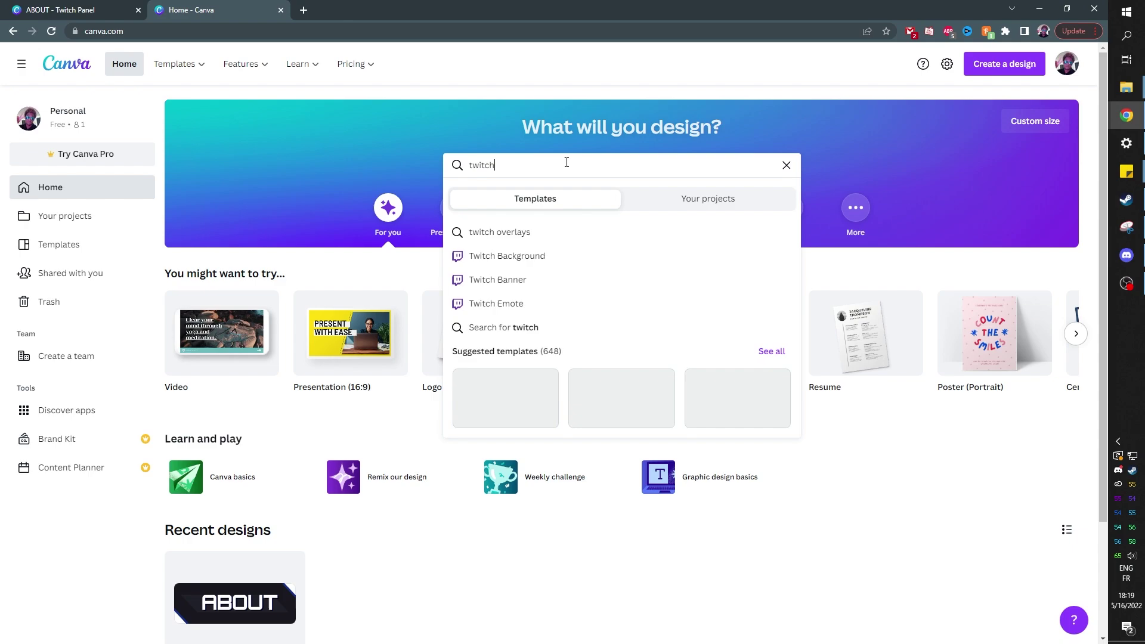
pyautogui.write(' panel')
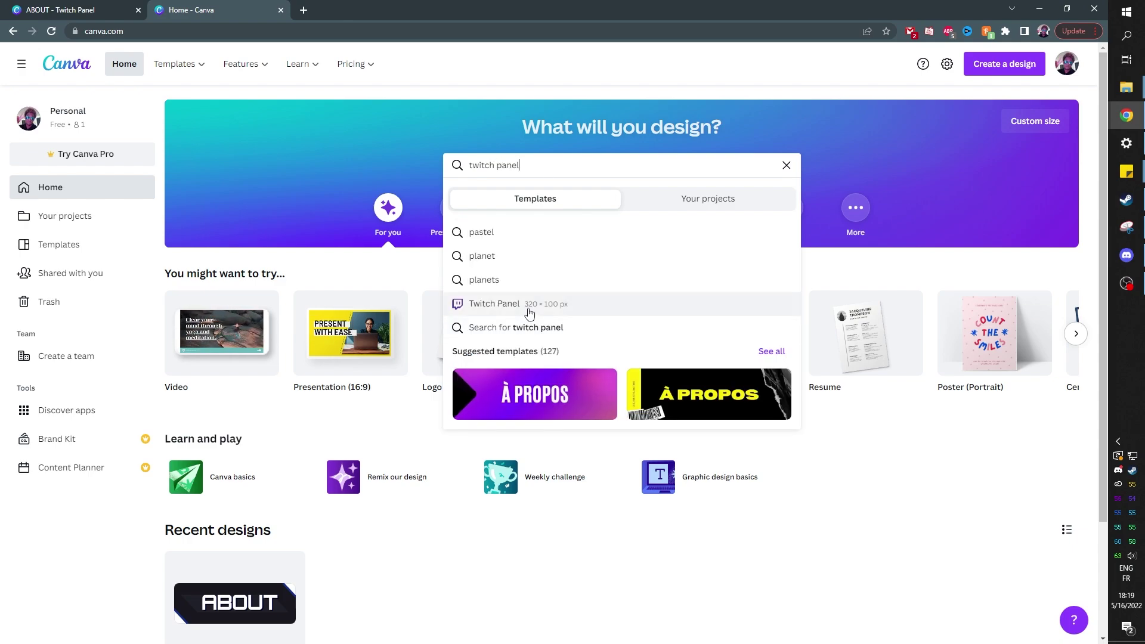
pyautogui.click(529, 304)
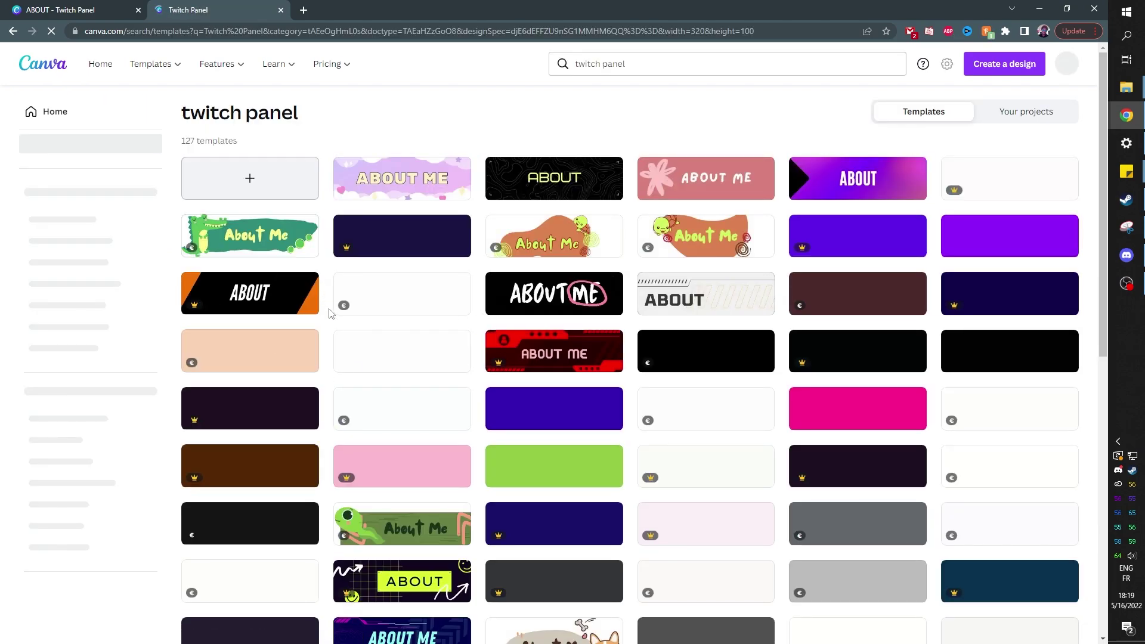
pyautogui.scroll(-1, 331, 314)
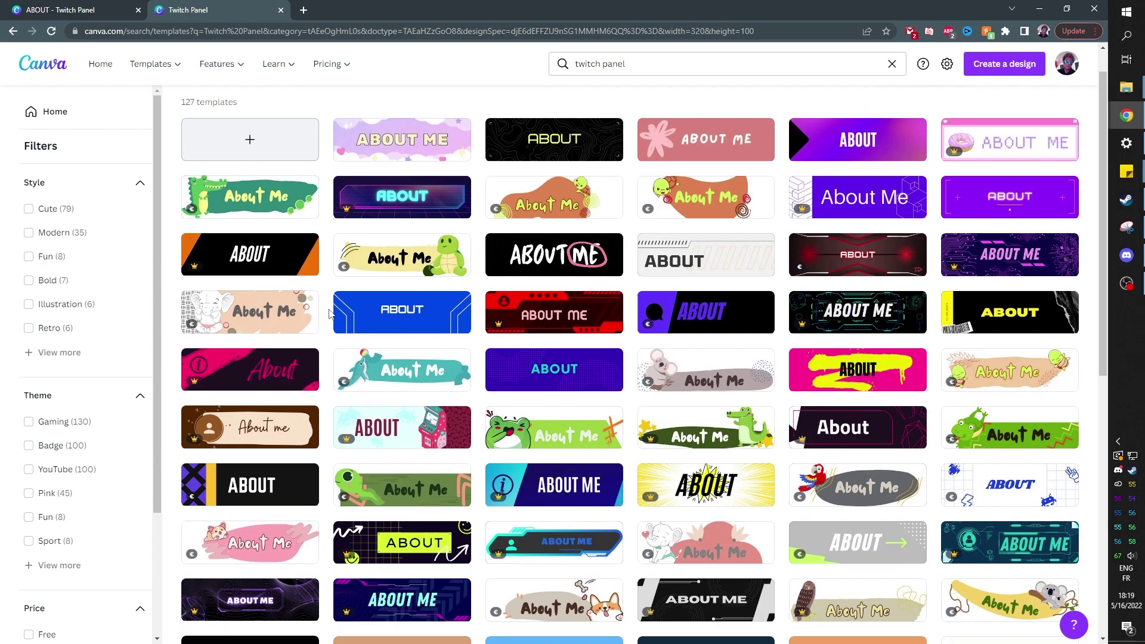
pyautogui.scroll(-5, 331, 314)
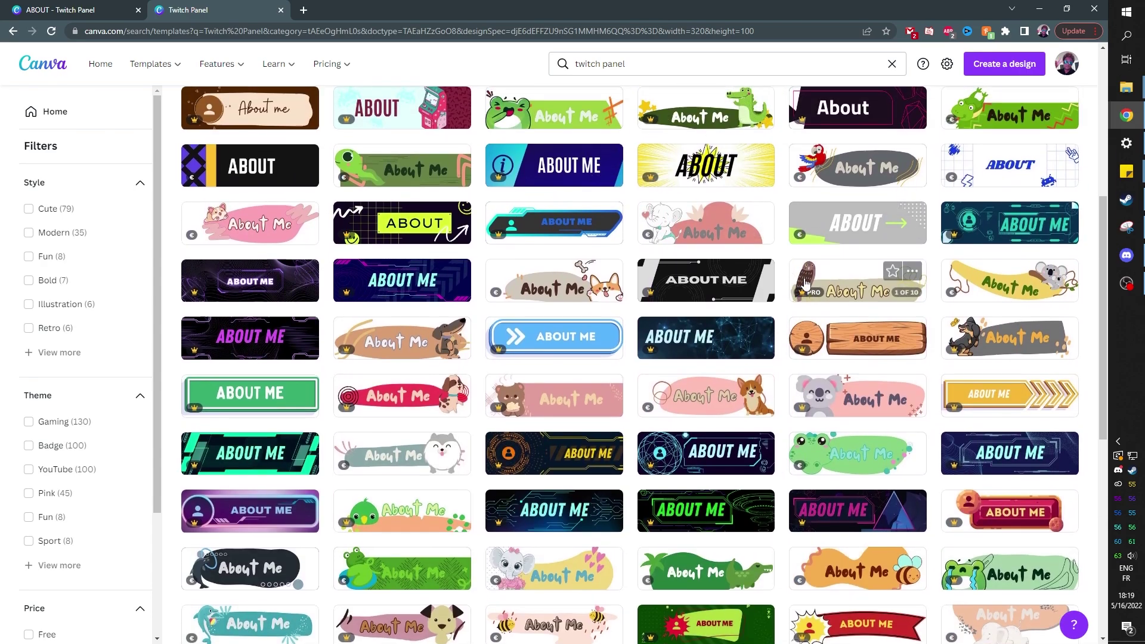
pyautogui.scroll(-6, 634, 286)
pyautogui.scroll(-2, 634, 286)
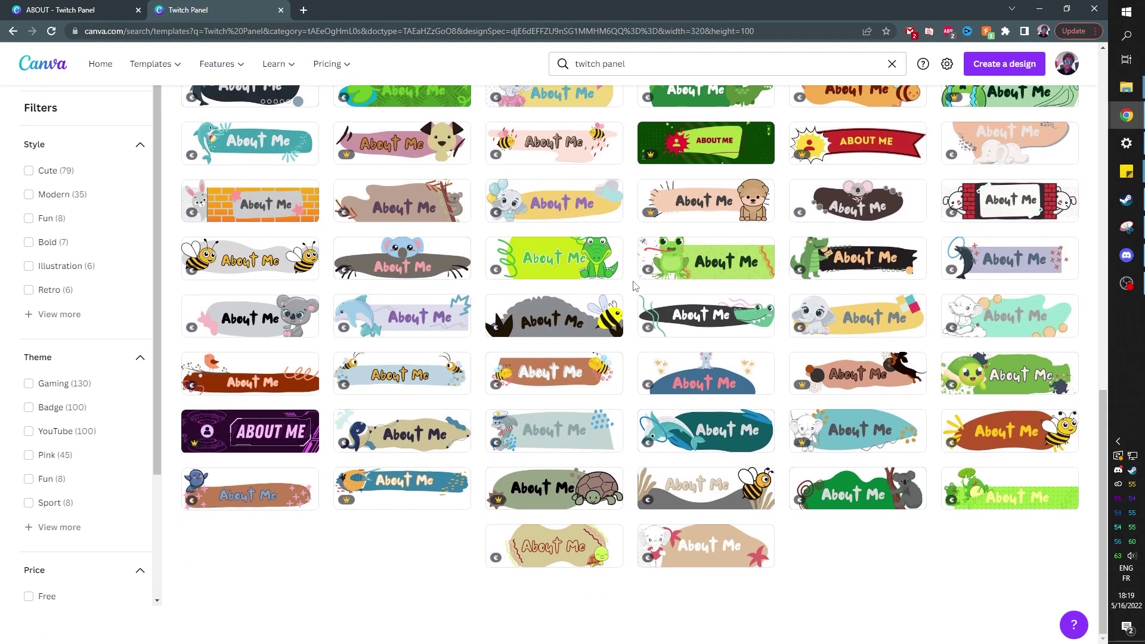
pyautogui.scroll(15, 634, 286)
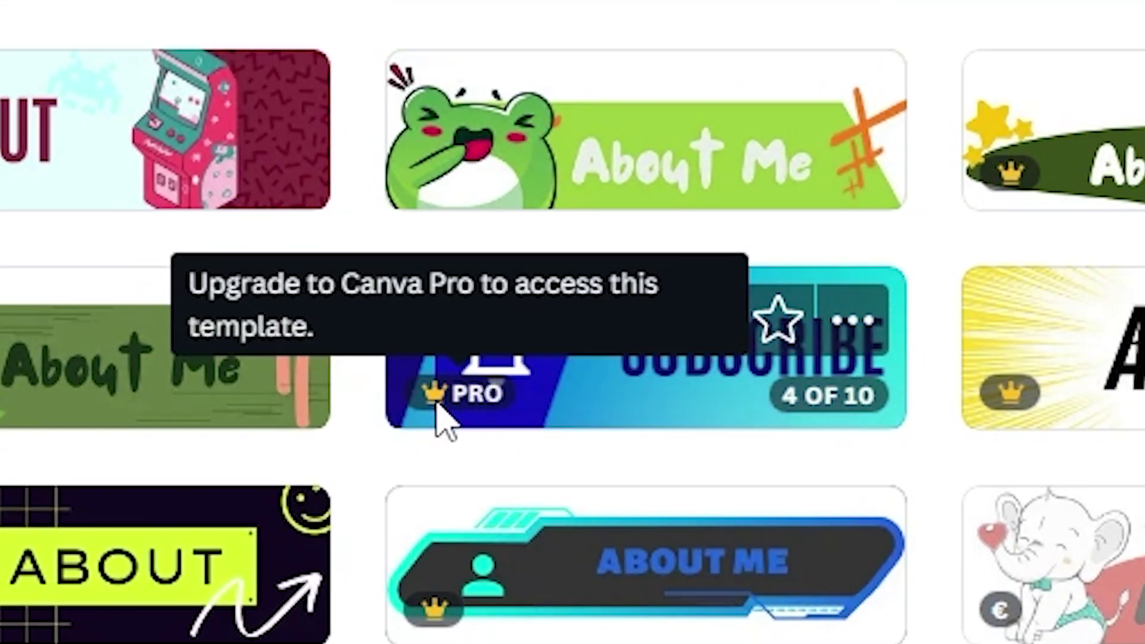
pyautogui.moveTo(370, 340)
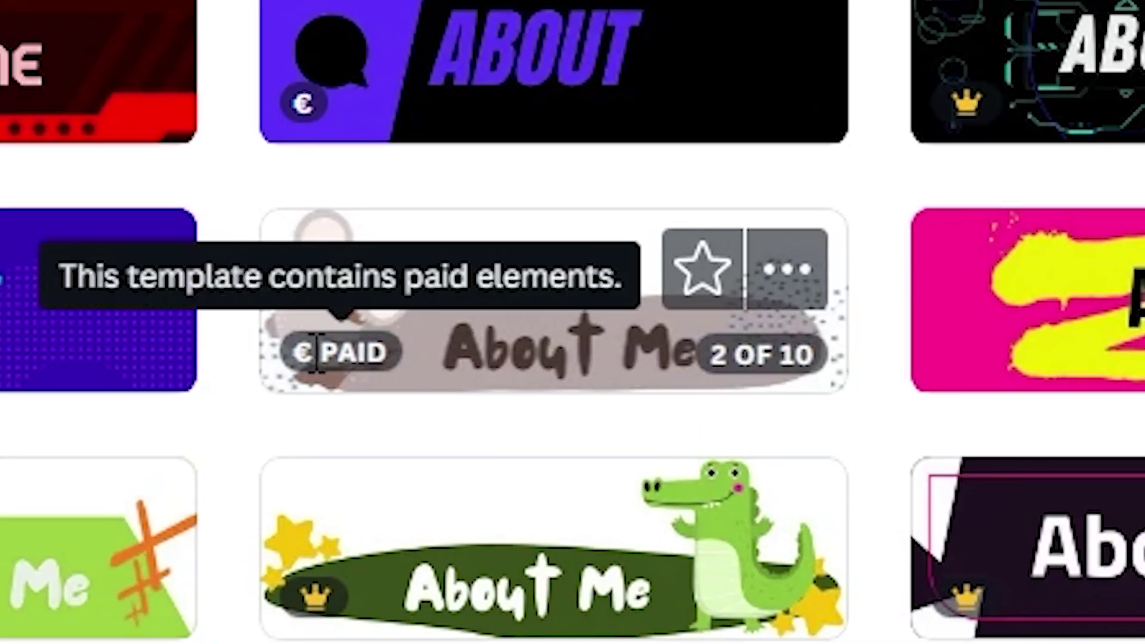
pyautogui.click(542, 356)
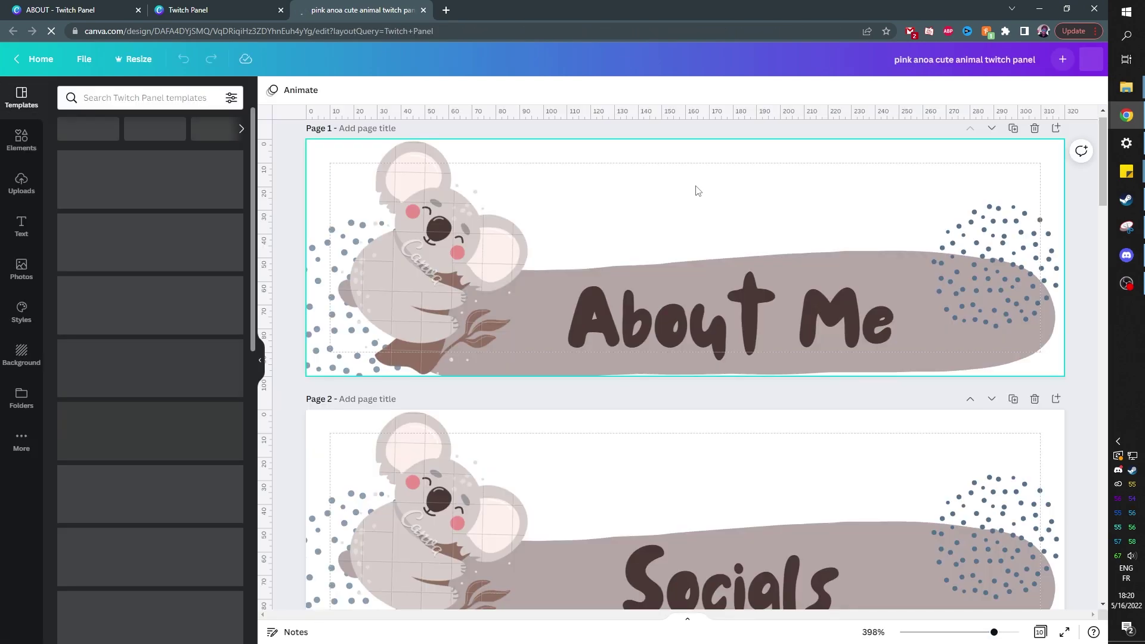
# - Check the Try Canva Pro offer, dismiss it, and close the koala template tab
pyautogui.scroll(-20, 583, 257)
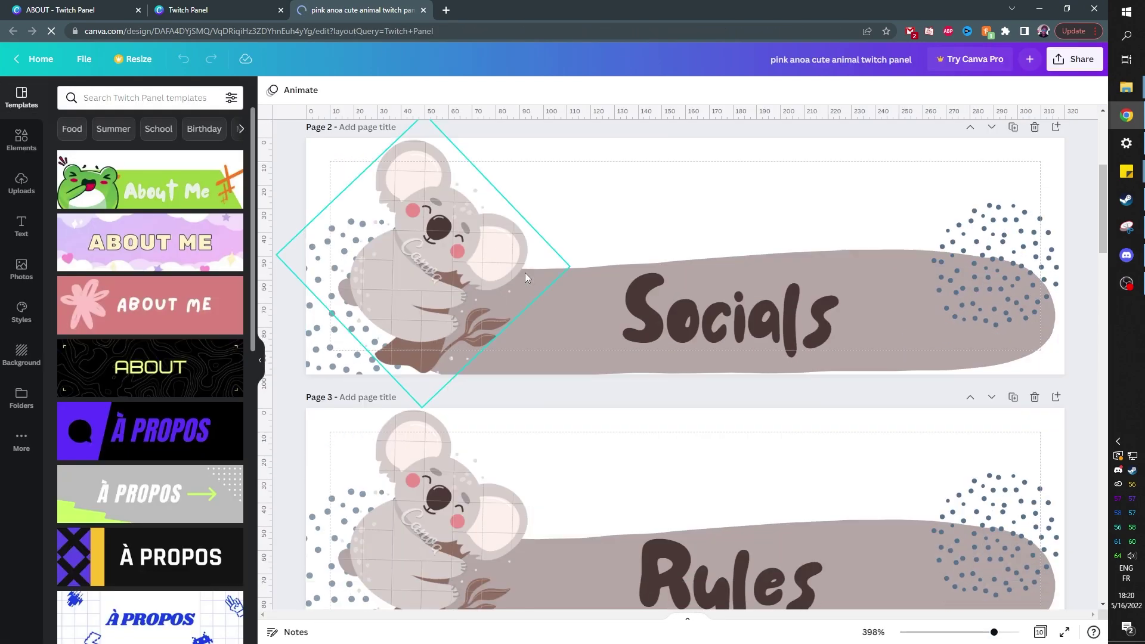
pyautogui.scroll(20, 671, 341)
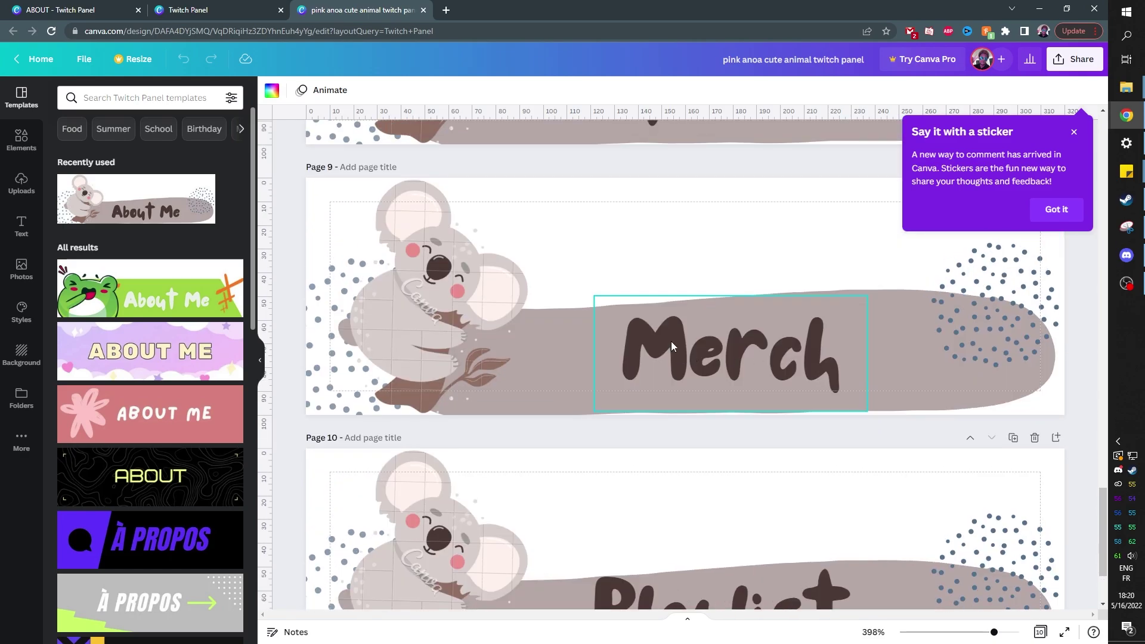
pyautogui.scroll(3, 673, 347)
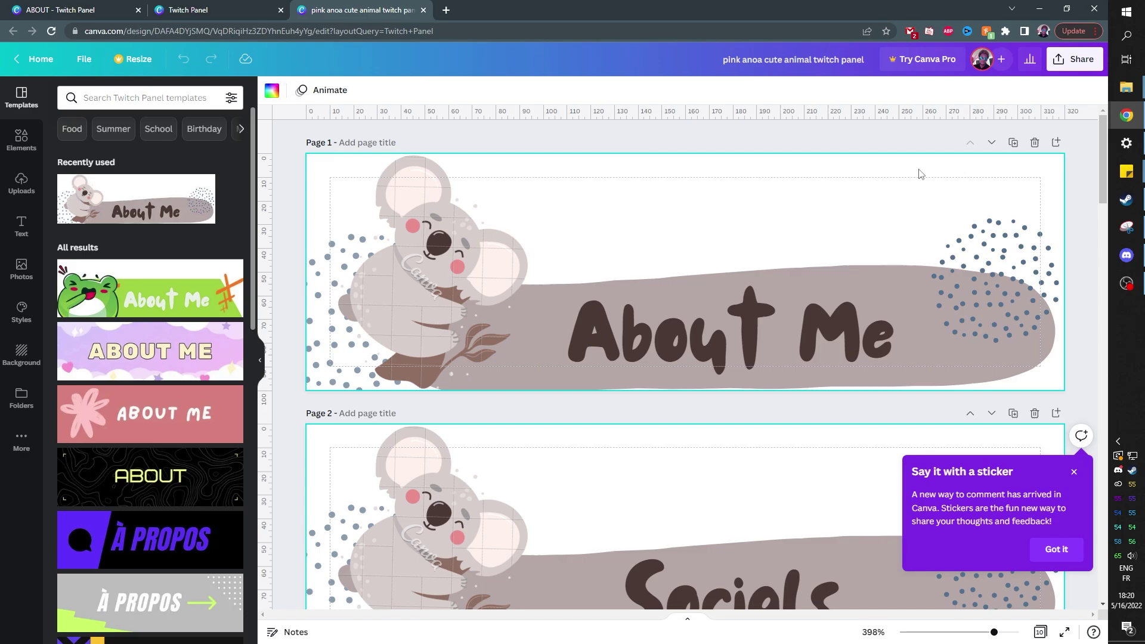
pyautogui.click(922, 59)
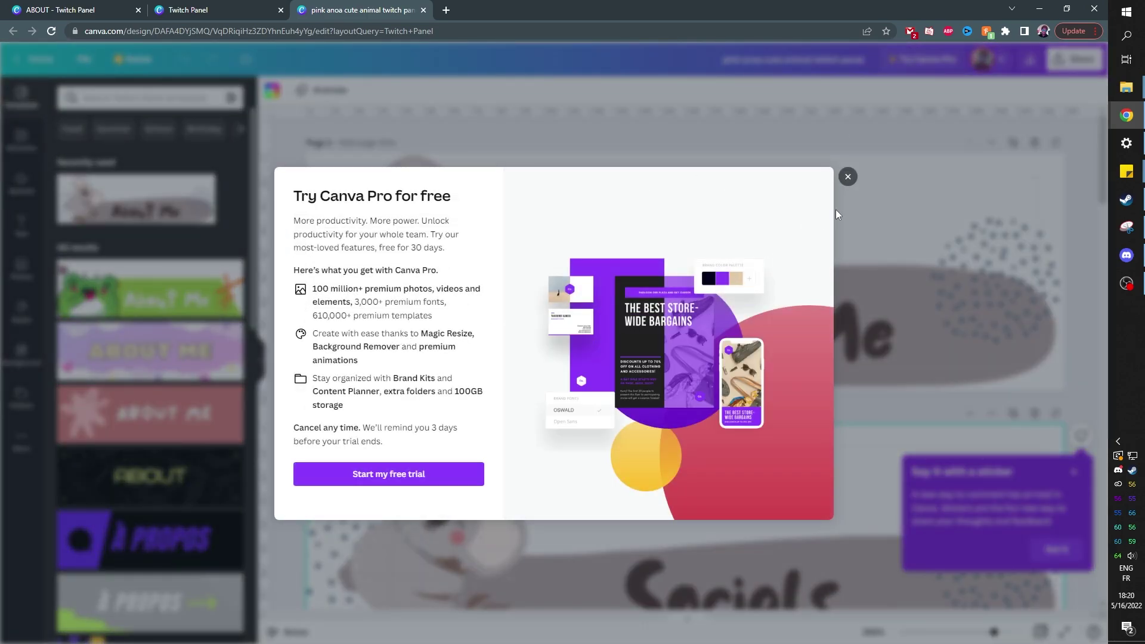
pyautogui.click(847, 178)
pyautogui.click(424, 10)
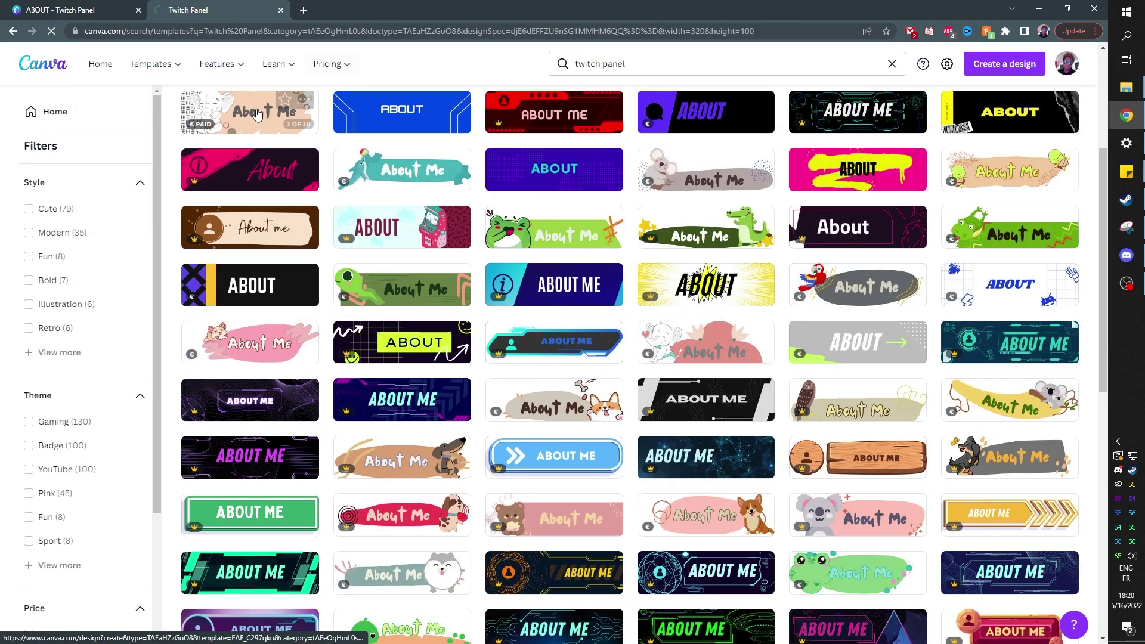
# - Browse Canva's pricing plans, then go back to the 'ABOUT - Twitch Panel' design tab
pyautogui.click(349, 70)
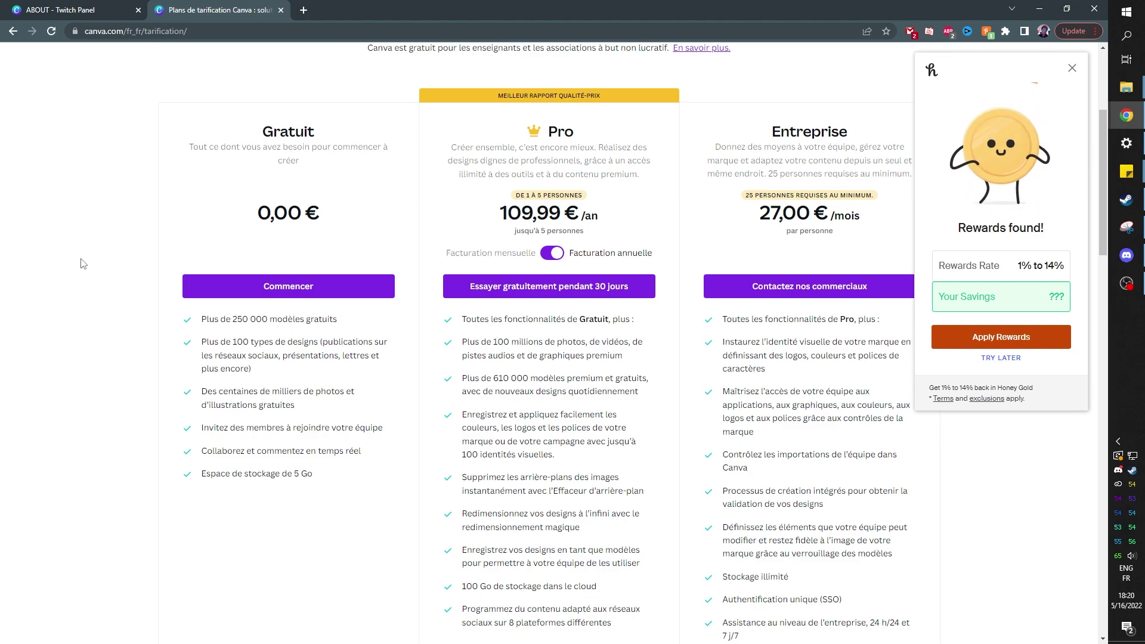
pyautogui.scroll(-1, 81, 264)
pyautogui.scroll(2, 76, 266)
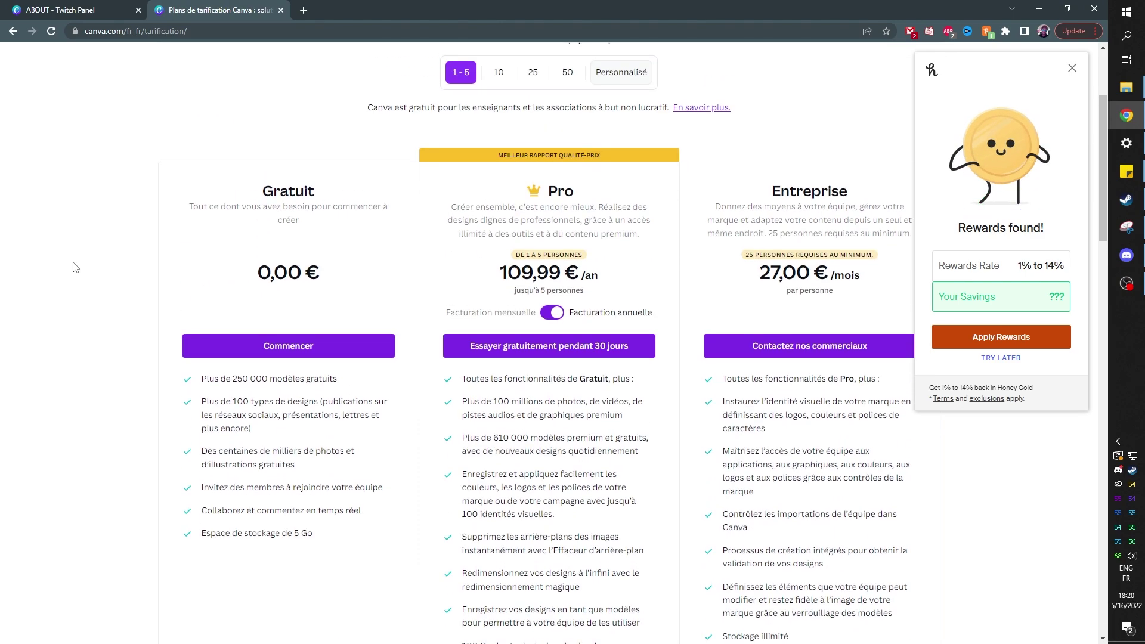
pyautogui.click(27, 6)
pyautogui.click(215, 11)
pyautogui.scroll(3, 260, 280)
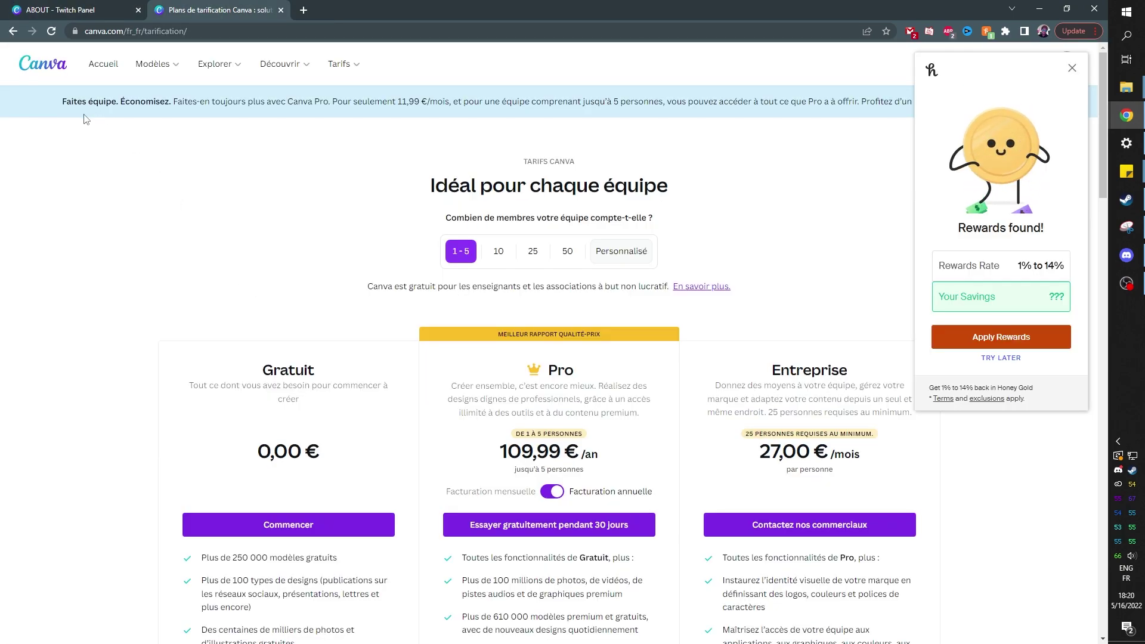
pyautogui.click(79, 15)
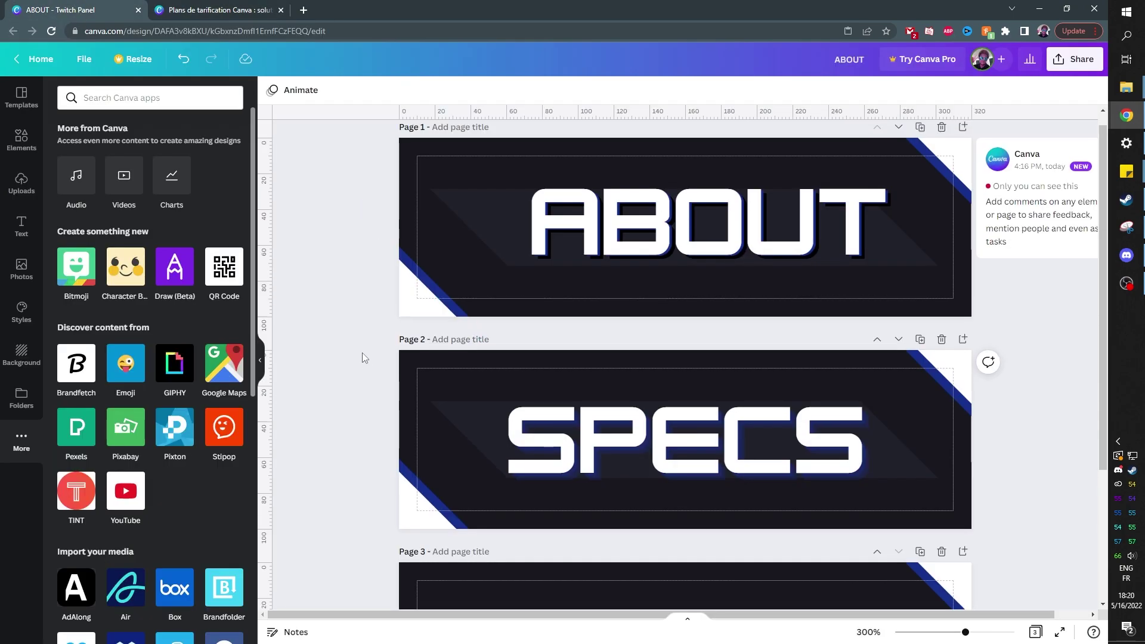
# - Select the top-right diagonal stripe on page 1, then return to the pricing tab
pyautogui.scroll(-3, 363, 353)
pyautogui.scroll(3, 362, 357)
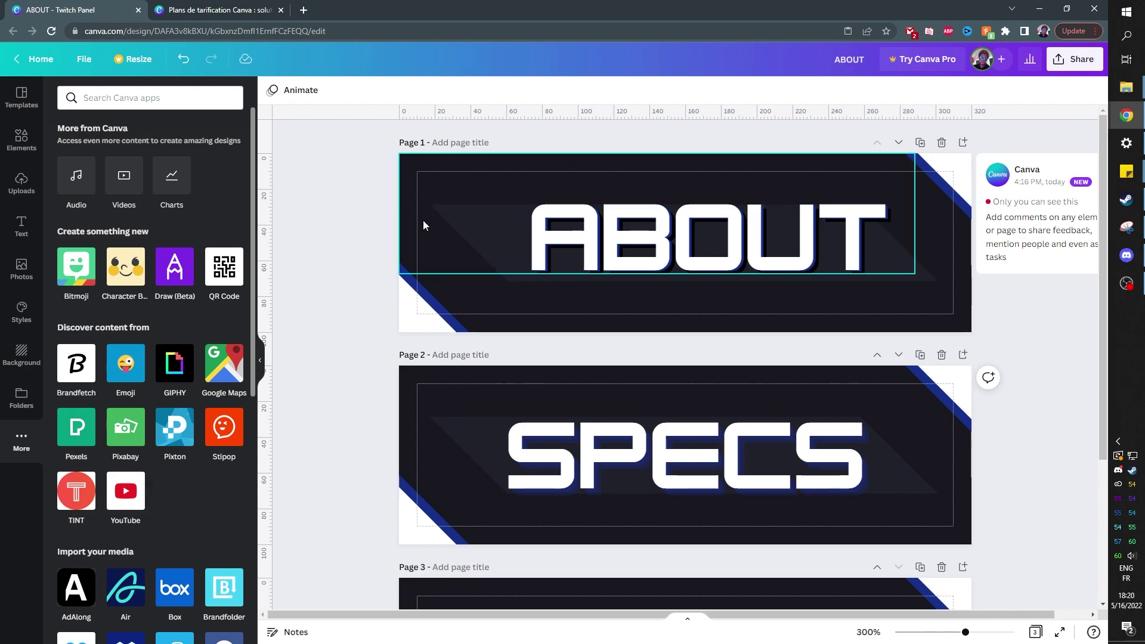
pyautogui.click(423, 318)
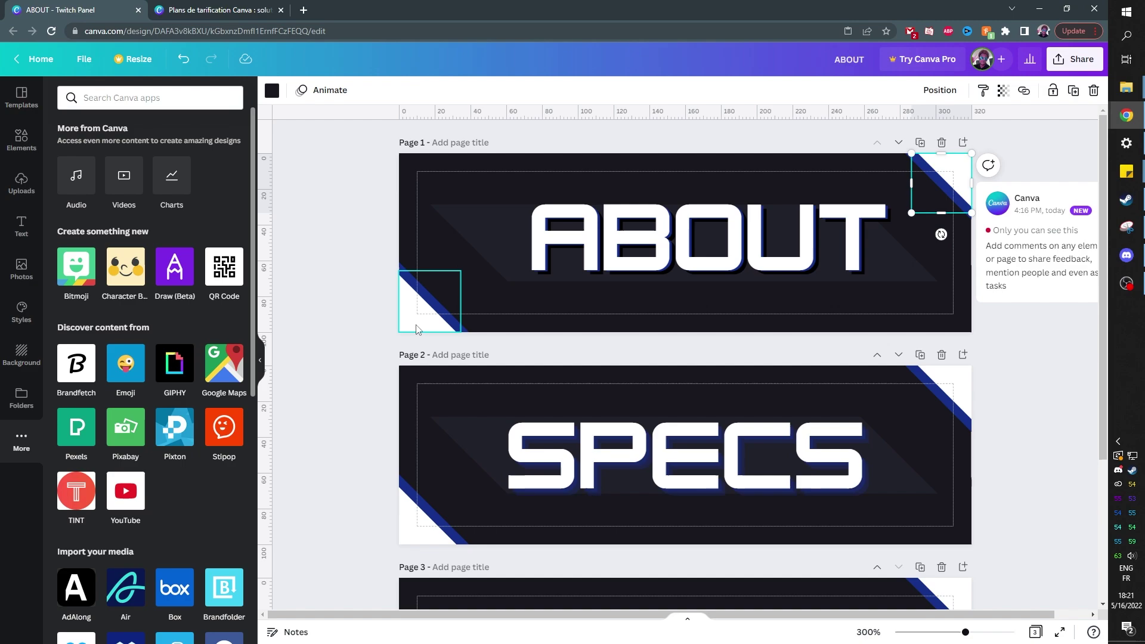
pyautogui.click(220, 9)
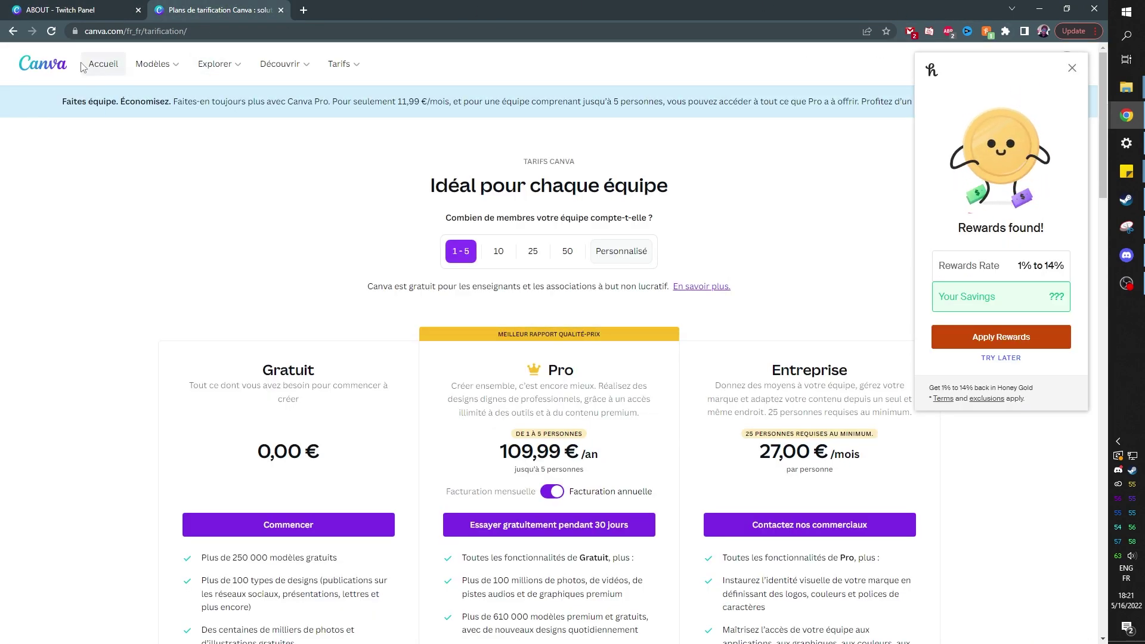
# - From the Canva home, create a custom-size design of 640 × 200 px
pyautogui.click(102, 65)
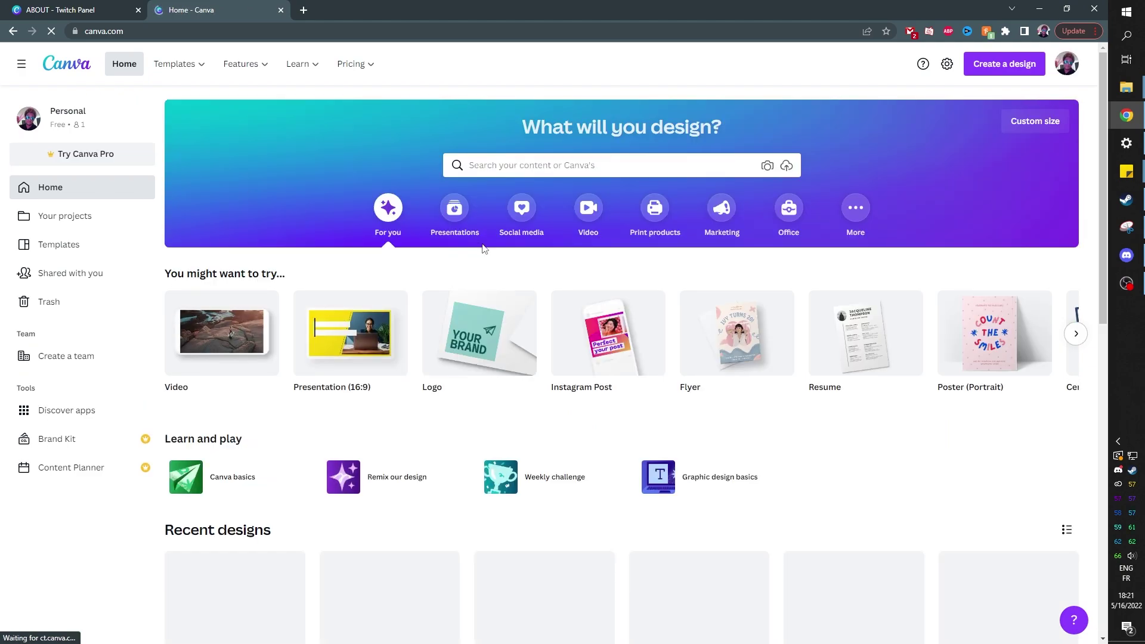
pyautogui.click(518, 171)
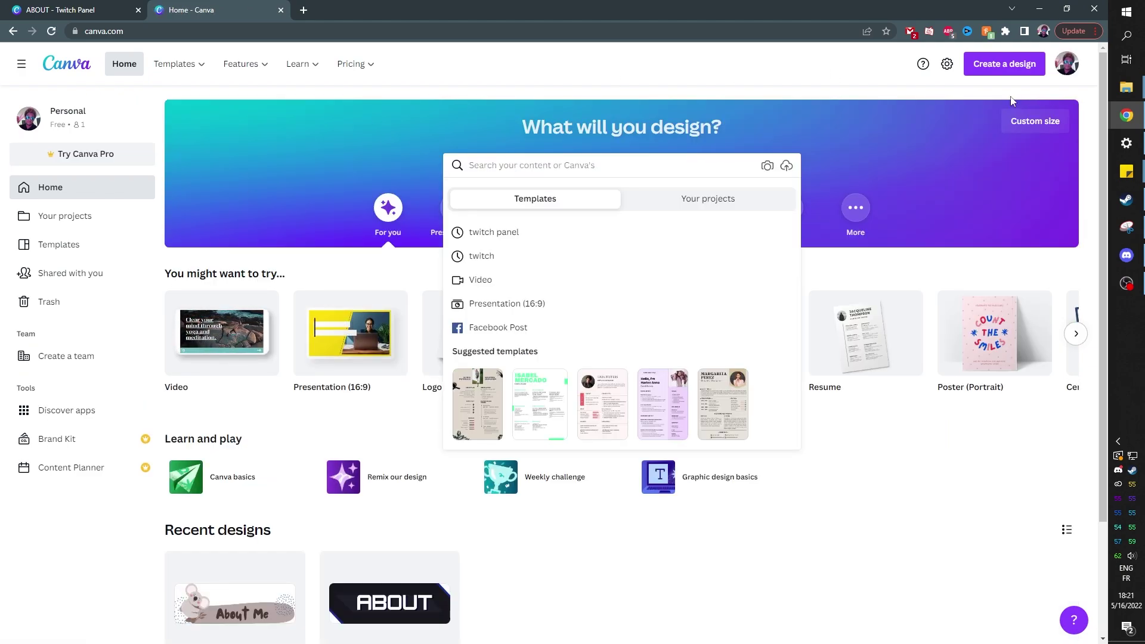
pyautogui.click(991, 73)
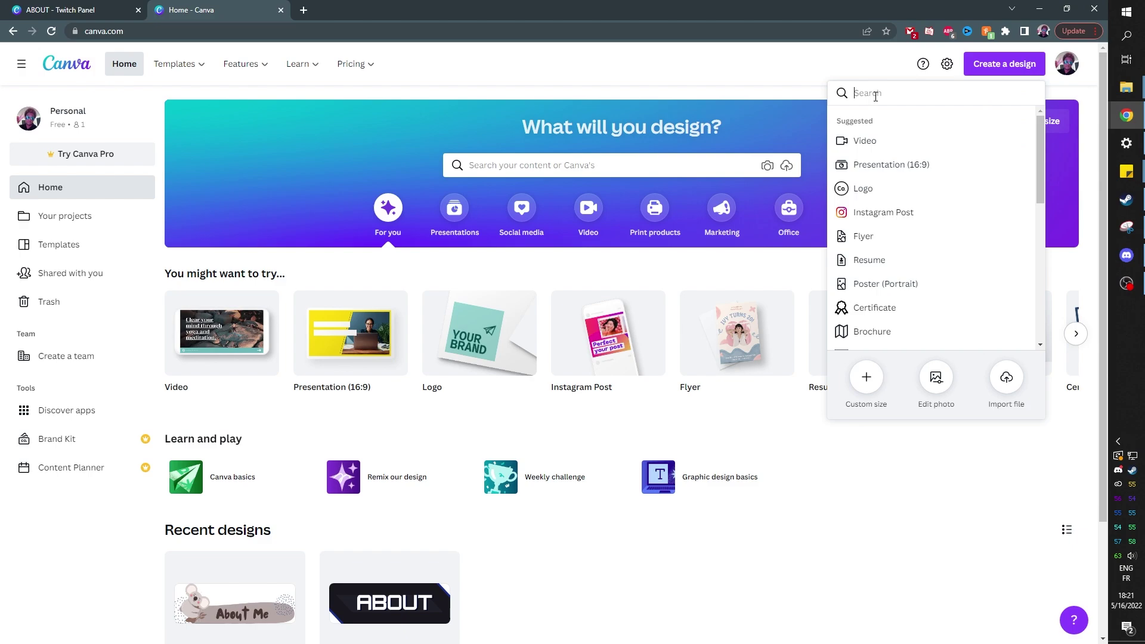
pyautogui.click(866, 378)
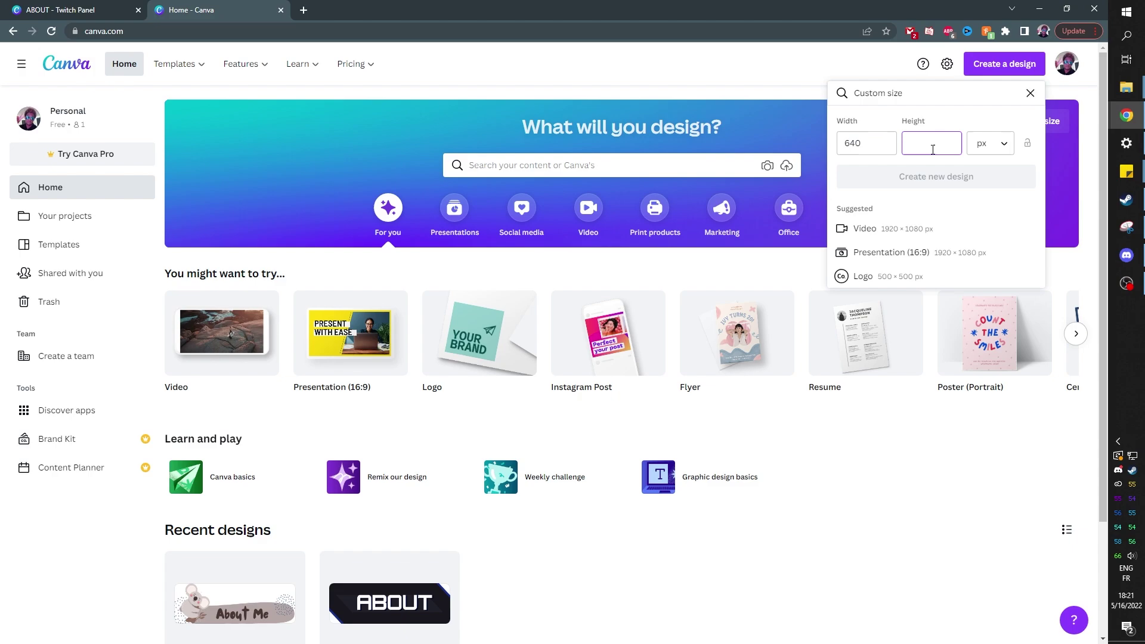
pyautogui.write('200')
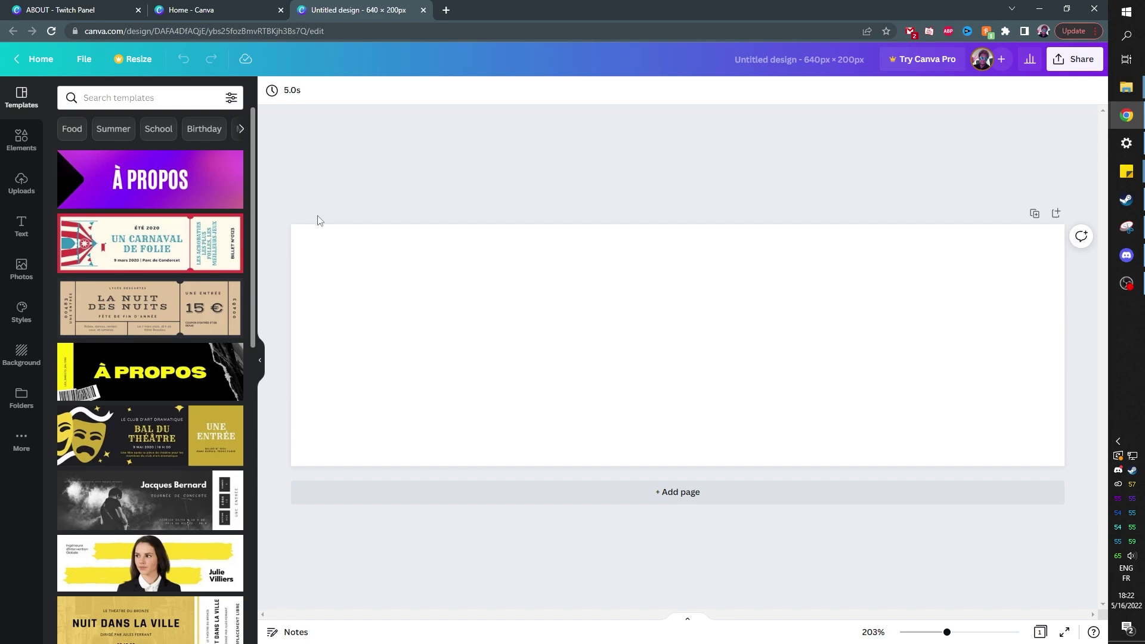
# - Set the page background to a custom near-black colour, #121212
pyautogui.click(373, 258)
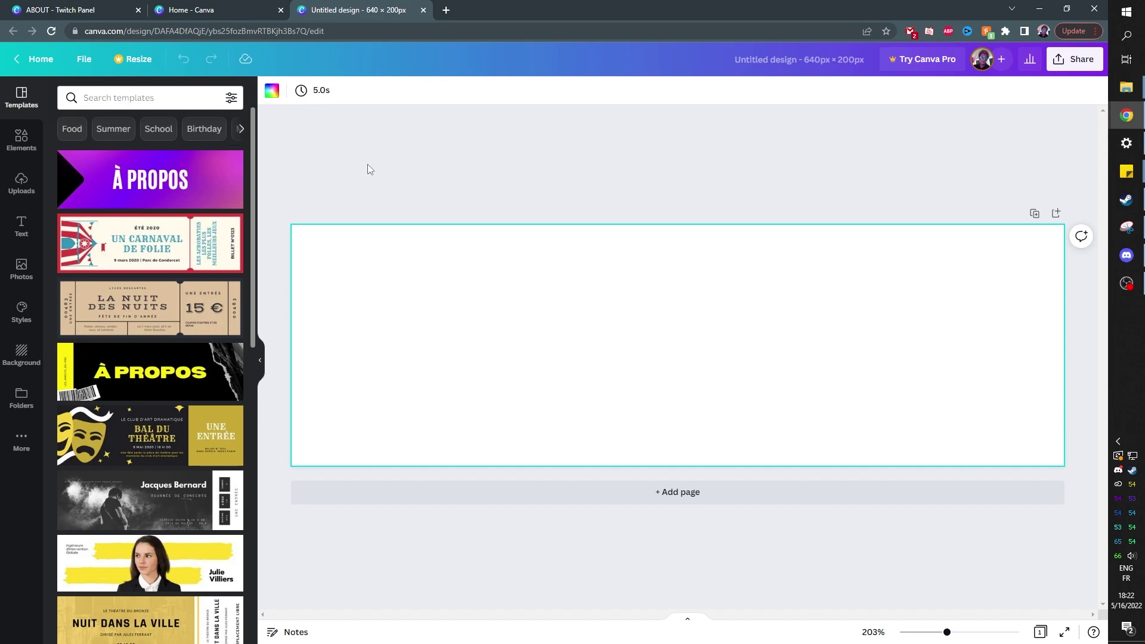
pyautogui.click(273, 92)
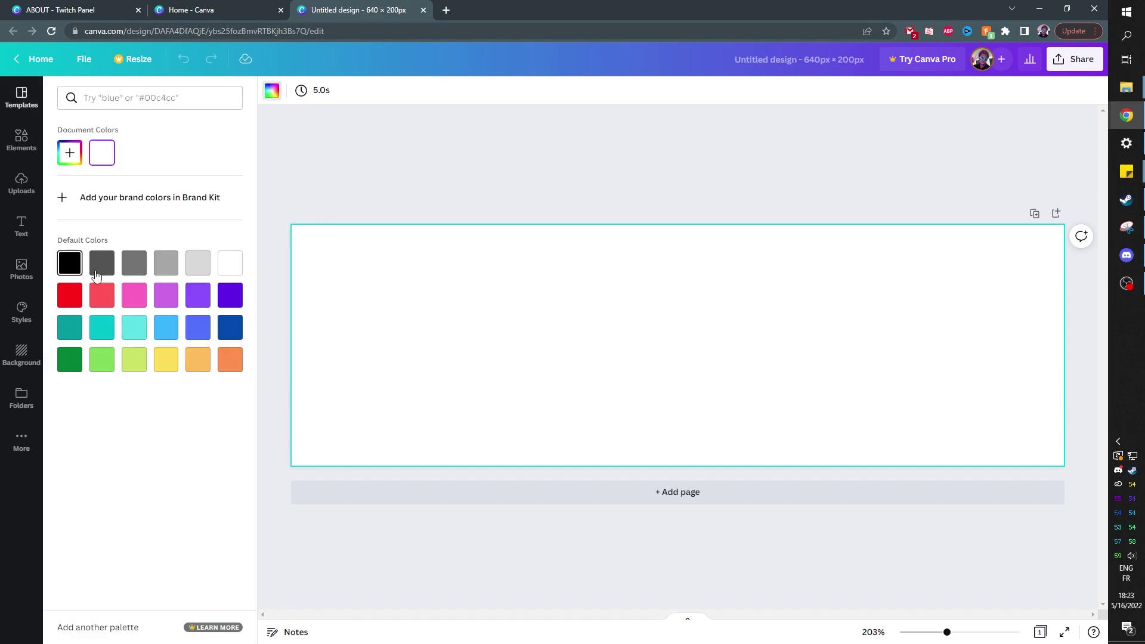
pyautogui.click(72, 164)
pyautogui.moveTo(84, 240); pyautogui.dragTo(60, 246)
pyautogui.click(157, 439)
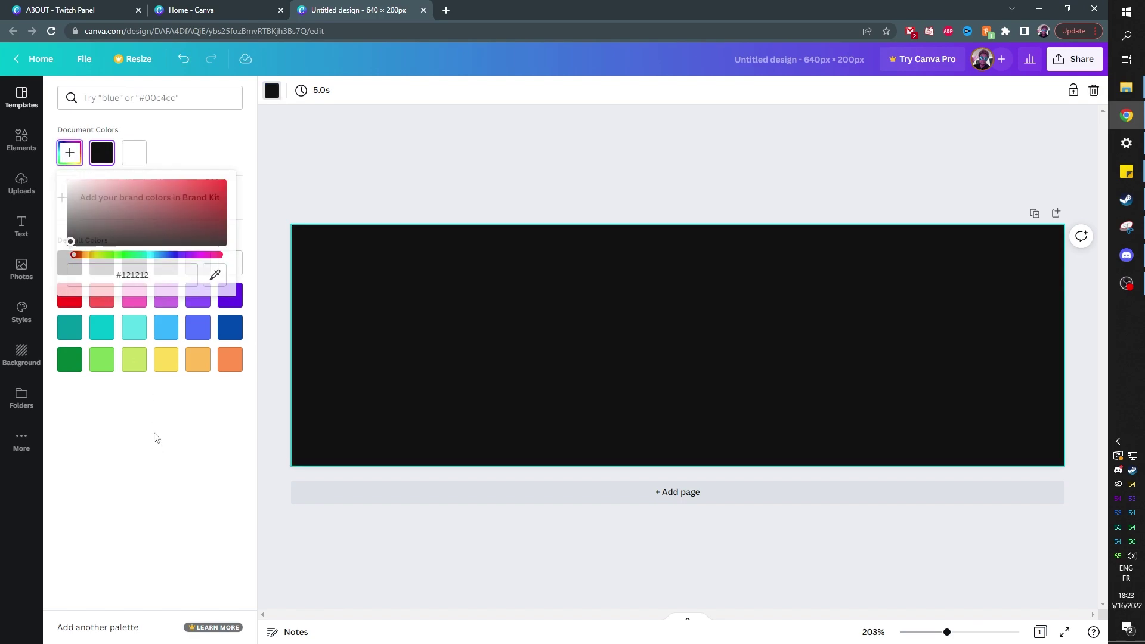
pyautogui.click(425, 133)
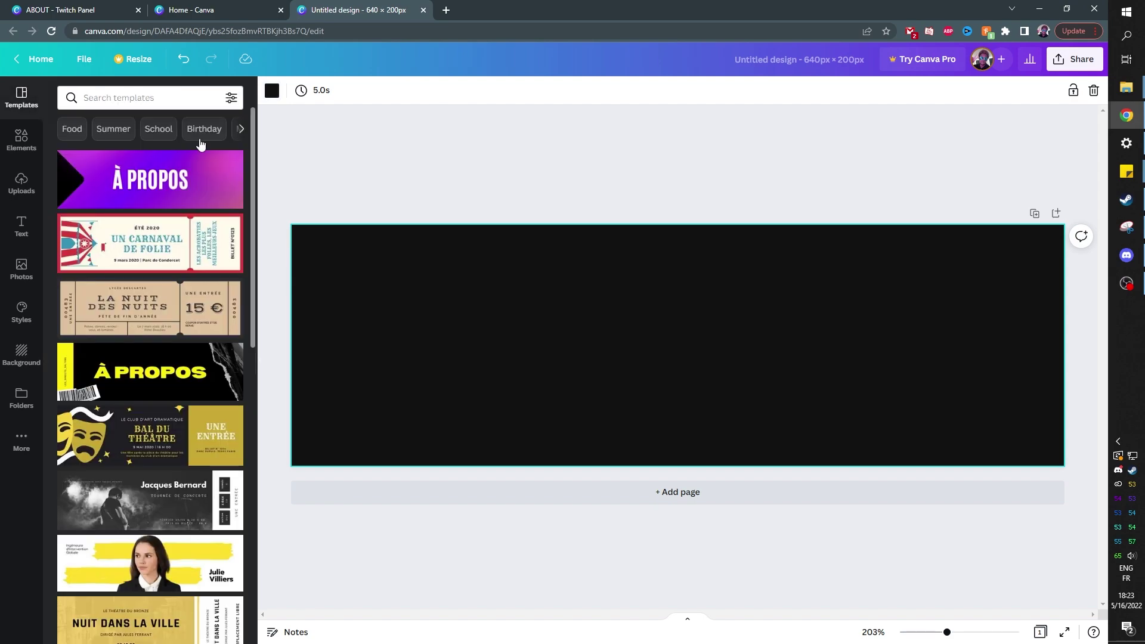
pyautogui.click(21, 140)
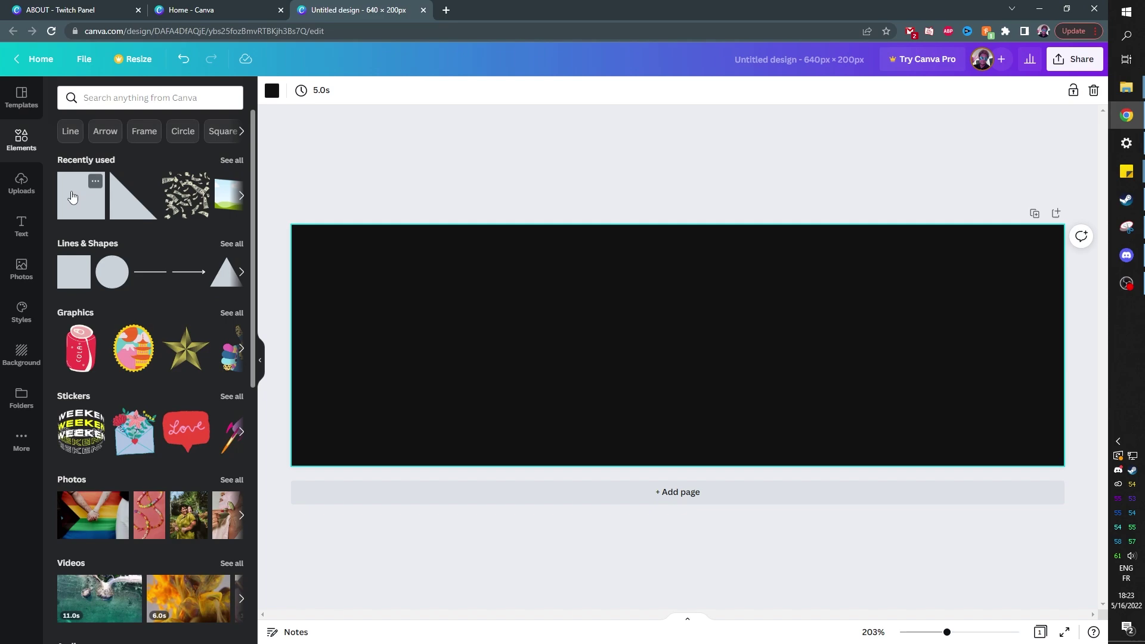
# - Add two 67% progress rings from Charts, cropped into the top-left and bottom-right corners
pyautogui.scroll(-3, 88, 190)
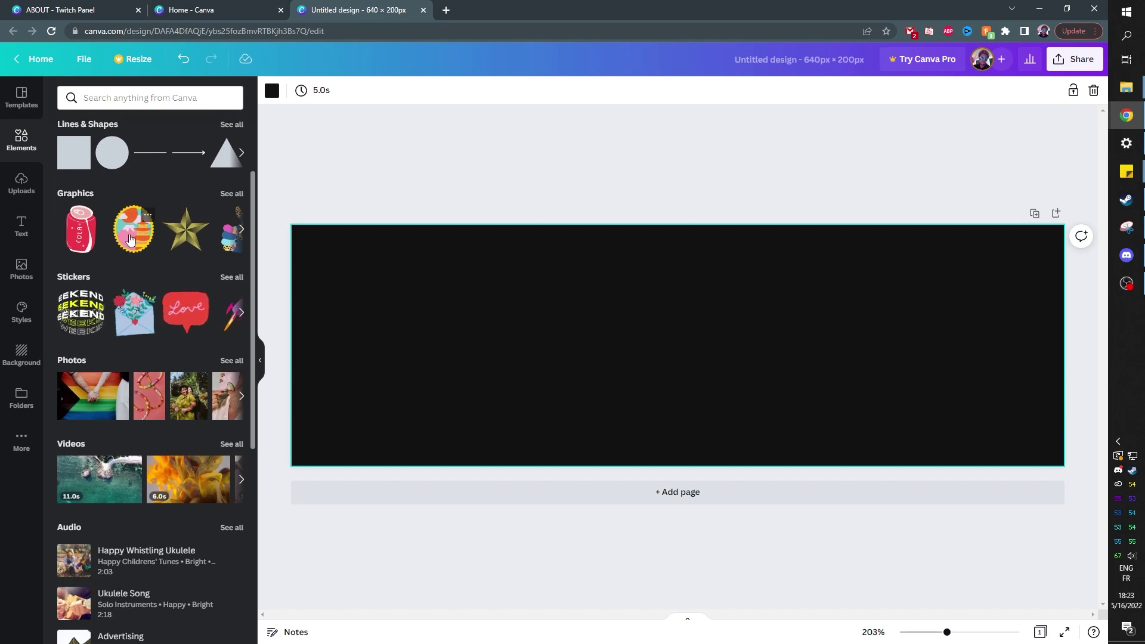
pyautogui.scroll(-3, 120, 215)
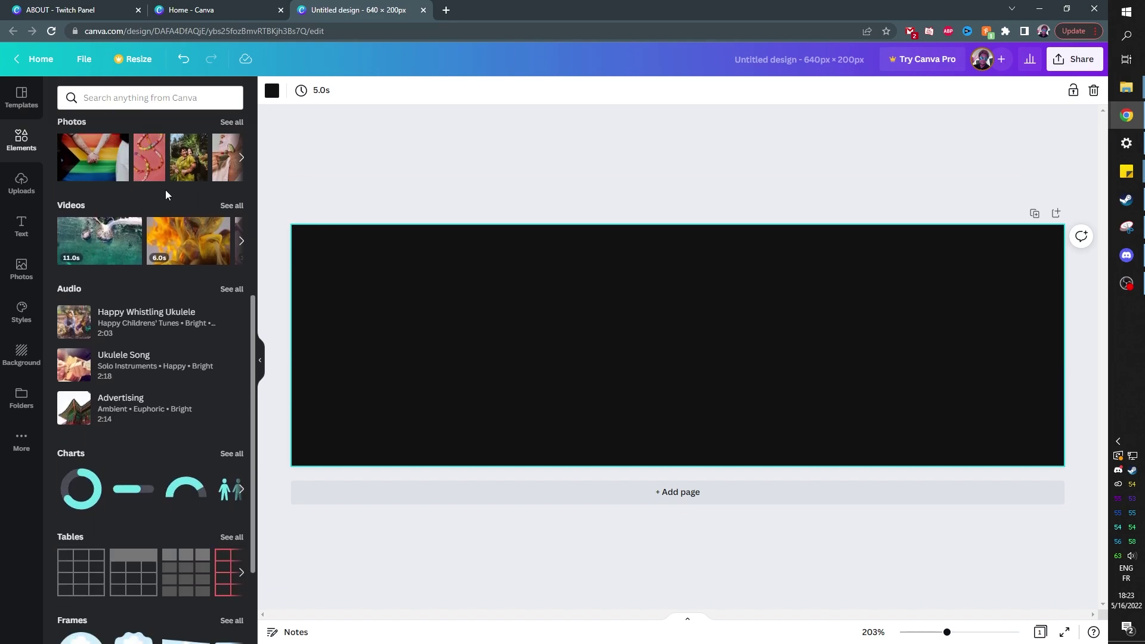
pyautogui.scroll(-2, 170, 281)
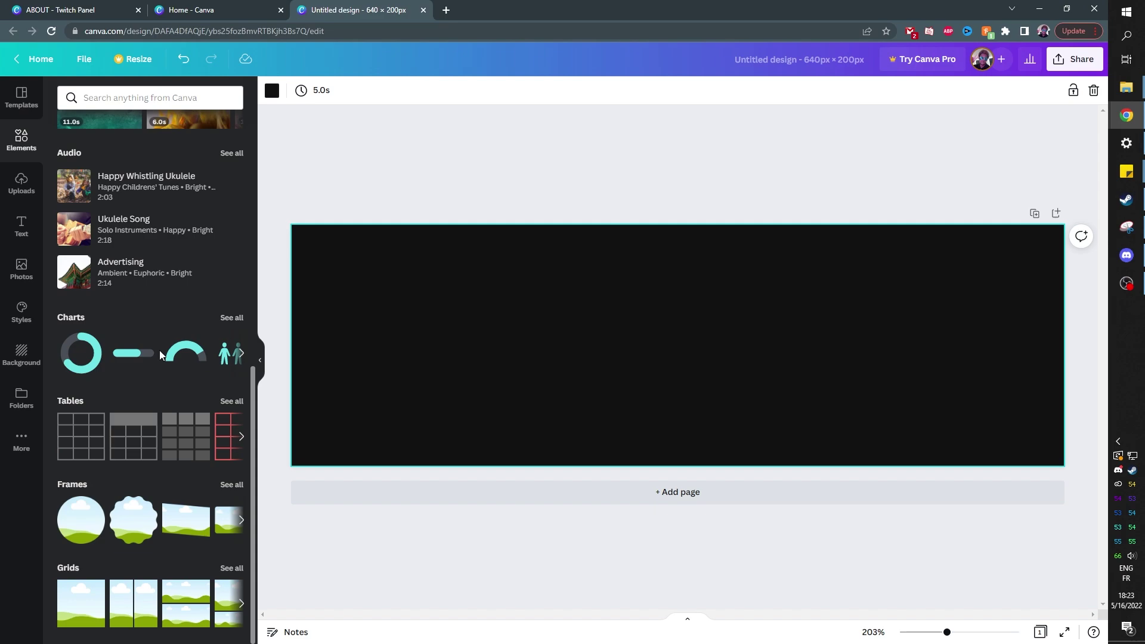
pyautogui.scroll(5, 158, 346)
pyautogui.scroll(-5, 132, 407)
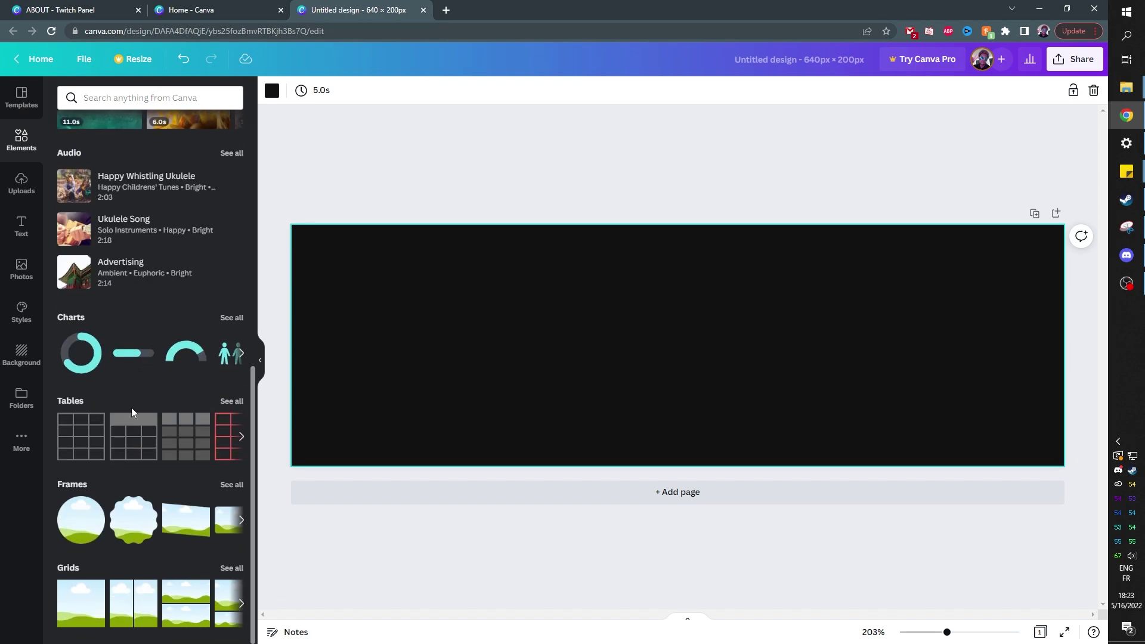
pyautogui.click(88, 349)
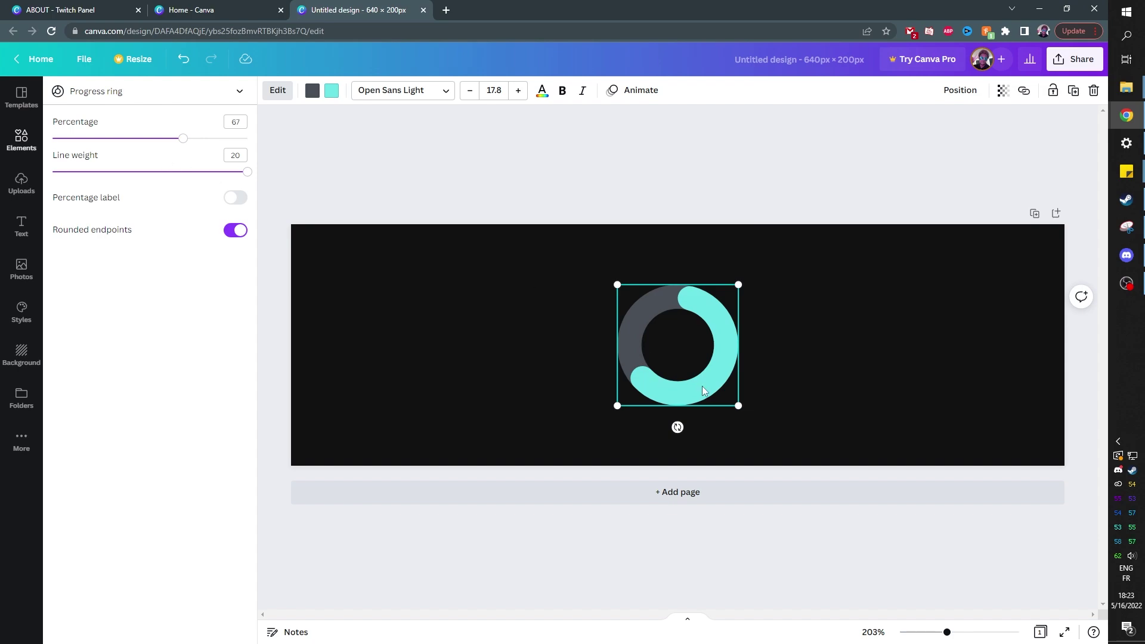
pyautogui.moveTo(704, 390); pyautogui.dragTo(348, 306)
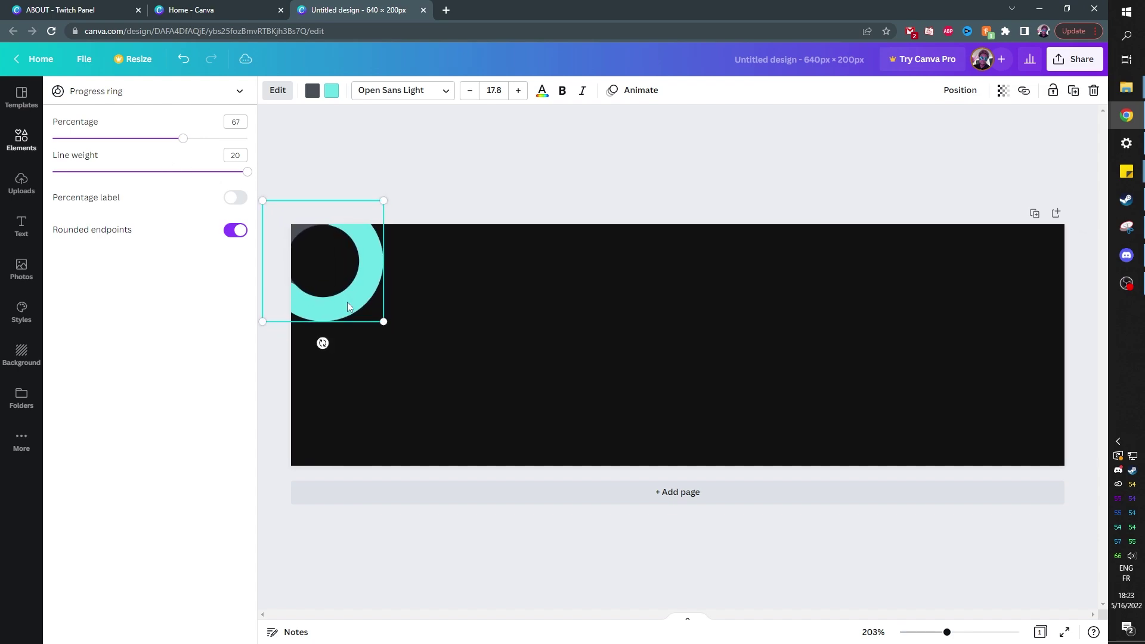
pyautogui.click(21, 139)
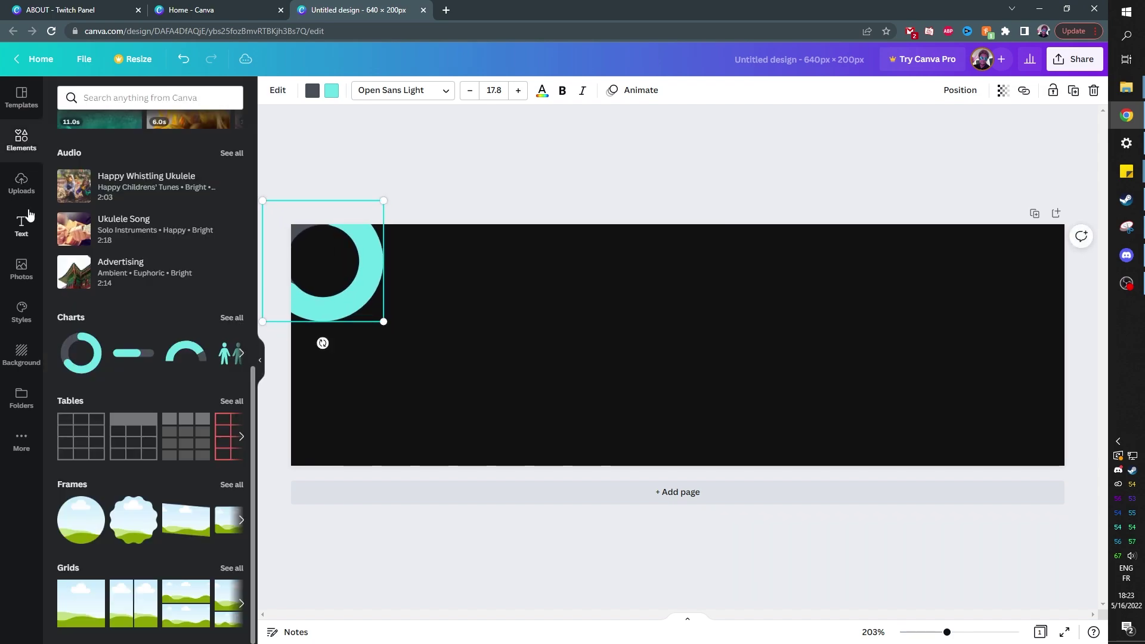
pyautogui.click(84, 353)
pyautogui.moveTo(662, 323); pyautogui.dragTo(1036, 411)
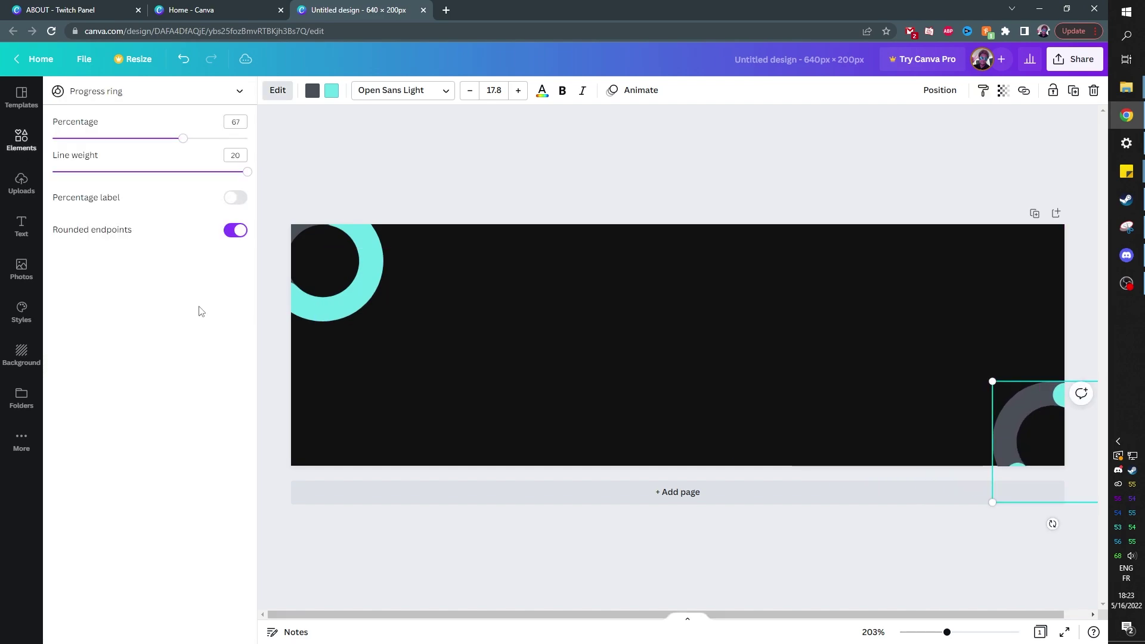
pyautogui.click(22, 138)
# - Turn a square into a thin bar rotated -54° across the bottom-left corner
pyautogui.scroll(8, 115, 341)
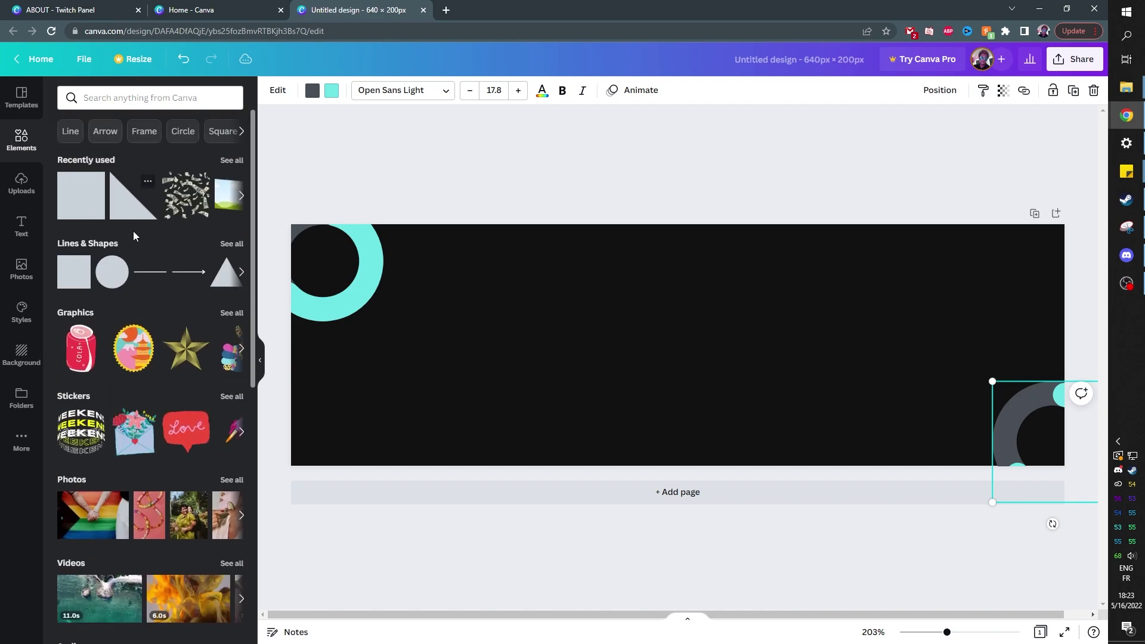
pyautogui.click(74, 271)
pyautogui.click(677, 345)
pyautogui.moveTo(678, 307); pyautogui.dragTo(675, 224)
pyautogui.moveTo(677, 385); pyautogui.dragTo(678, 466)
pyautogui.moveTo(638, 347); pyautogui.dragTo(510, 314)
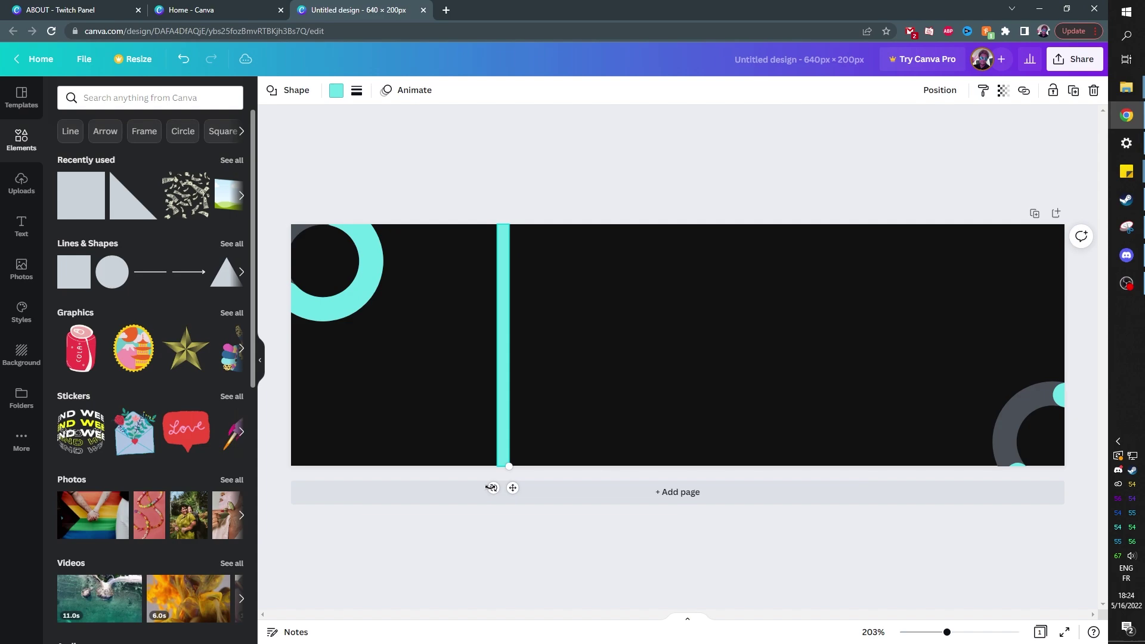
pyautogui.moveTo(491, 487); pyautogui.dragTo(570, 430)
pyautogui.moveTo(518, 364); pyautogui.dragTo(359, 412)
# - Copy and paste the bar, moving the duplicate across the top-right corner
pyautogui.rightClick(359, 411)
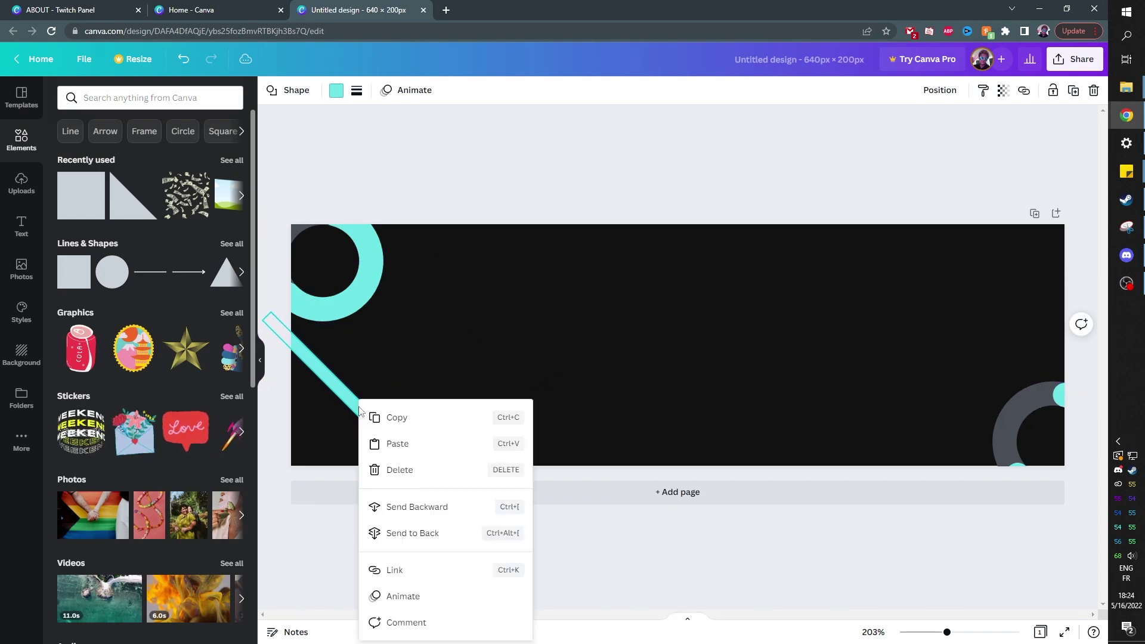
pyautogui.click(409, 419)
pyautogui.rightClick(743, 296)
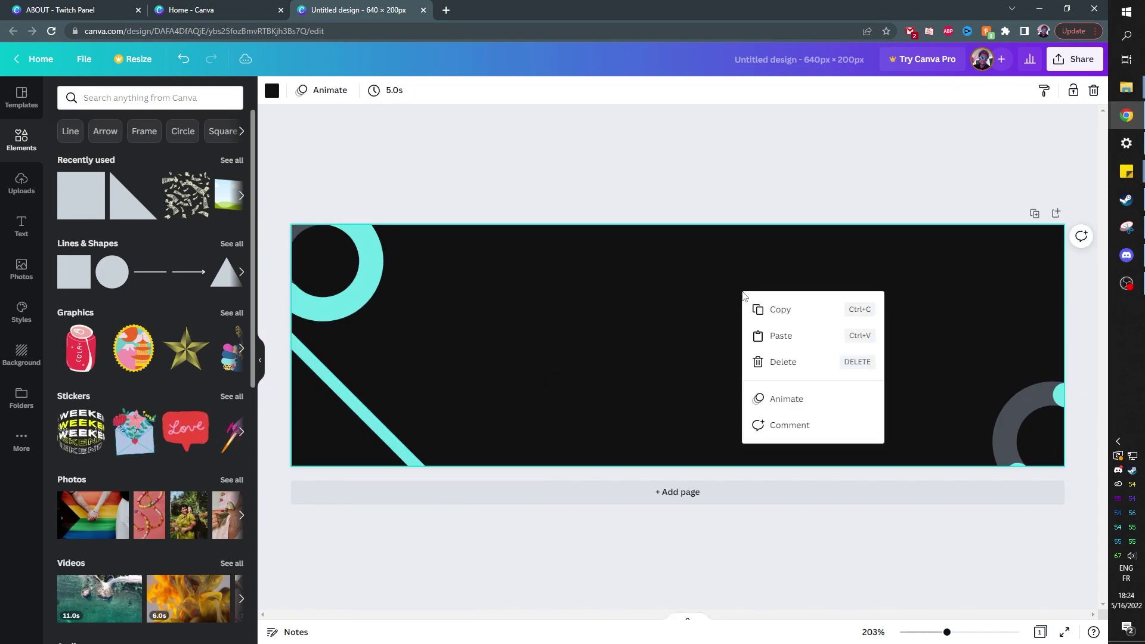
pyautogui.click(772, 340)
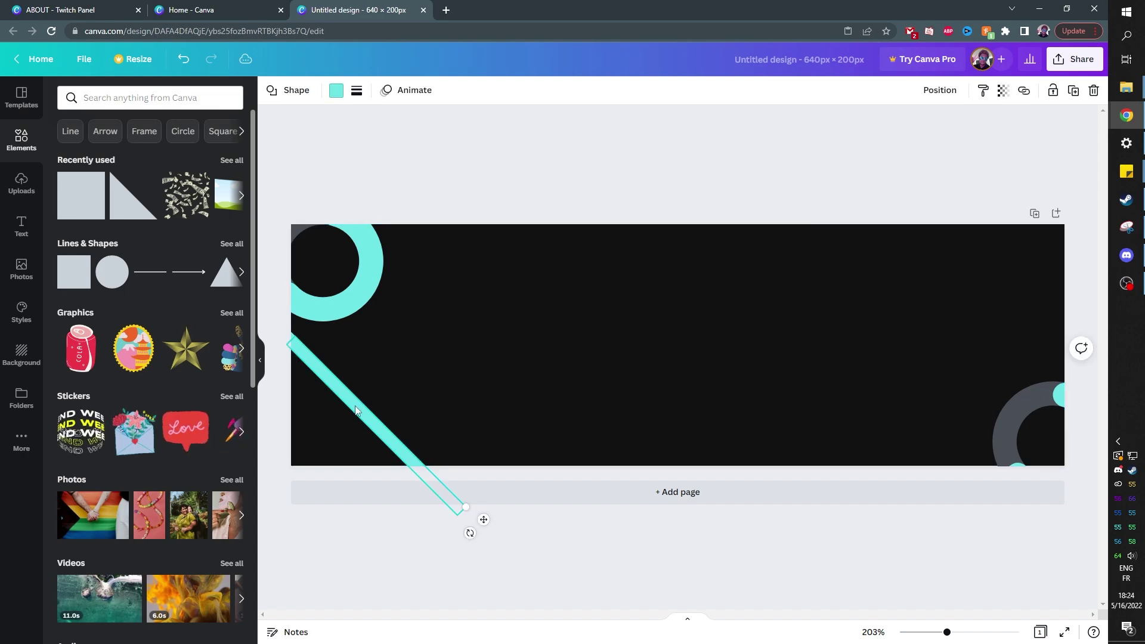
pyautogui.moveTo(356, 410); pyautogui.dragTo(976, 265)
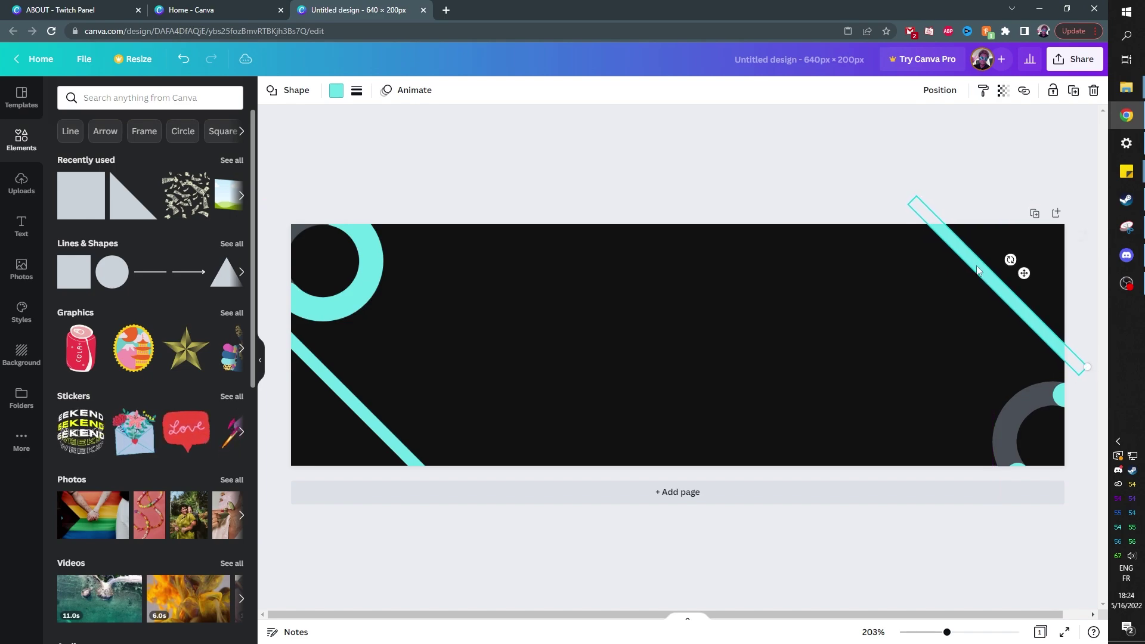
pyautogui.click(477, 181)
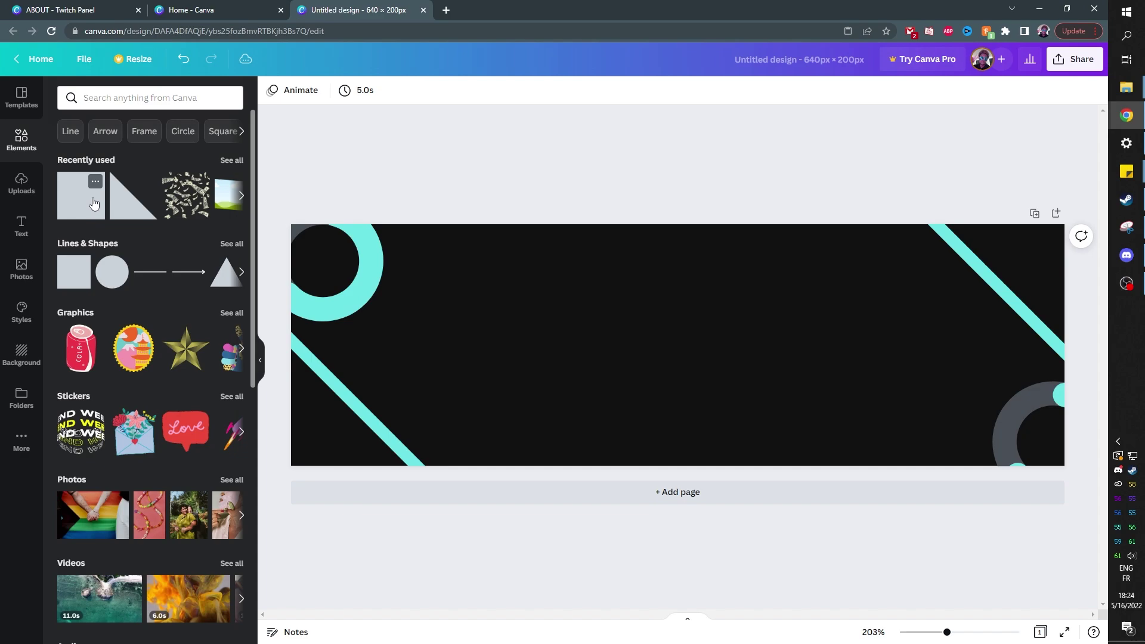
# - Add a mint parallelogram from Lines & Shapes and stretch it across the panel's middle
pyautogui.scroll(-8, 133, 257)
pyautogui.scroll(8, 134, 257)
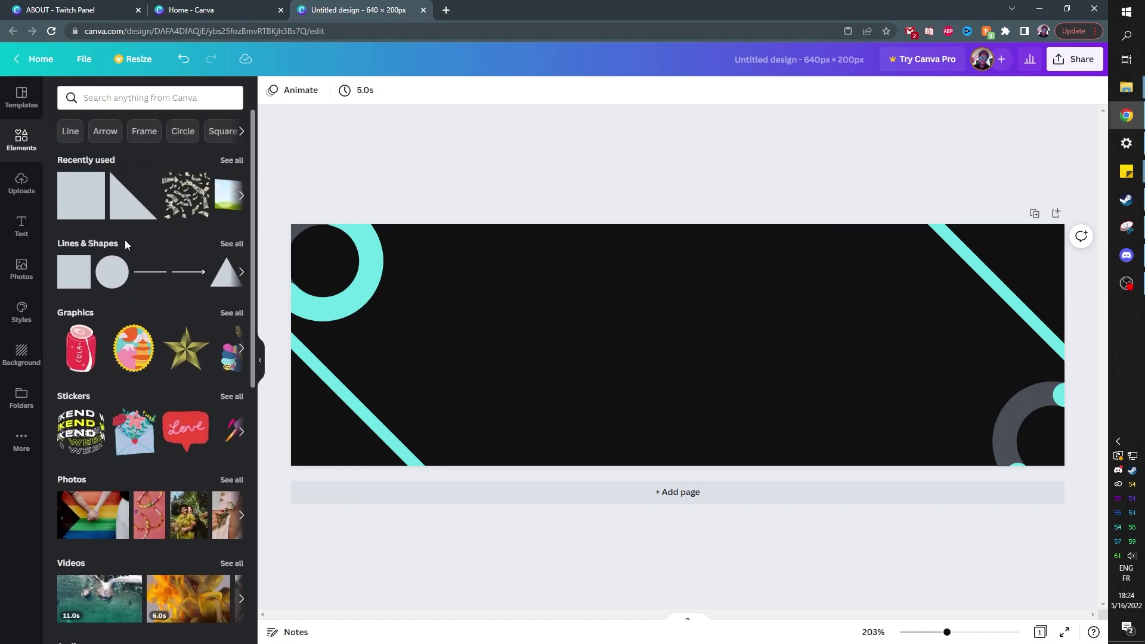
pyautogui.click(233, 244)
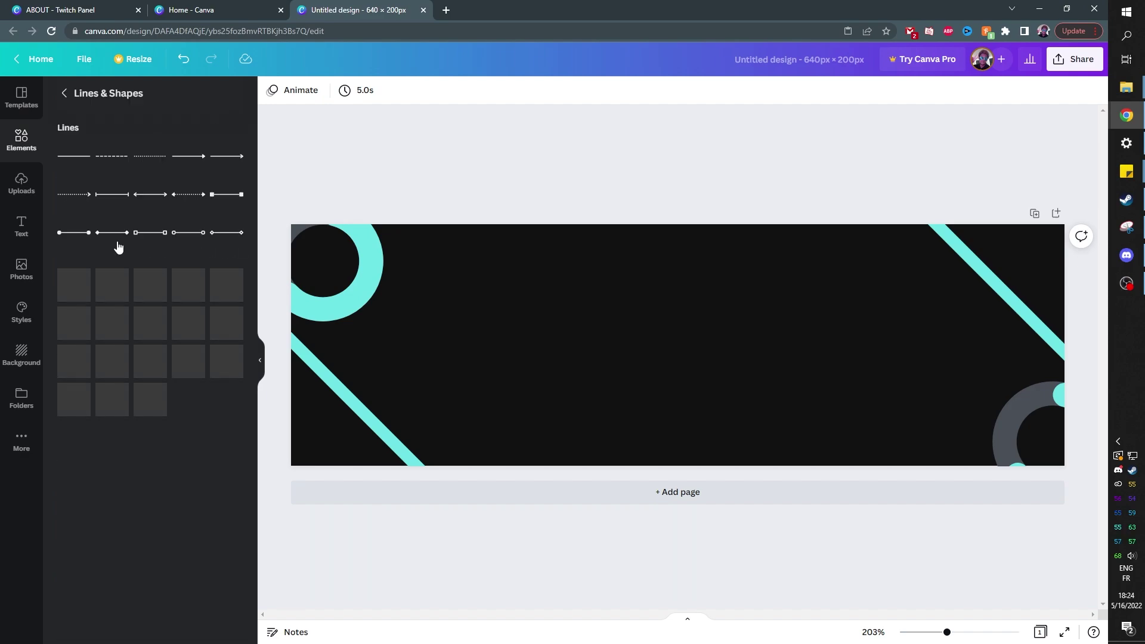
pyautogui.scroll(-5, 122, 269)
pyautogui.scroll(-1, 127, 297)
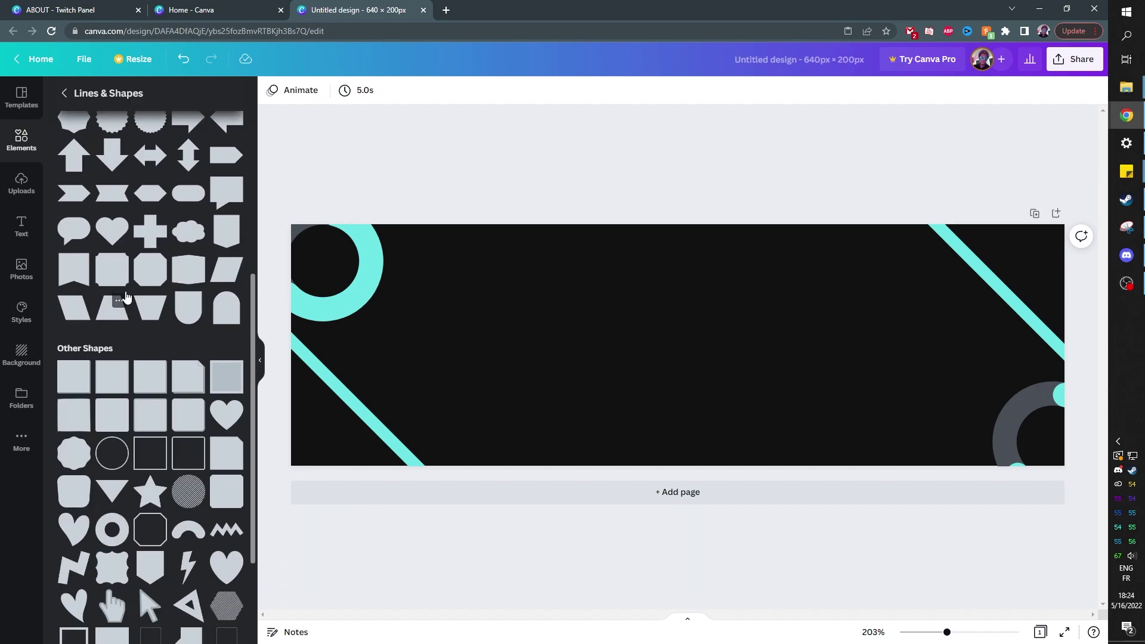
pyautogui.click(219, 281)
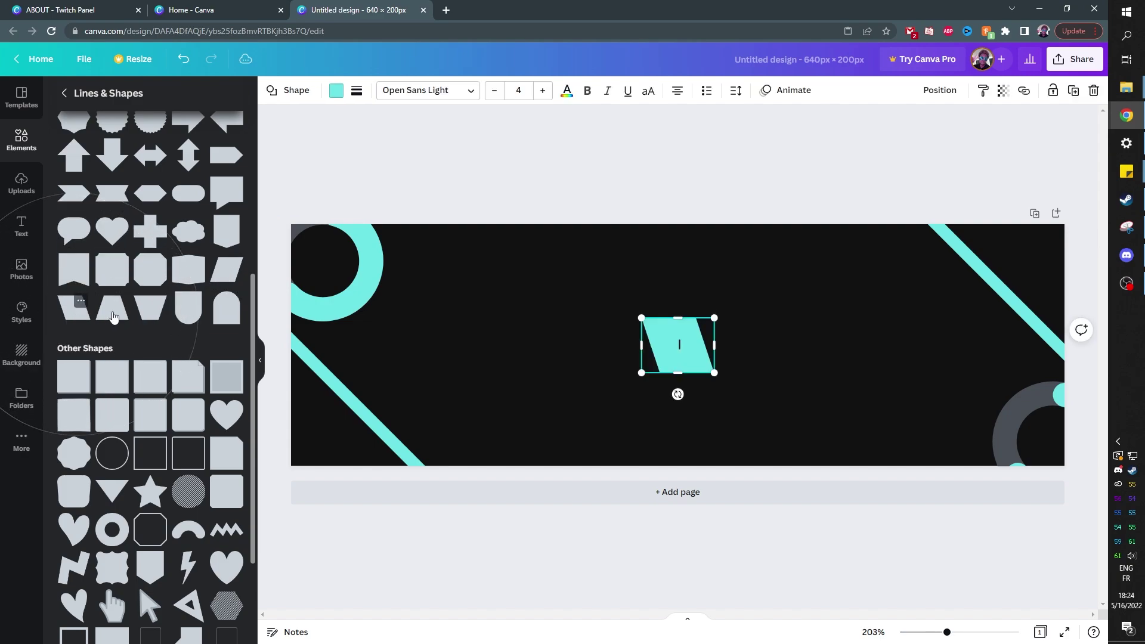
pyautogui.moveTo(657, 329); pyautogui.dragTo(1007, 182)
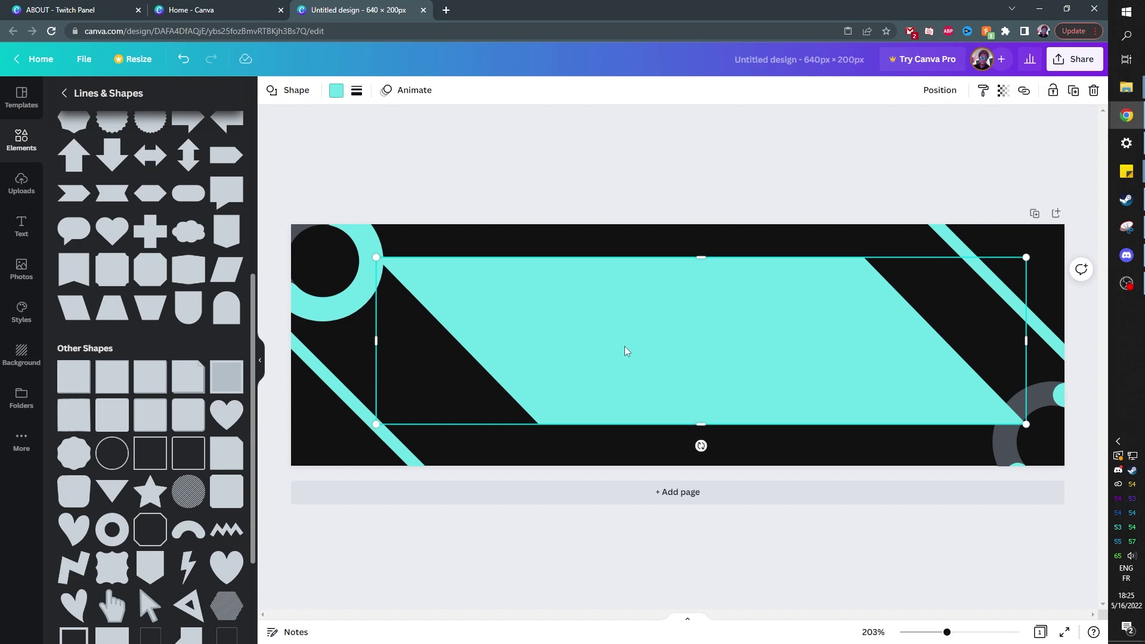
pyautogui.moveTo(686, 341); pyautogui.dragTo(669, 349)
pyautogui.click(517, 175)
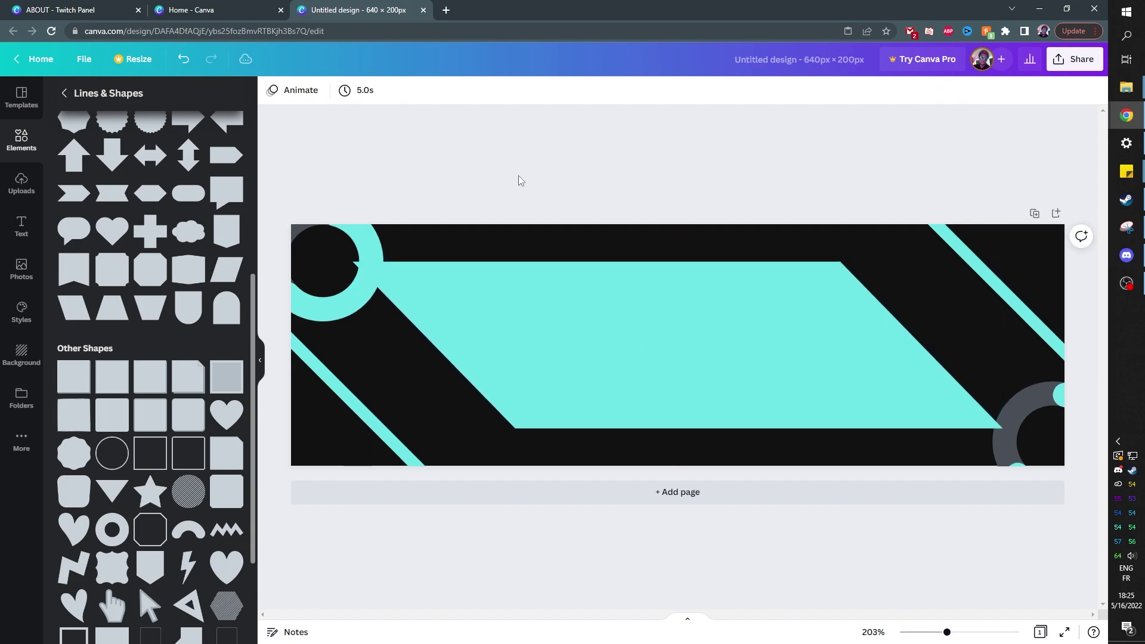
# - Add a heading reading ABOUT ME, then replace its text with 'instagram'
pyautogui.click(13, 226)
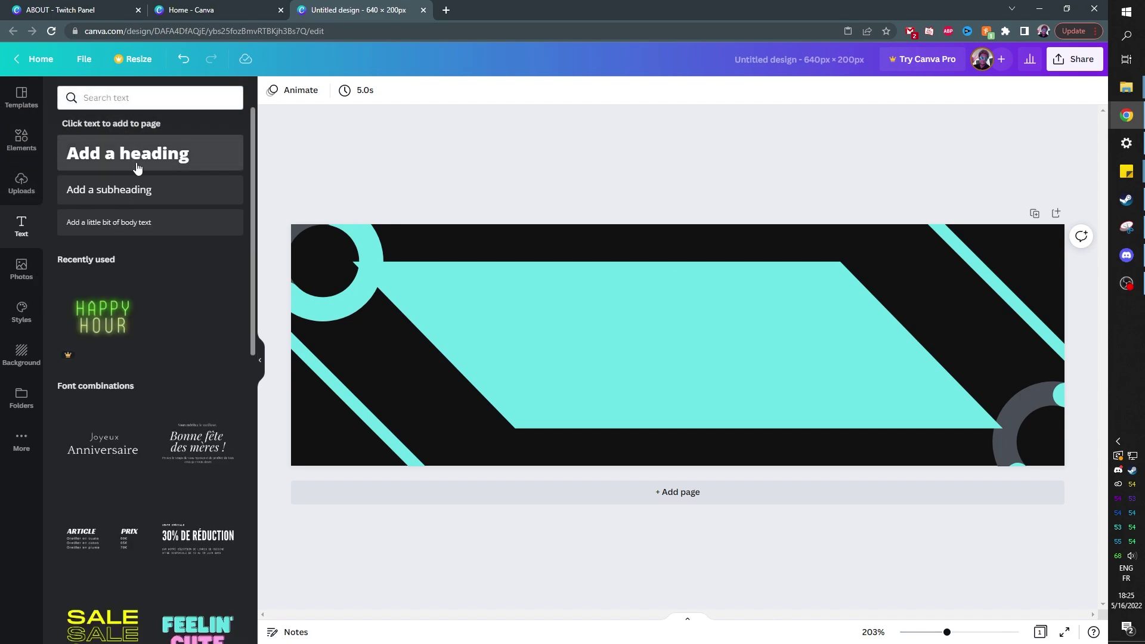
pyautogui.scroll(-2, 116, 302)
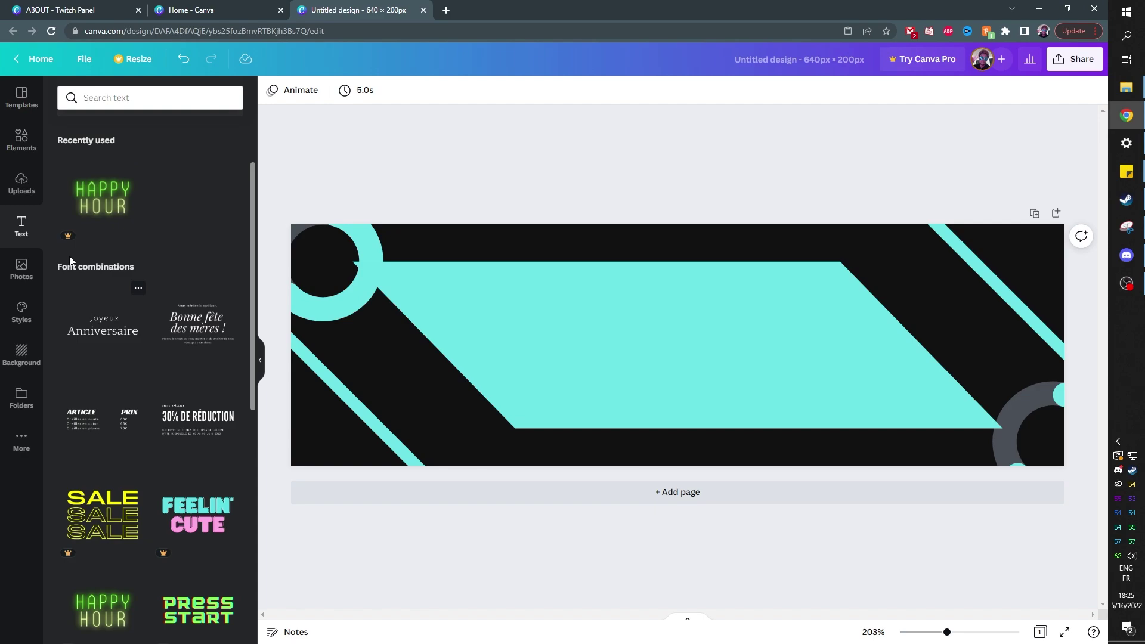
pyautogui.scroll(-2, 98, 307)
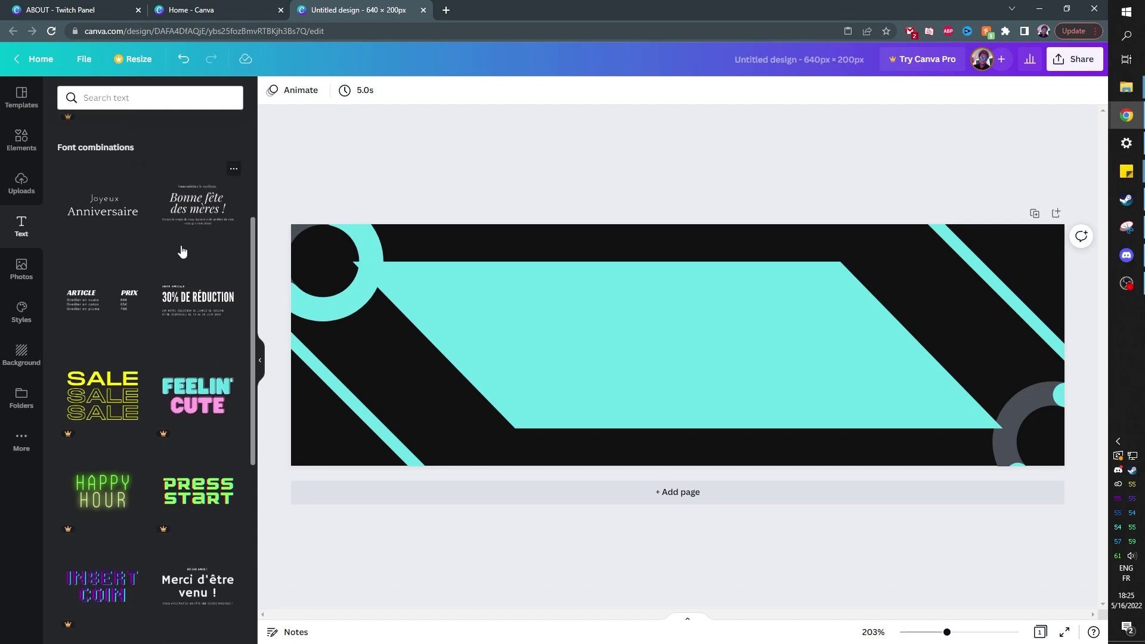
pyautogui.scroll(-3, 113, 352)
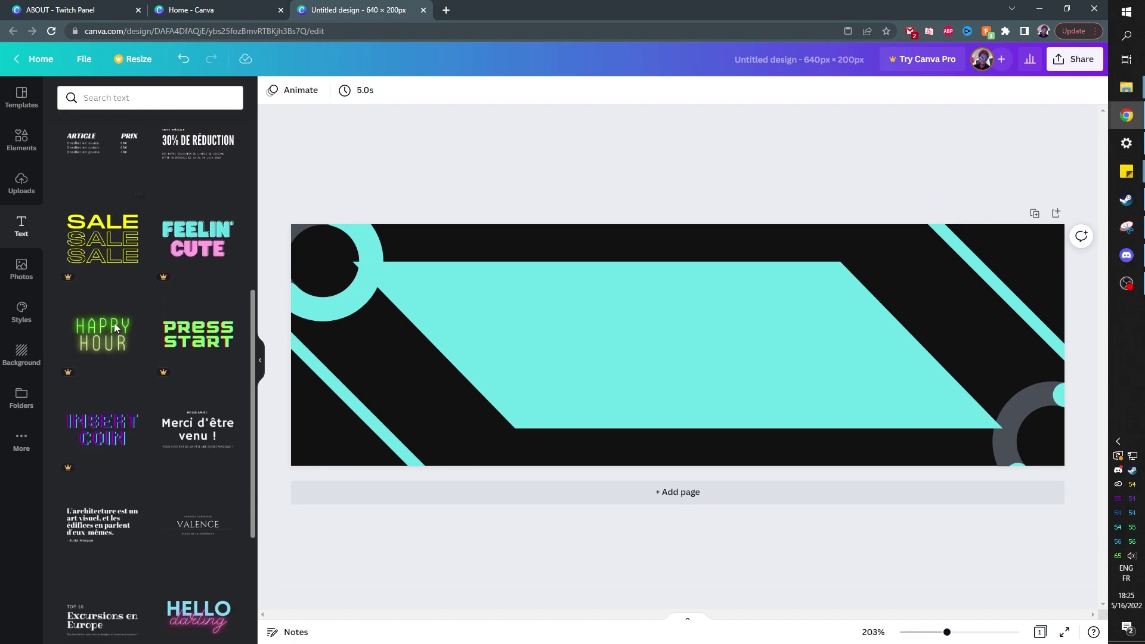
pyautogui.scroll(-2, 116, 327)
pyautogui.scroll(2, 114, 325)
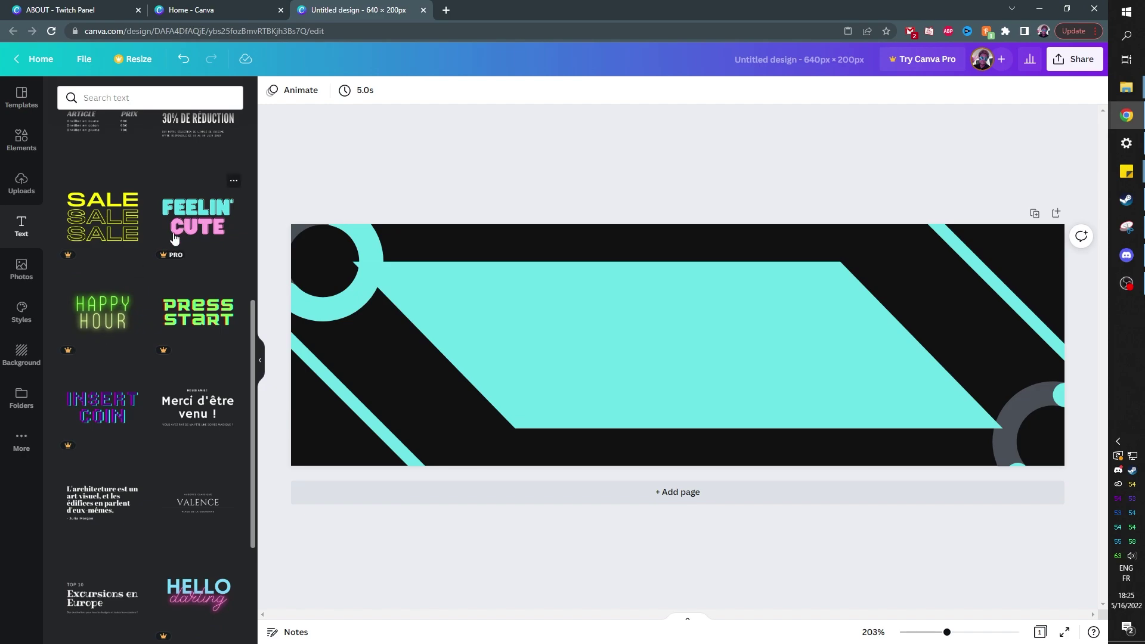
pyautogui.scroll(-3, 115, 370)
pyautogui.scroll(10, 117, 370)
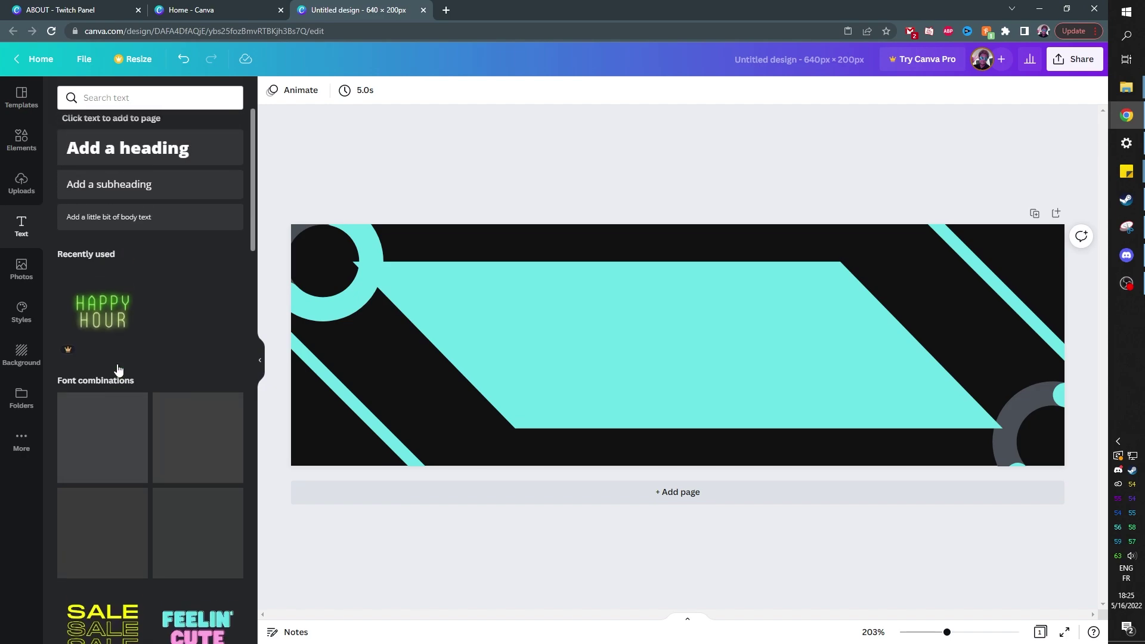
pyautogui.click(128, 149)
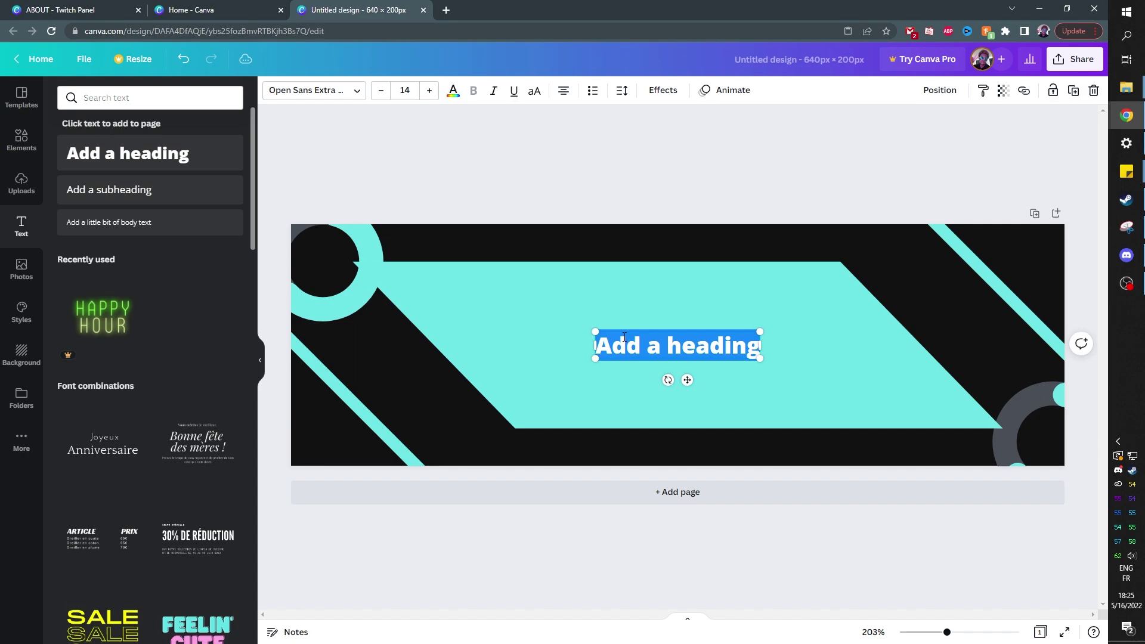
pyautogui.write('ABOUT ME')
pyautogui.hotkey('ctrl', 'a')
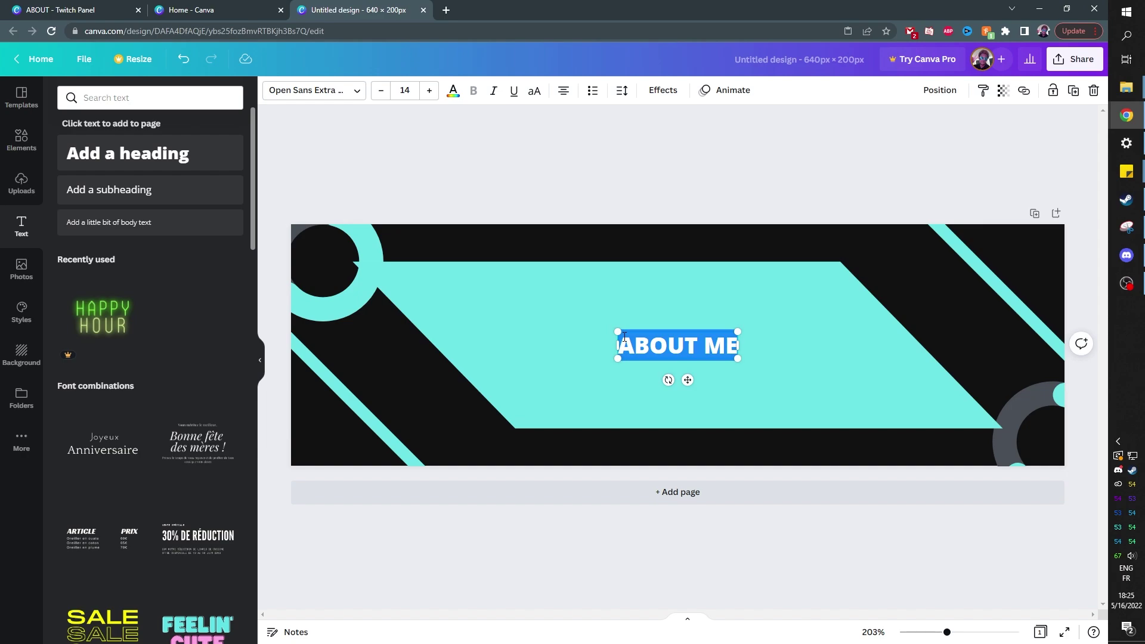
pyautogui.write('instagram')
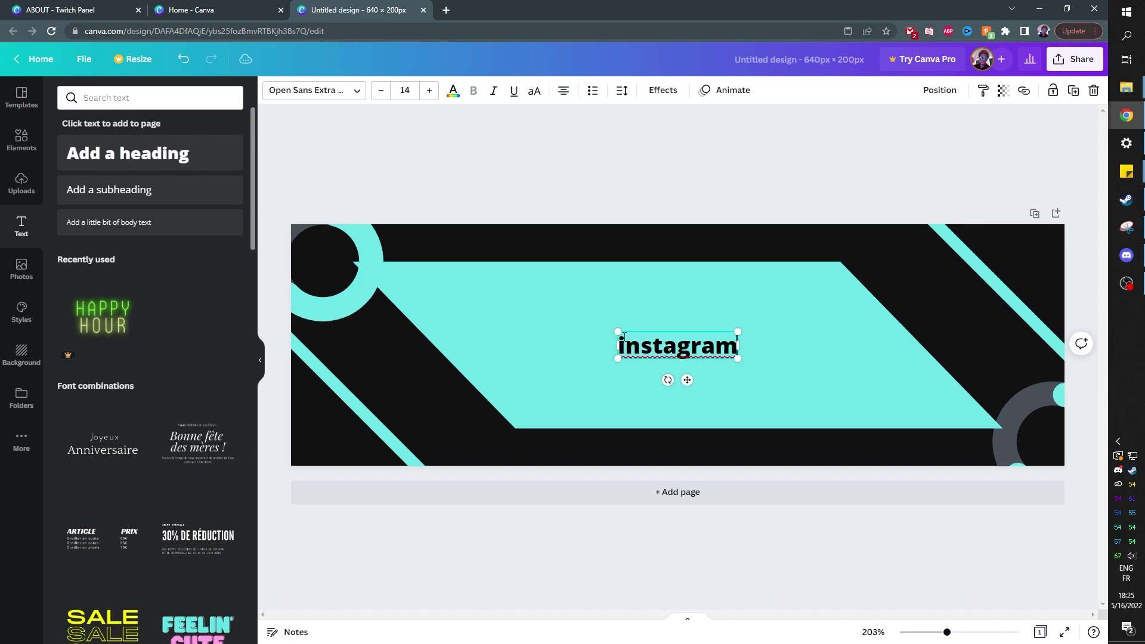
# - Retype the heading as INSTAGRAM, enlarge it to size 43, and raise it slightly
pyautogui.doubleClick(623, 337)
pyautogui.write('IN')
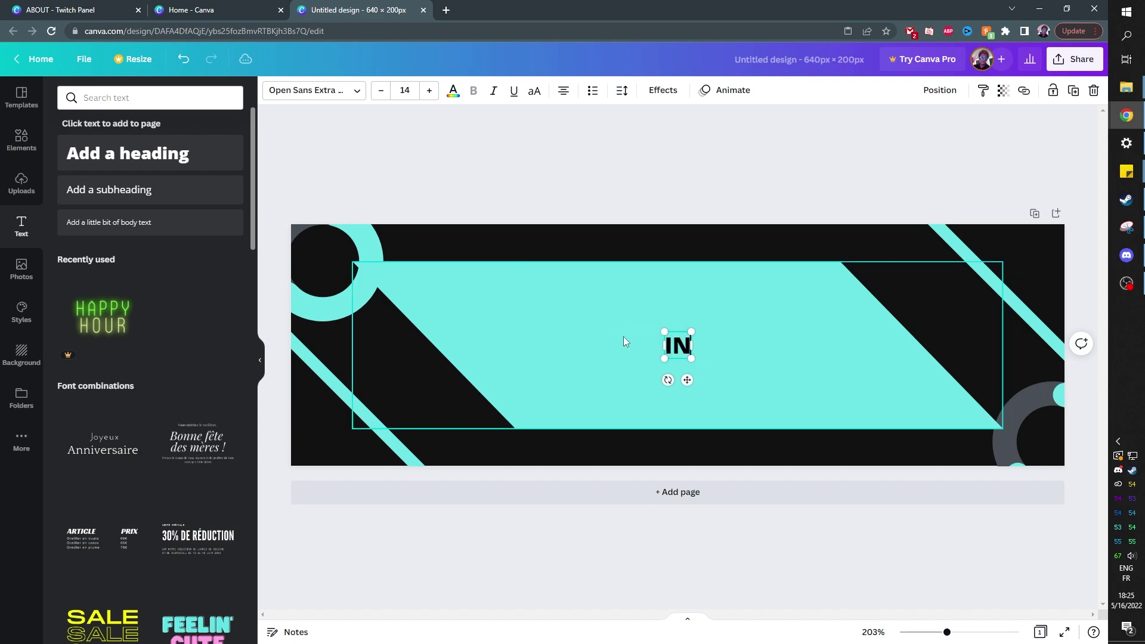
pyautogui.write('STAGRAM')
pyautogui.click(429, 90)
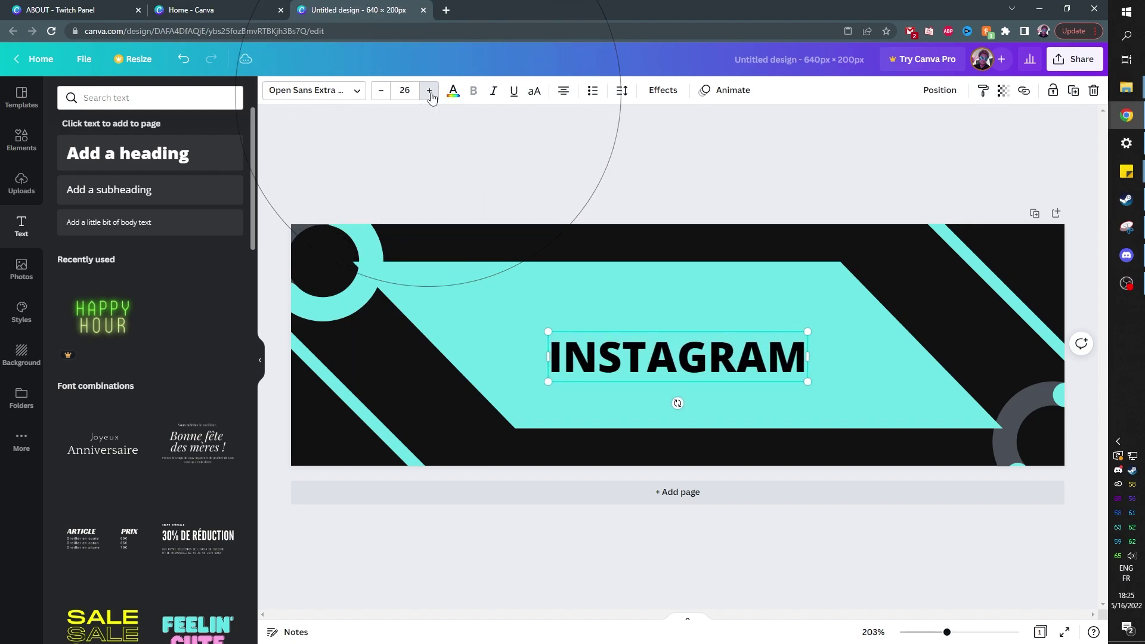
pyautogui.click(430, 90)
pyautogui.click(429, 91)
pyautogui.click(429, 90)
pyautogui.click(429, 90)
pyautogui.click(430, 90)
pyautogui.click(429, 90)
pyautogui.click(429, 90)
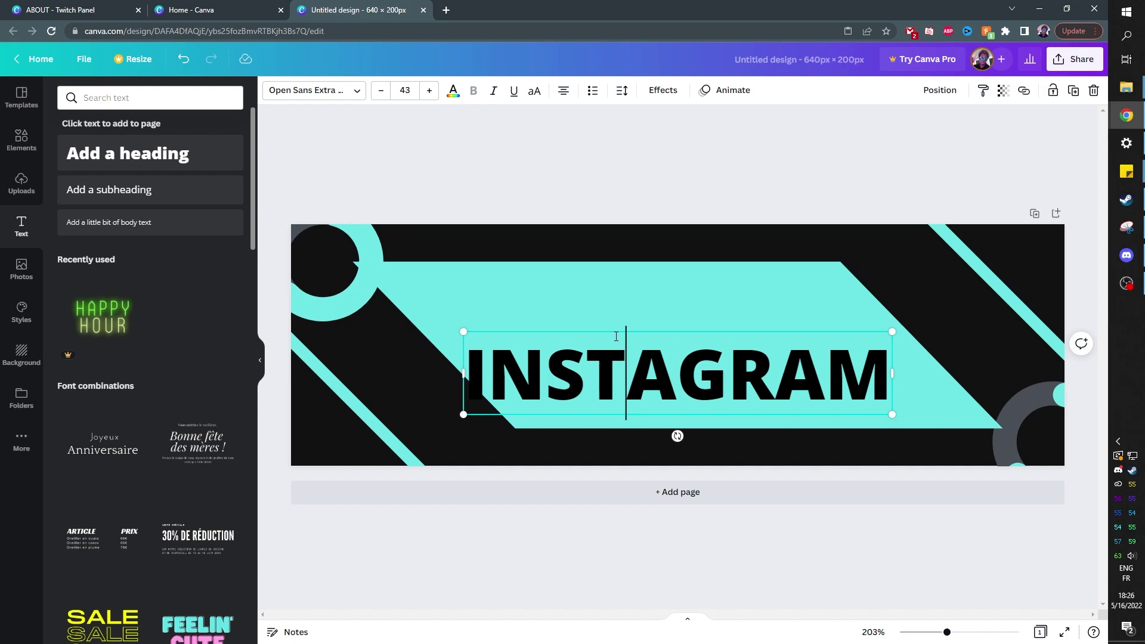
pyautogui.moveTo(617, 328); pyautogui.dragTo(616, 301)
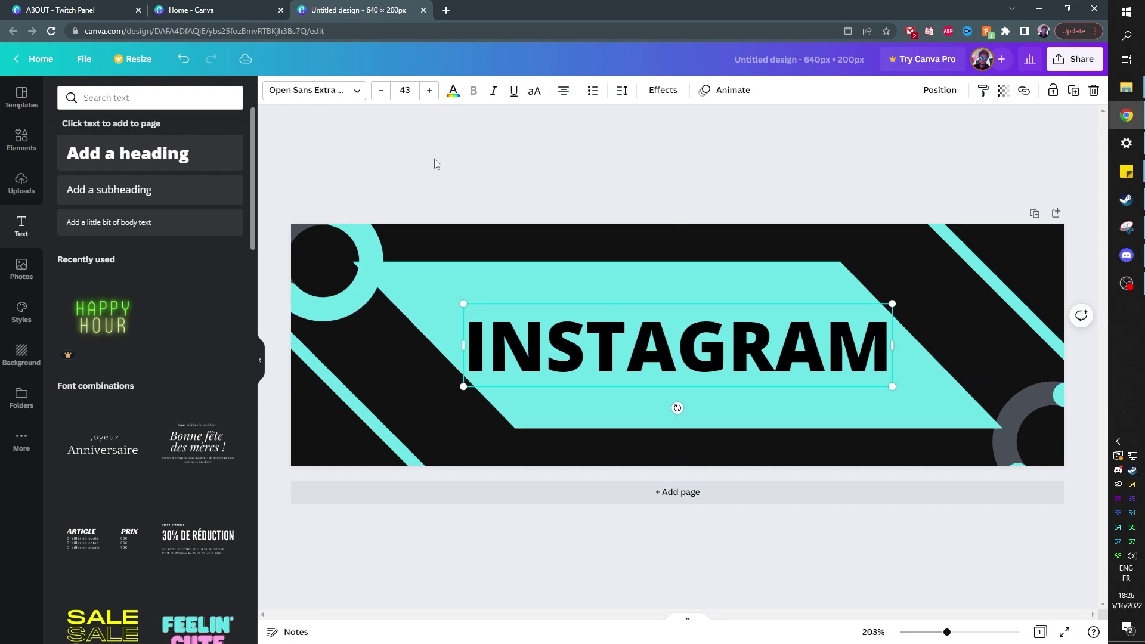
# - Recolour the INSTAGRAM text to the panel's near-black document shade
pyautogui.click(453, 93)
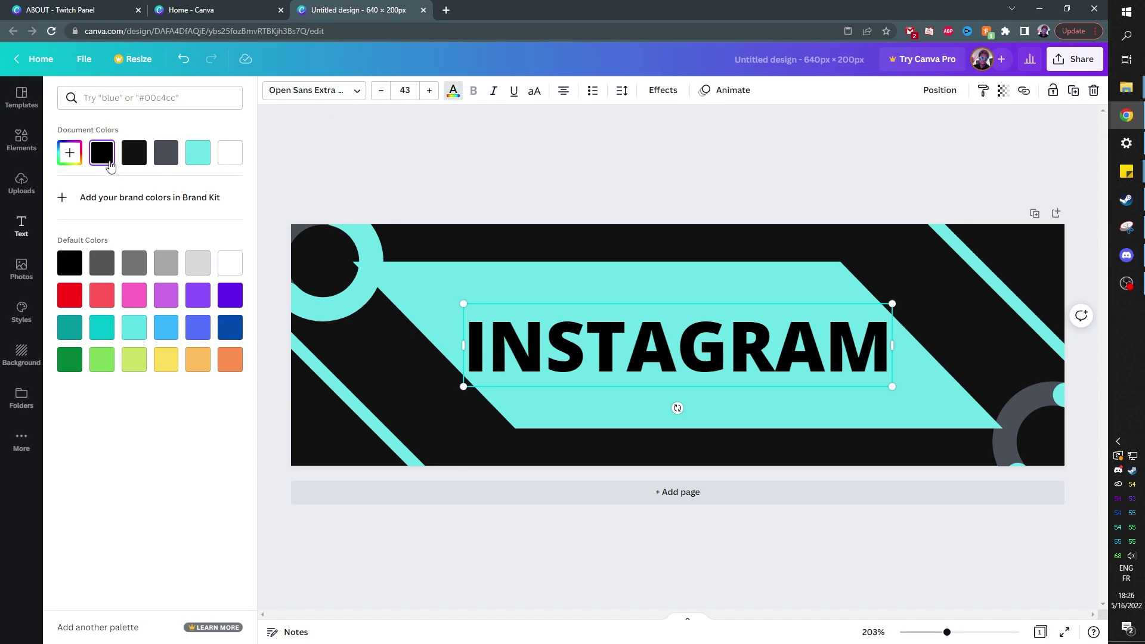
pyautogui.click(133, 154)
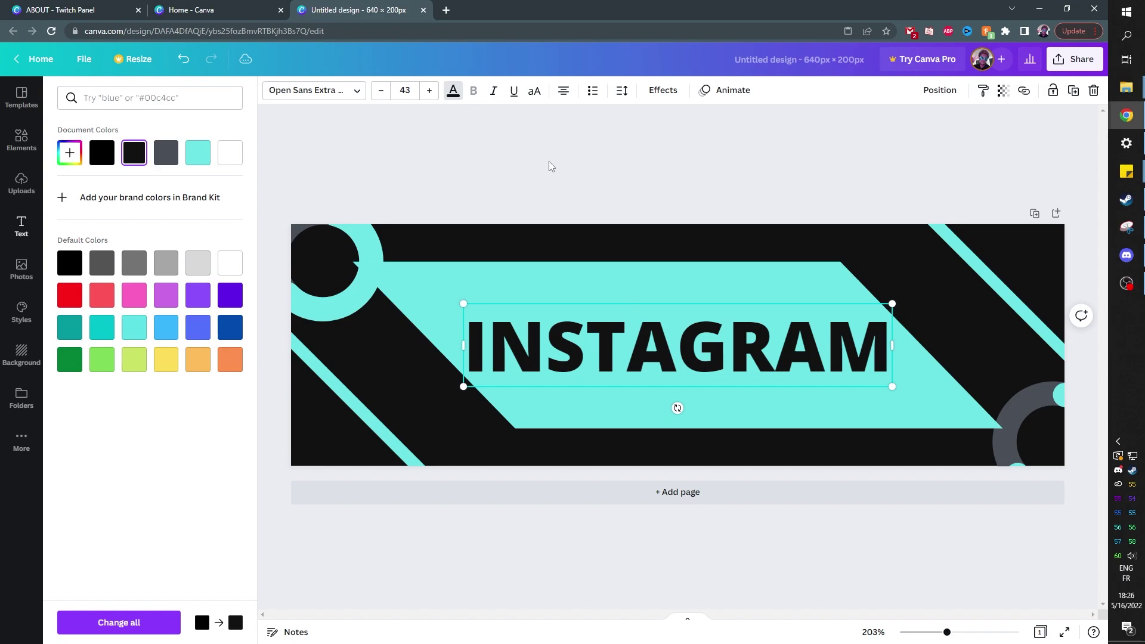
pyautogui.click(662, 91)
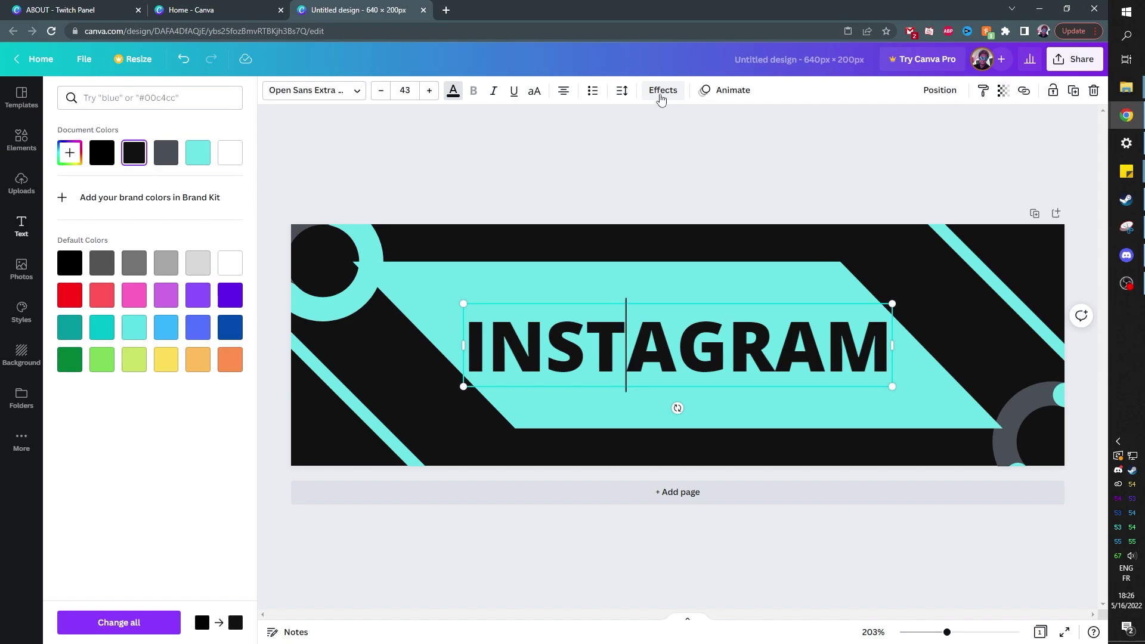
# - Preview the Glitch, Neon, Background, Echo, Splice and Hollow effects on INSTAGRAM
pyautogui.click(660, 94)
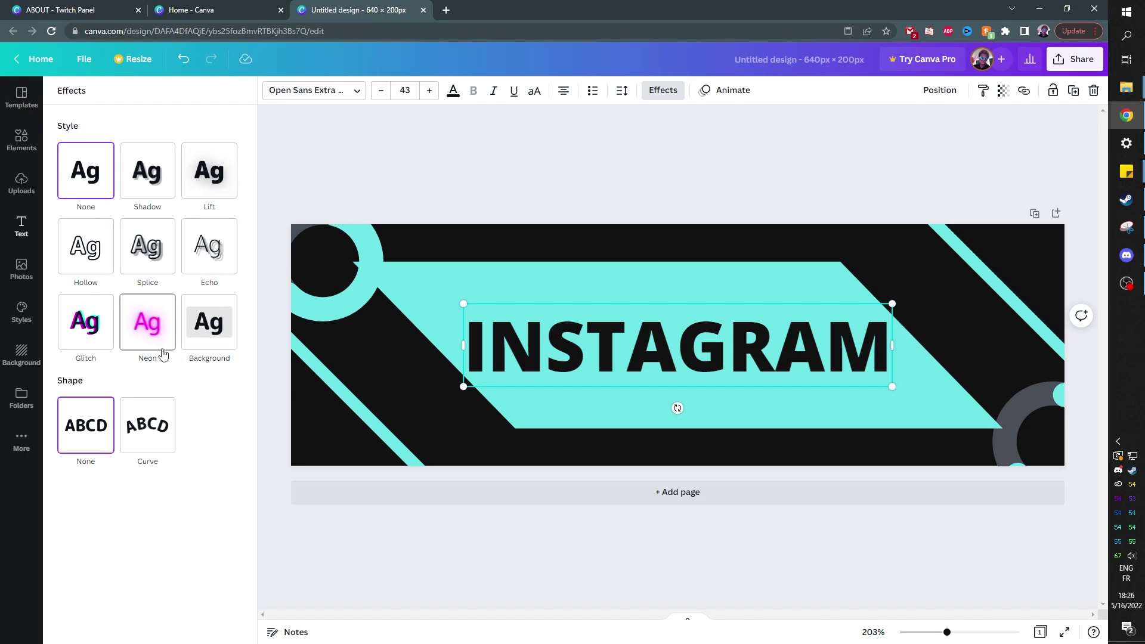
pyautogui.click(87, 320)
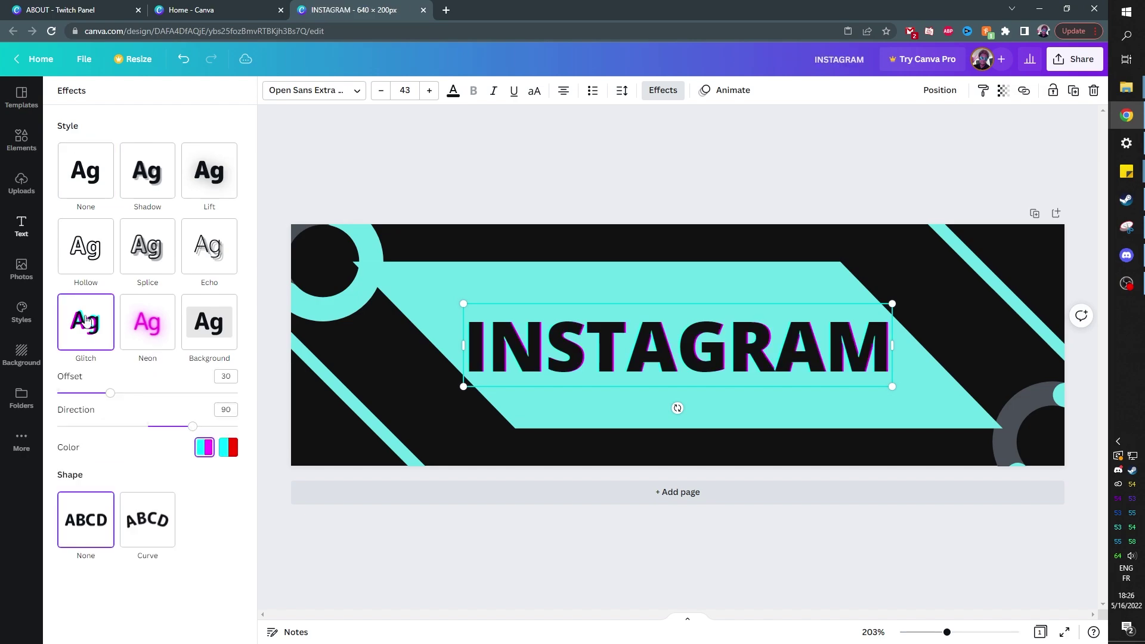
pyautogui.click(144, 333)
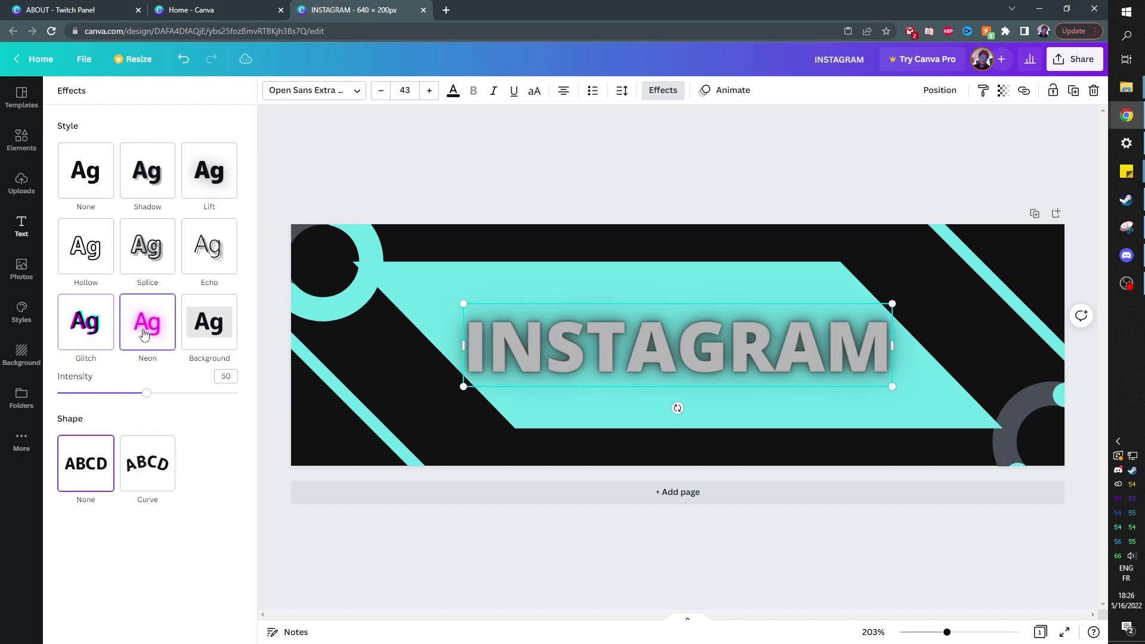
pyautogui.click(209, 332)
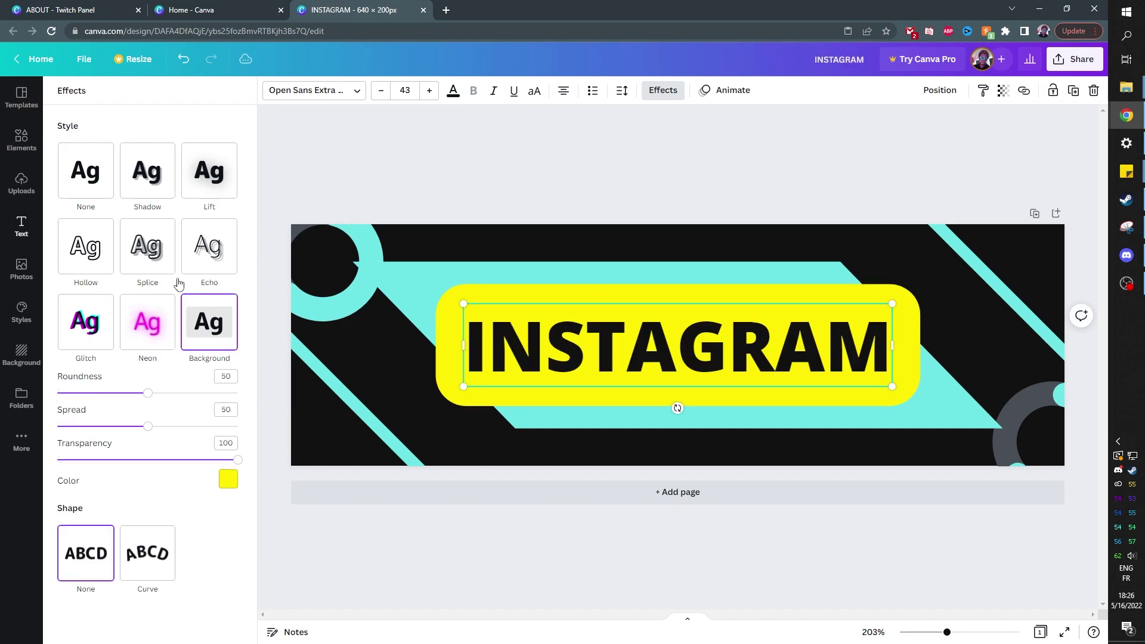
pyautogui.click(210, 248)
pyautogui.click(151, 261)
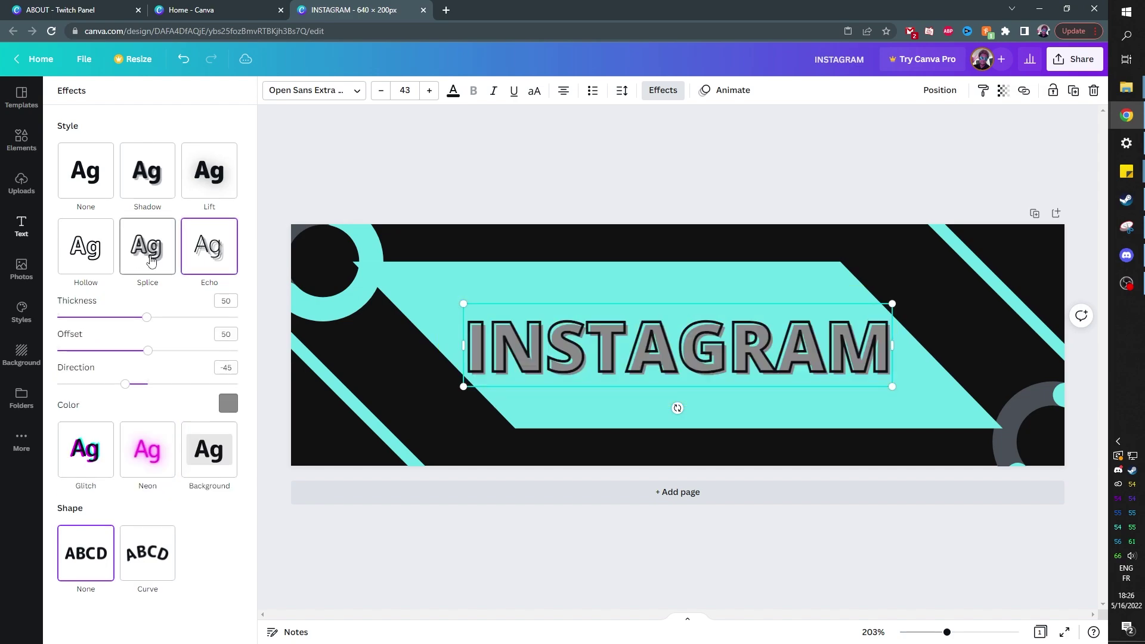
pyautogui.click(92, 247)
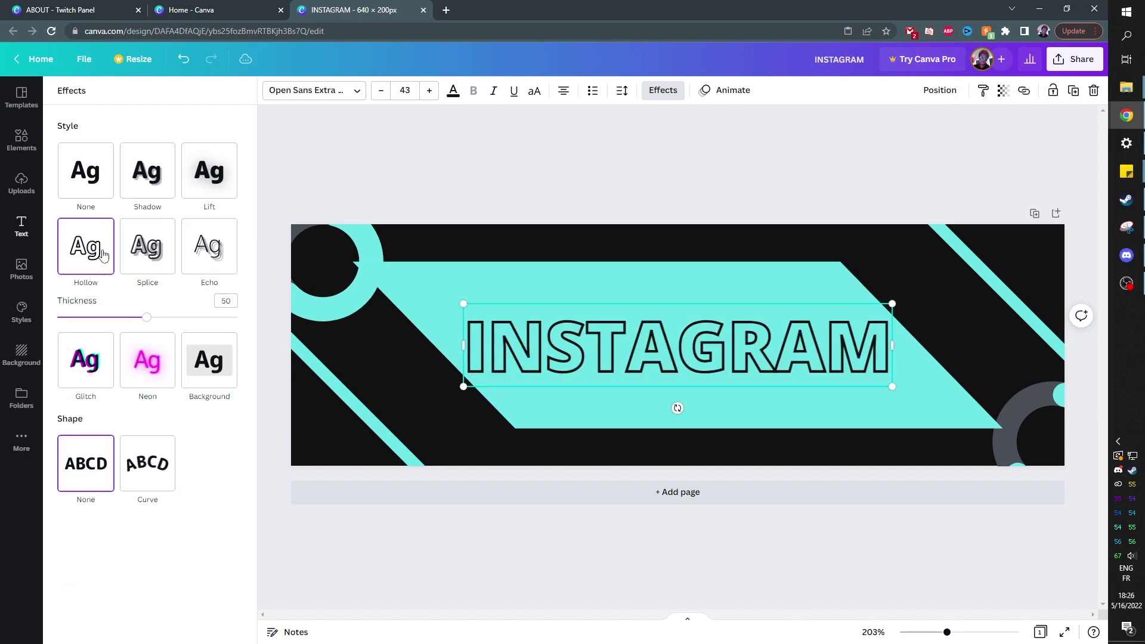
# - Try Shadow and Lift effects, settling on a drop shadow with blur 33 and offset 57
pyautogui.click(154, 173)
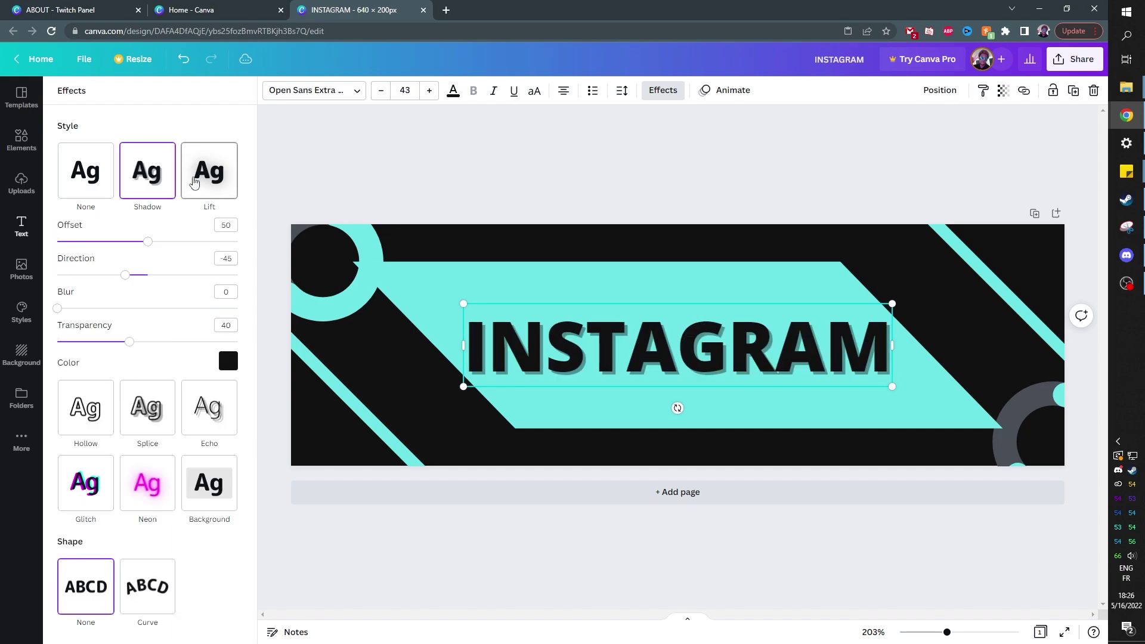
pyautogui.moveTo(62, 311)
pyautogui.mouseDown()
pyautogui.moveTo(116, 308)
pyautogui.moveTo(61, 307)
pyautogui.mouseUp()
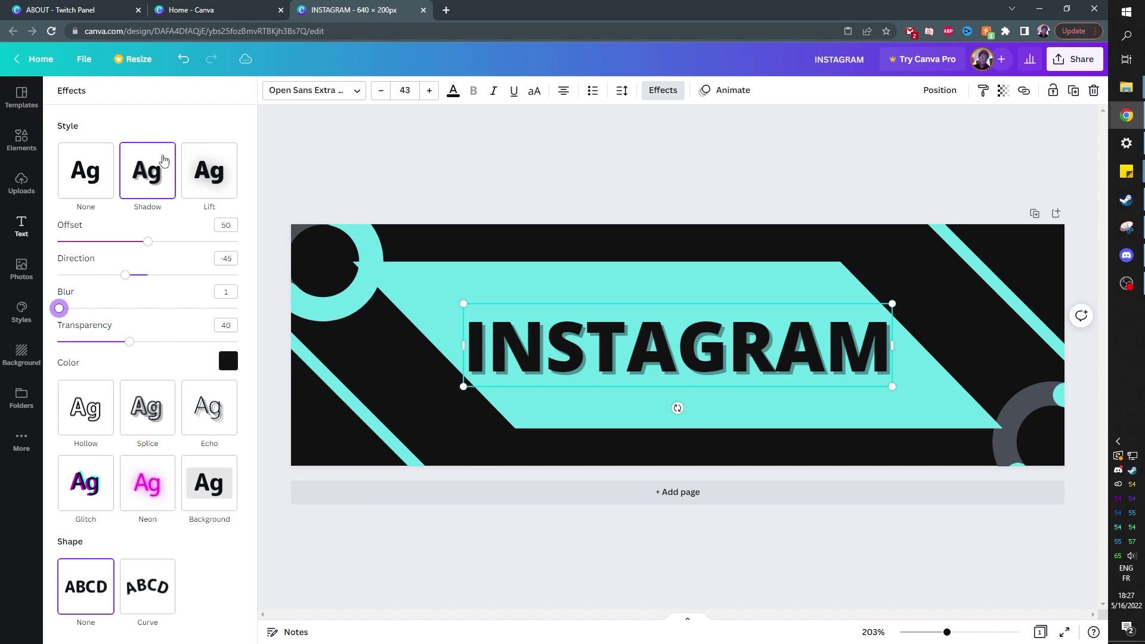
pyautogui.click(209, 173)
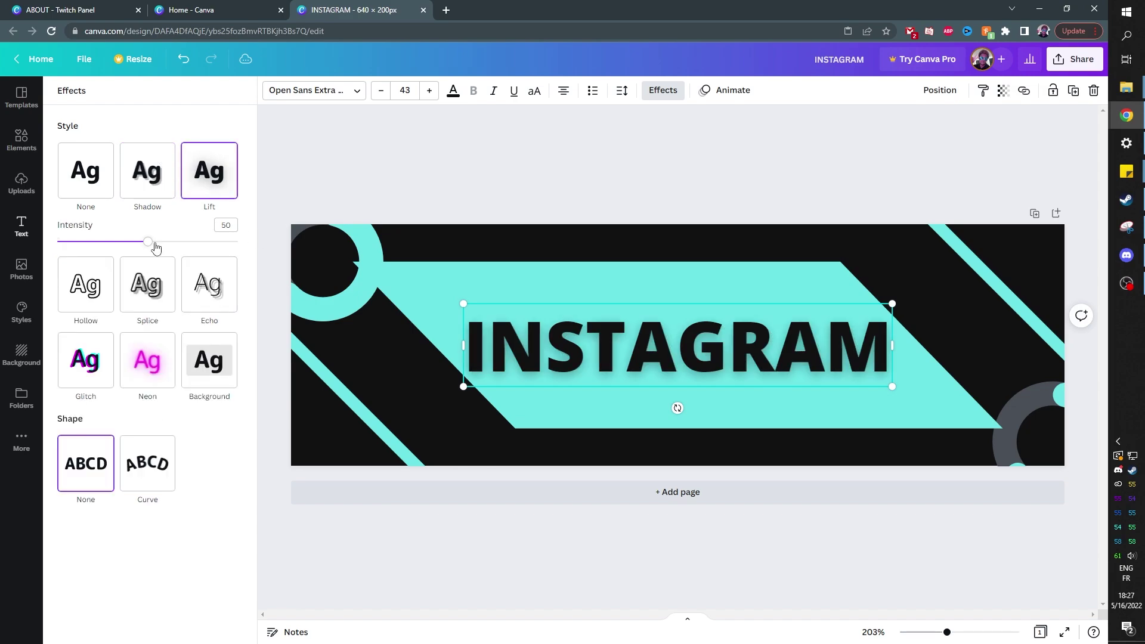
pyautogui.moveTo(149, 242); pyautogui.dragTo(203, 241)
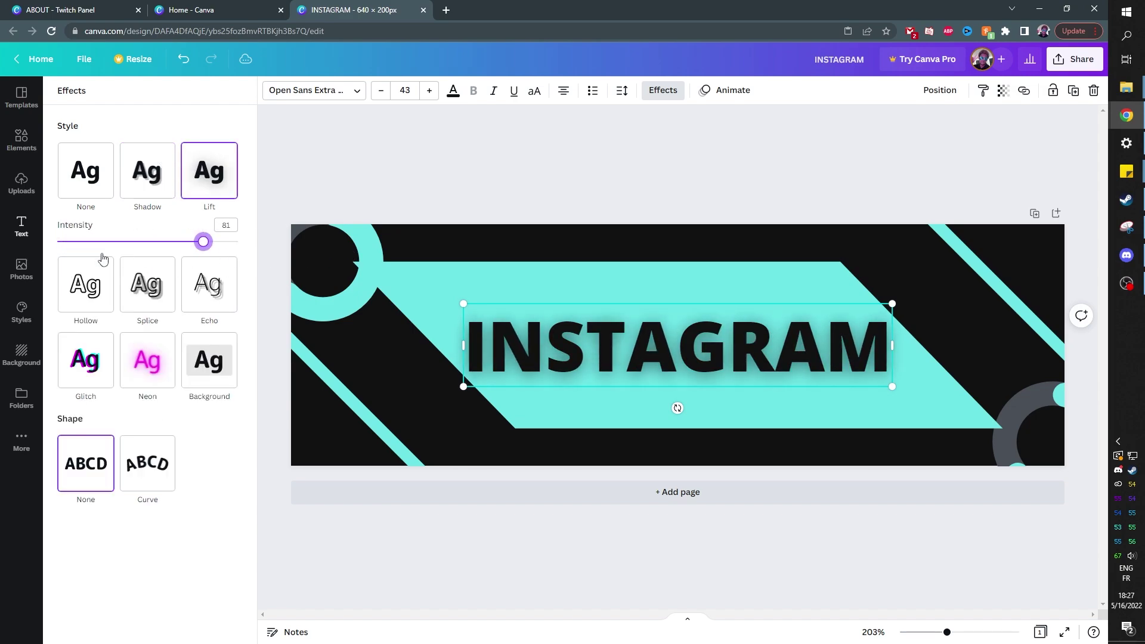
pyautogui.moveTo(103, 257); pyautogui.dragTo(139, 241)
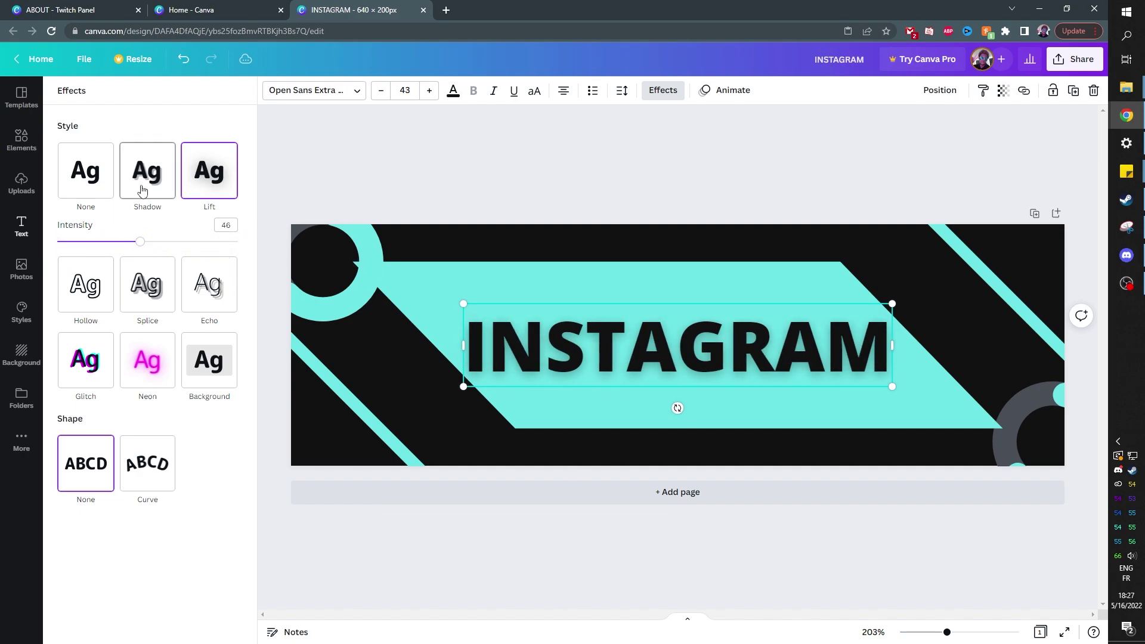
pyautogui.click(142, 190)
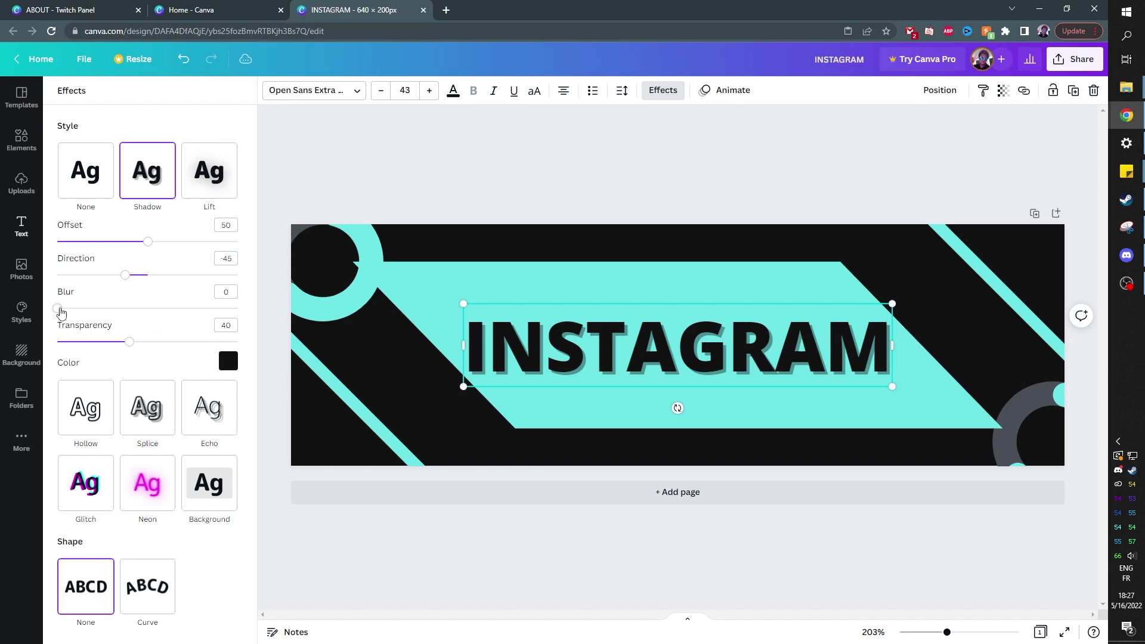
pyautogui.moveTo(60, 312); pyautogui.dragTo(119, 315)
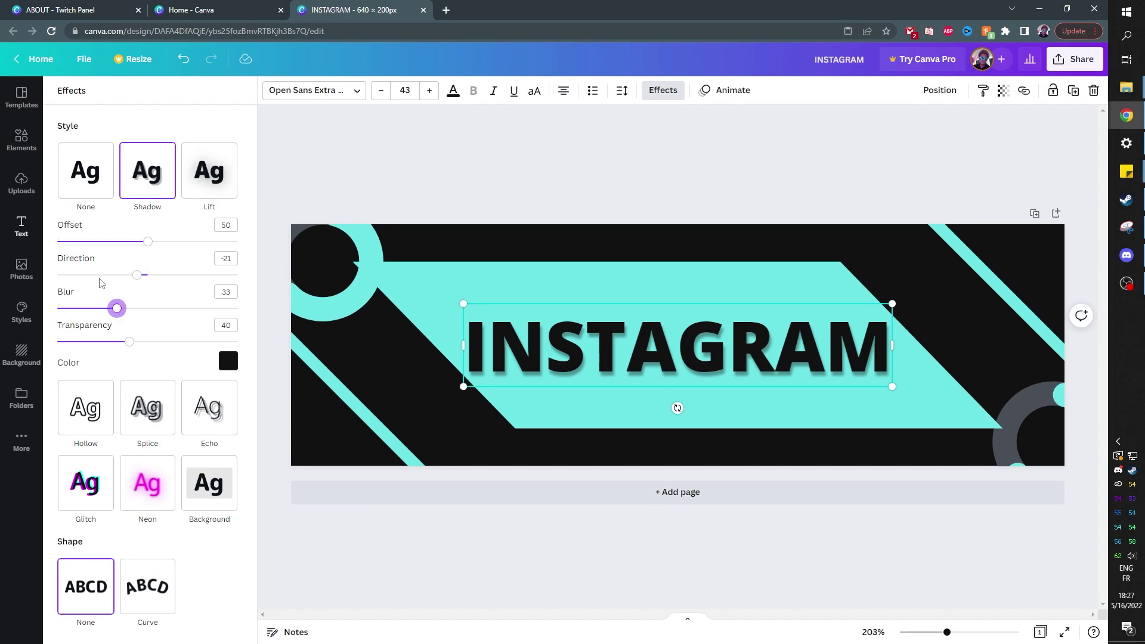
pyautogui.moveTo(148, 241); pyautogui.dragTo(161, 242)
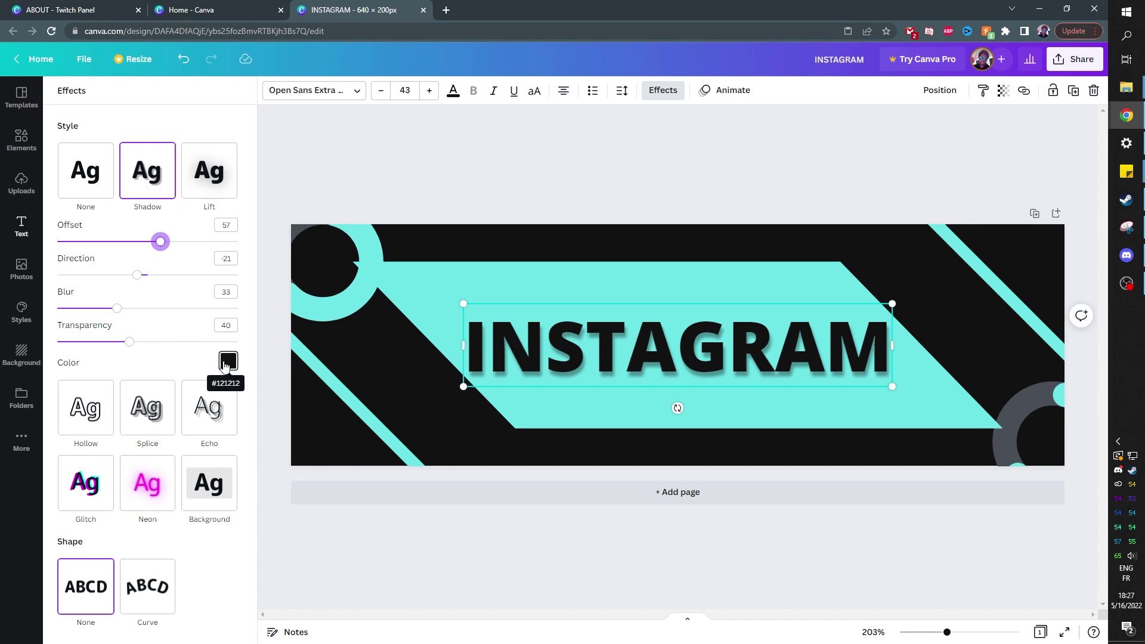
# - Colour the shadow a dark teal #056D6D sampled from the banner, with transparency 64
pyautogui.click(227, 362)
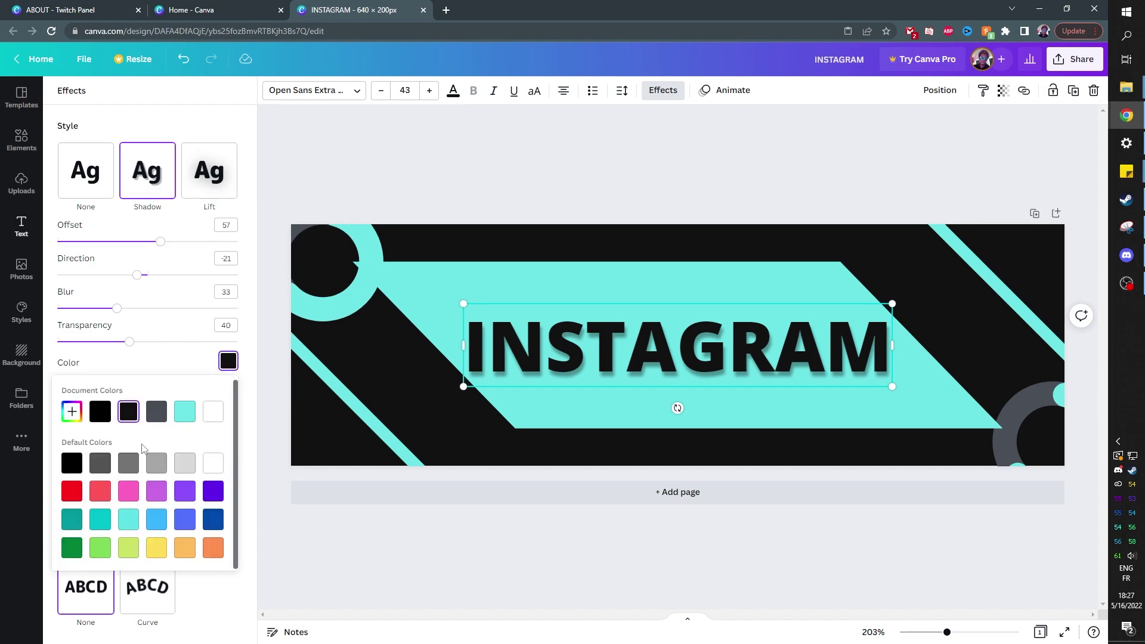
pyautogui.click(71, 411)
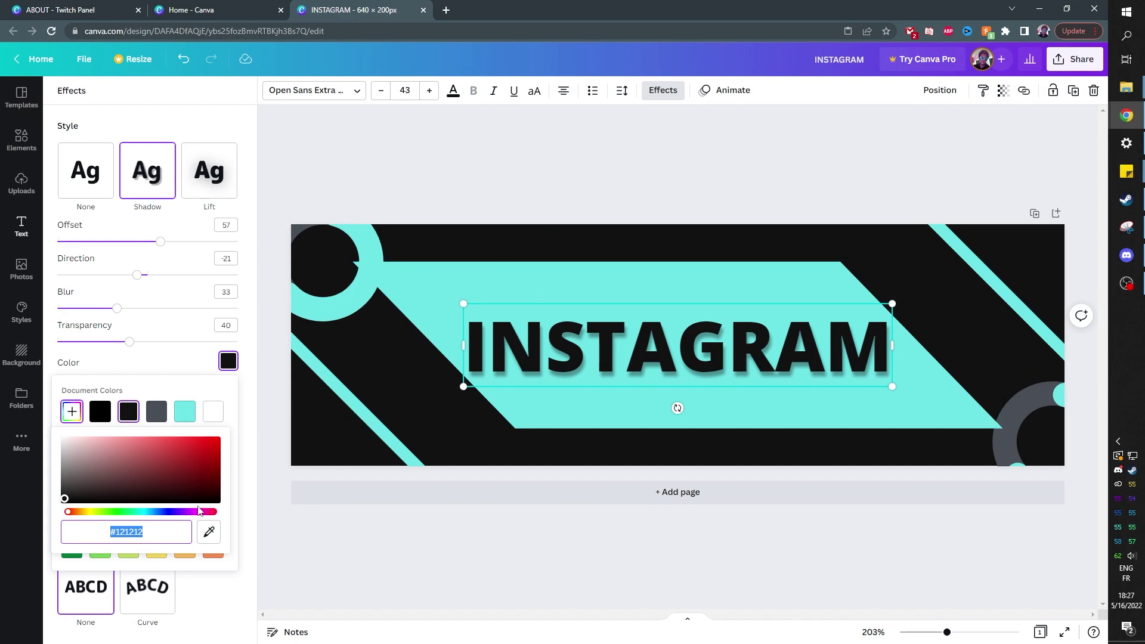
pyautogui.click(214, 539)
pyautogui.click(454, 279)
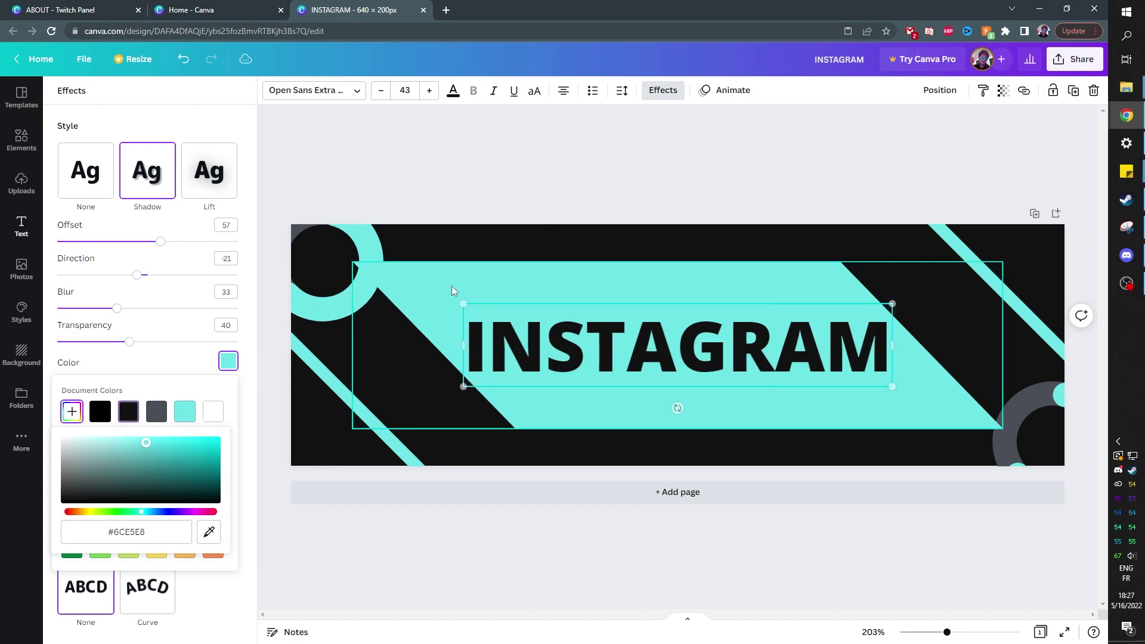
pyautogui.moveTo(149, 450); pyautogui.dragTo(218, 494)
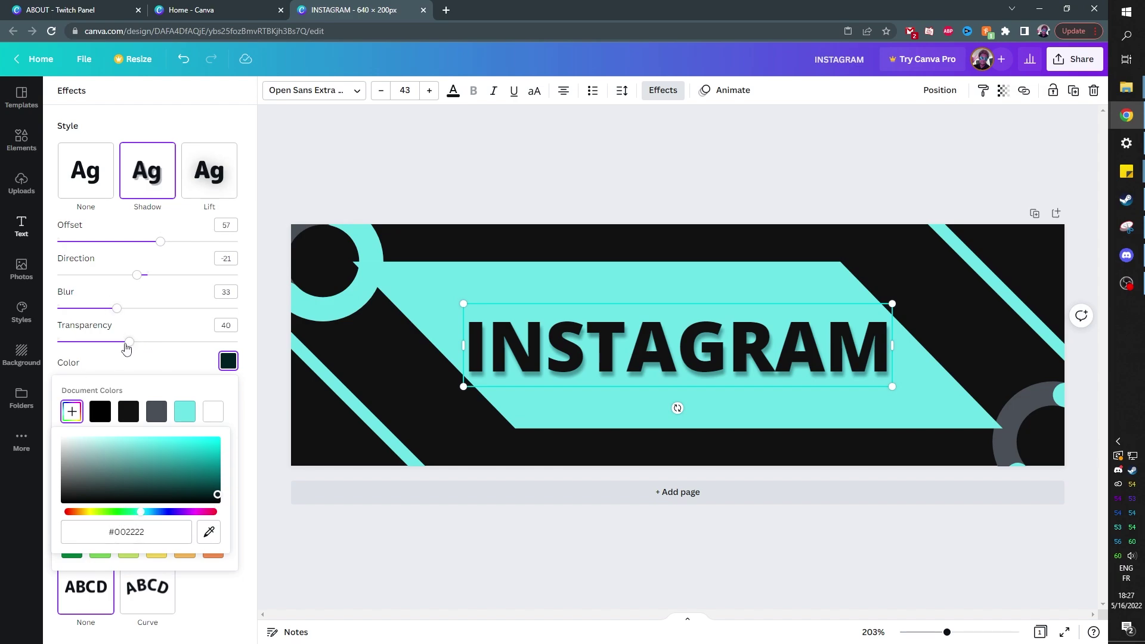
pyautogui.moveTo(126, 349); pyautogui.dragTo(171, 347)
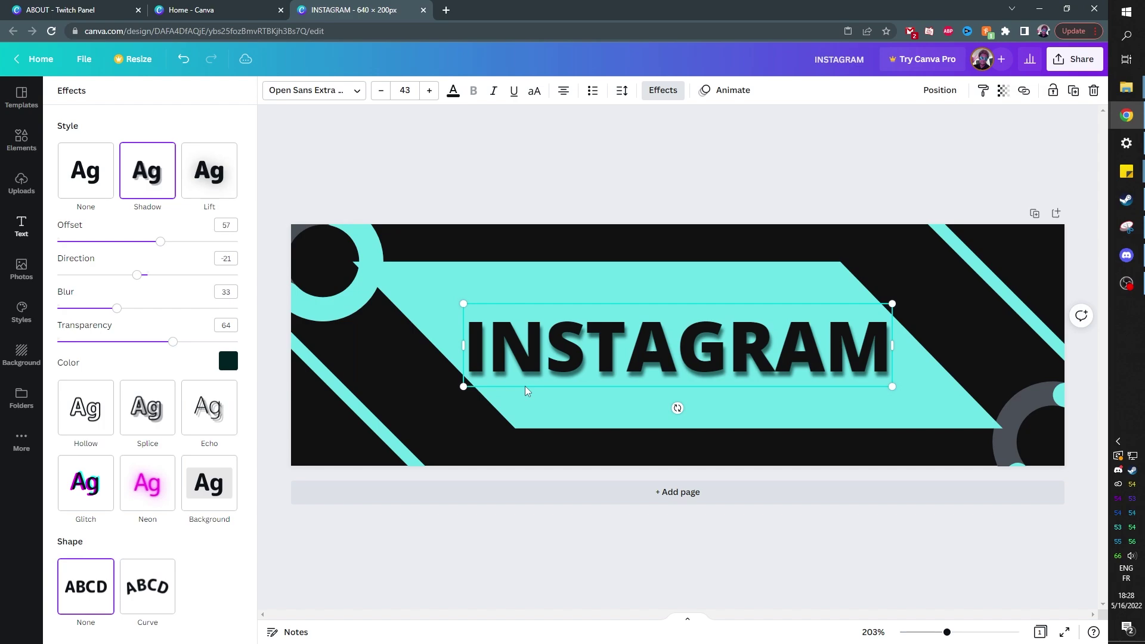
pyautogui.click(228, 360)
pyautogui.click(72, 412)
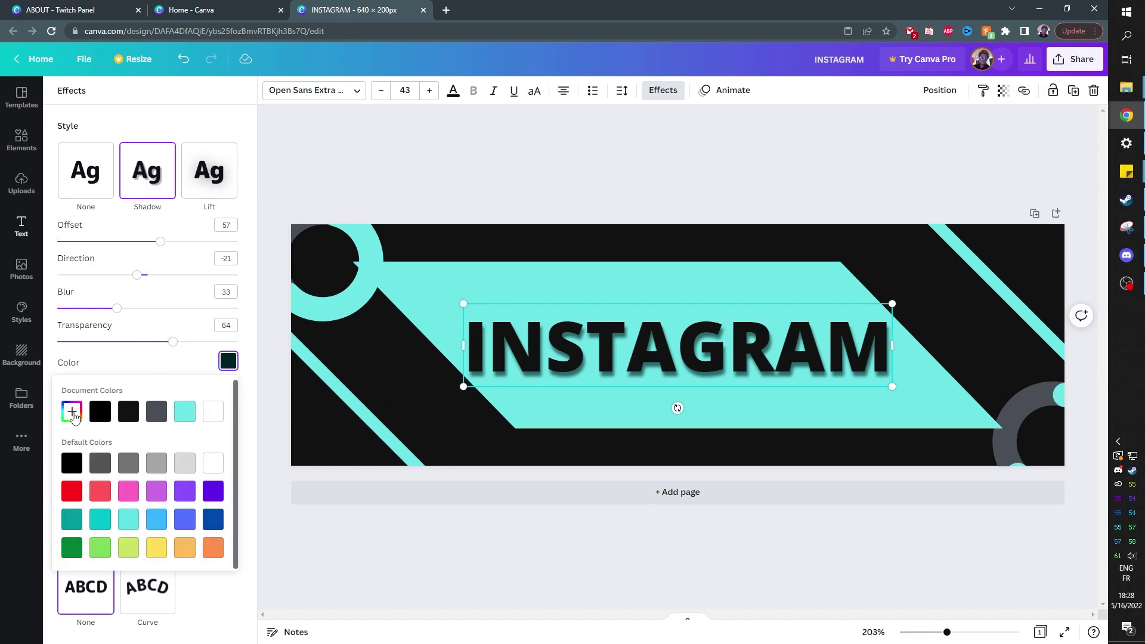
pyautogui.moveTo(218, 498); pyautogui.dragTo(213, 477)
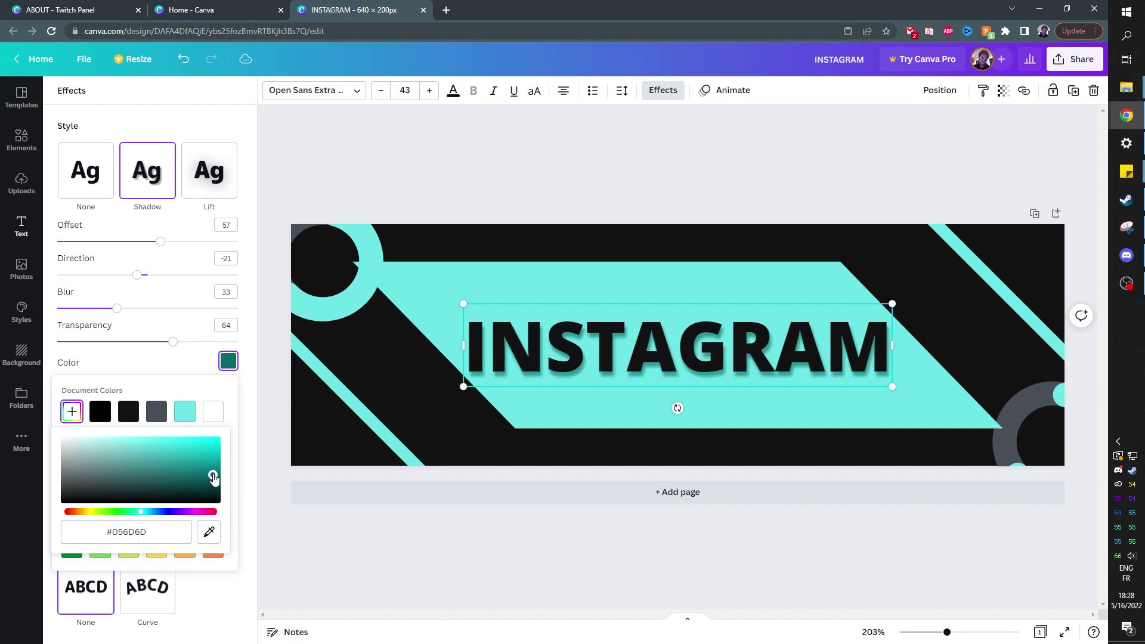
pyautogui.press('Escape')
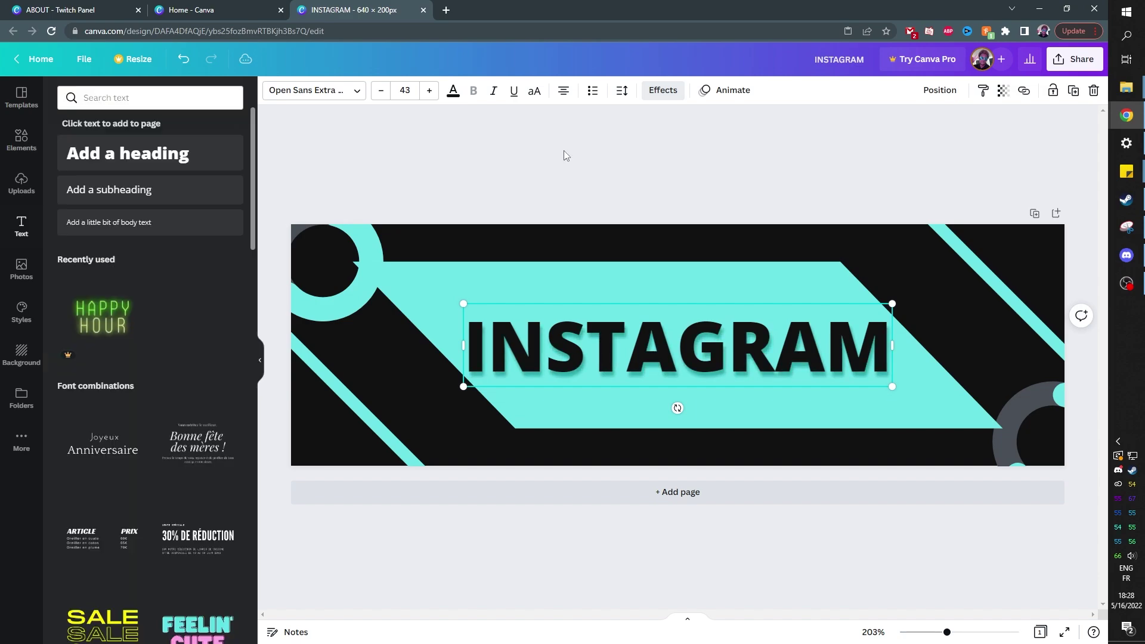
# - Enlarge the INSTAGRAM text to font size 58
pyautogui.click(581, 325)
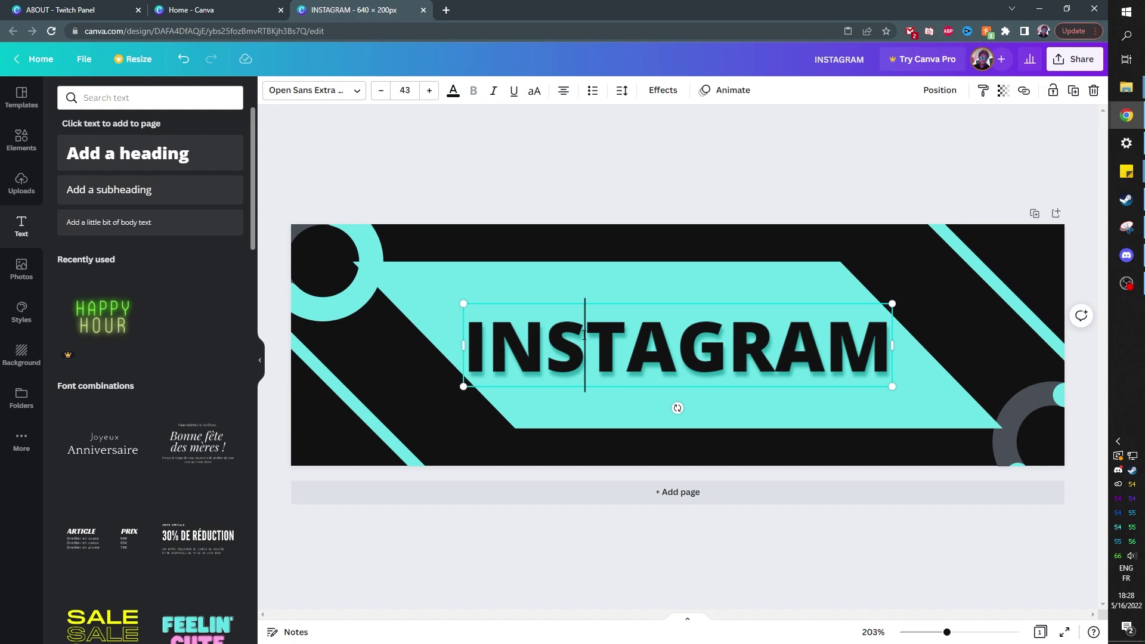
pyautogui.click(430, 90)
pyautogui.click(429, 90)
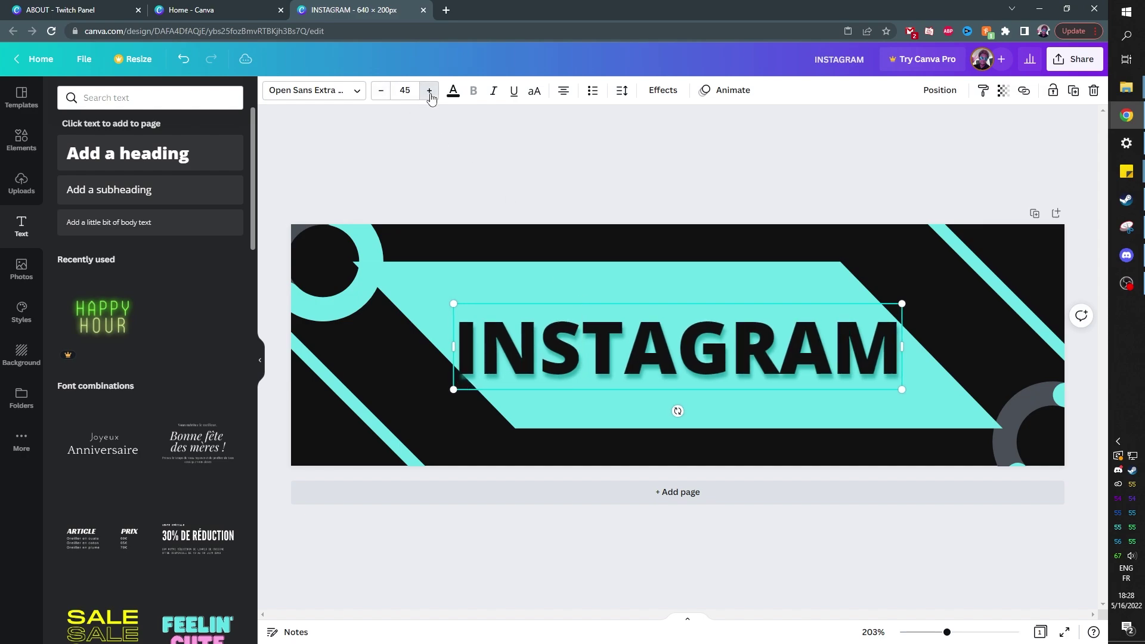
pyautogui.click(429, 90)
pyautogui.click(430, 90)
pyautogui.click(429, 90)
pyautogui.click(430, 90)
pyautogui.click(429, 90)
pyautogui.click(429, 90)
pyautogui.click(429, 90)
pyautogui.click(430, 90)
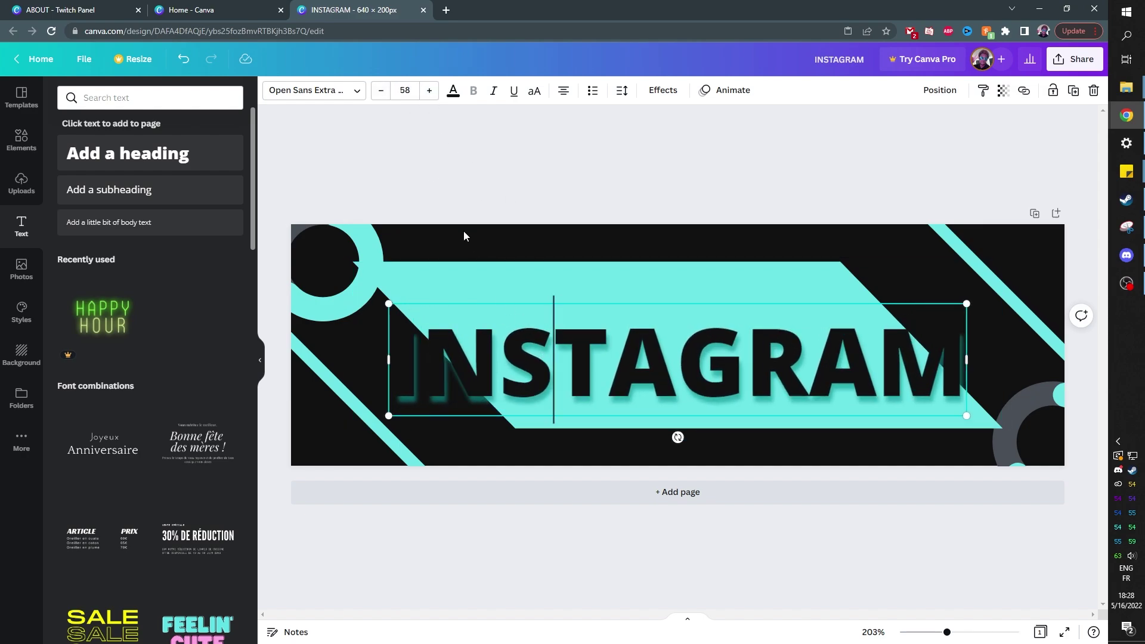
# - Make INSTAGRAM white and move it slightly higher on the mint band
pyautogui.click(453, 90)
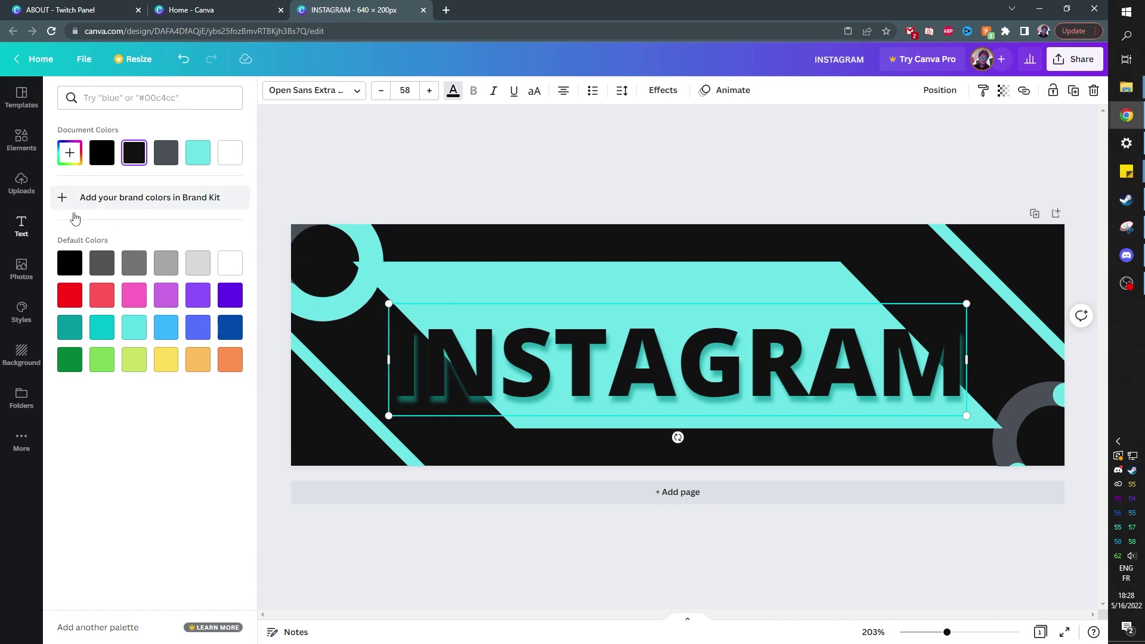
pyautogui.click(230, 263)
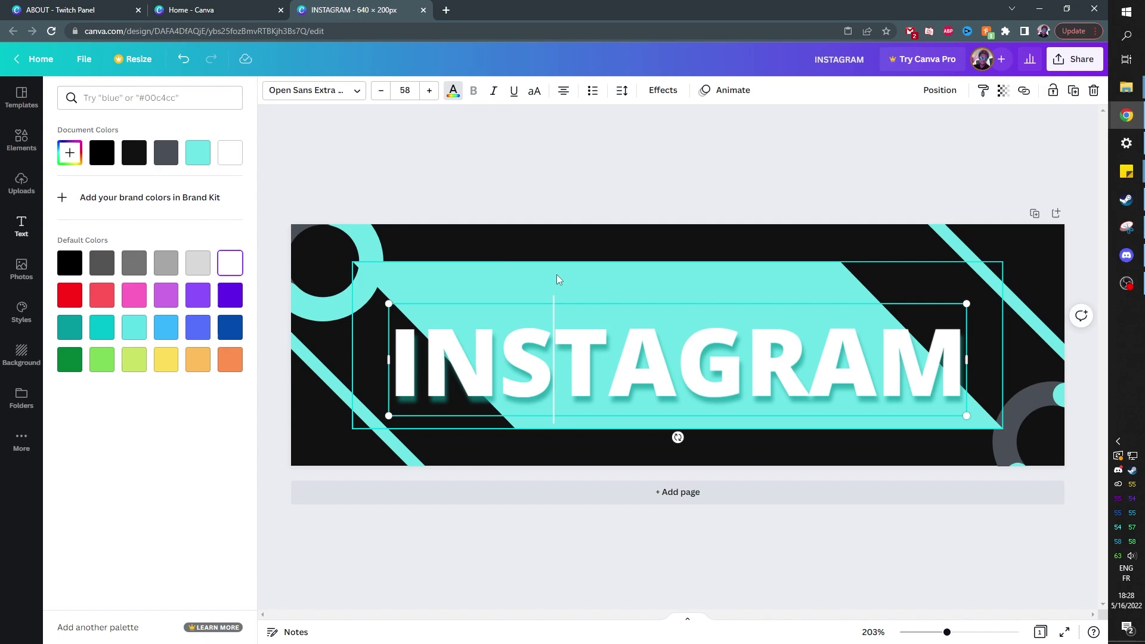
pyautogui.moveTo(565, 302); pyautogui.dragTo(563, 287)
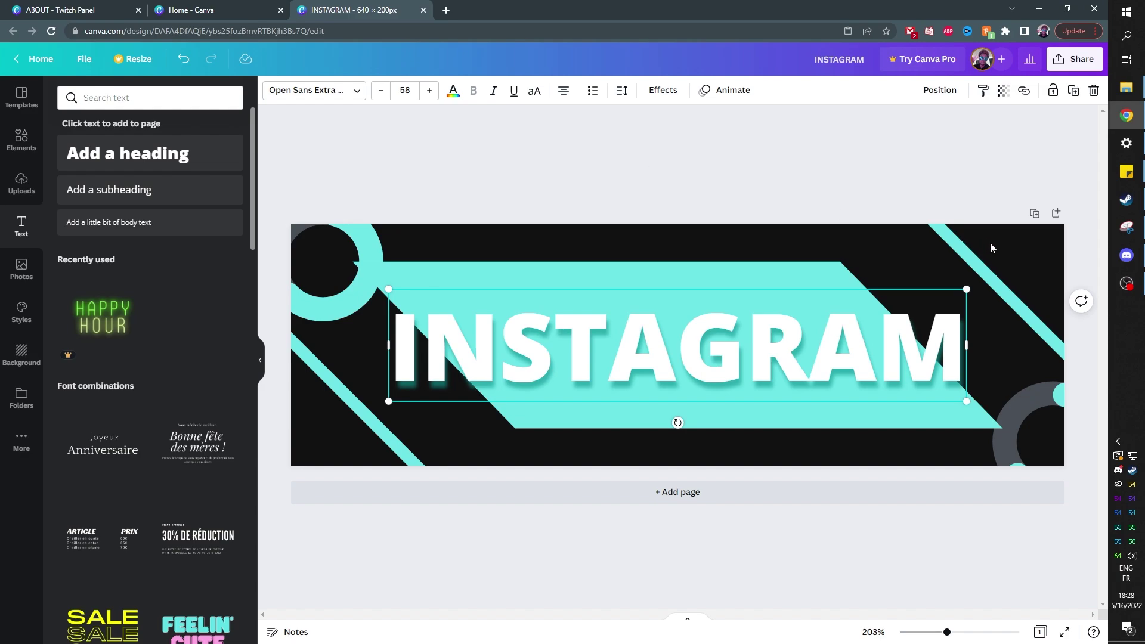
# - Change the banner heading from INSTAGRAM to ABOUT
pyautogui.doubleClick(679, 342)
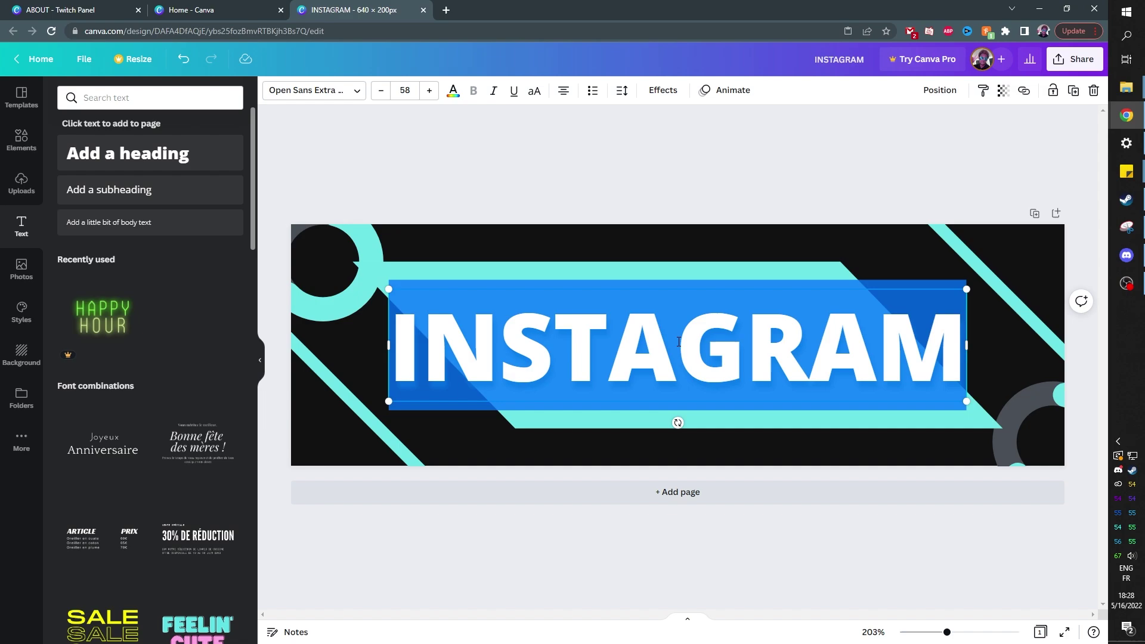
pyautogui.write('ABOUT')
pyautogui.click(1061, 222)
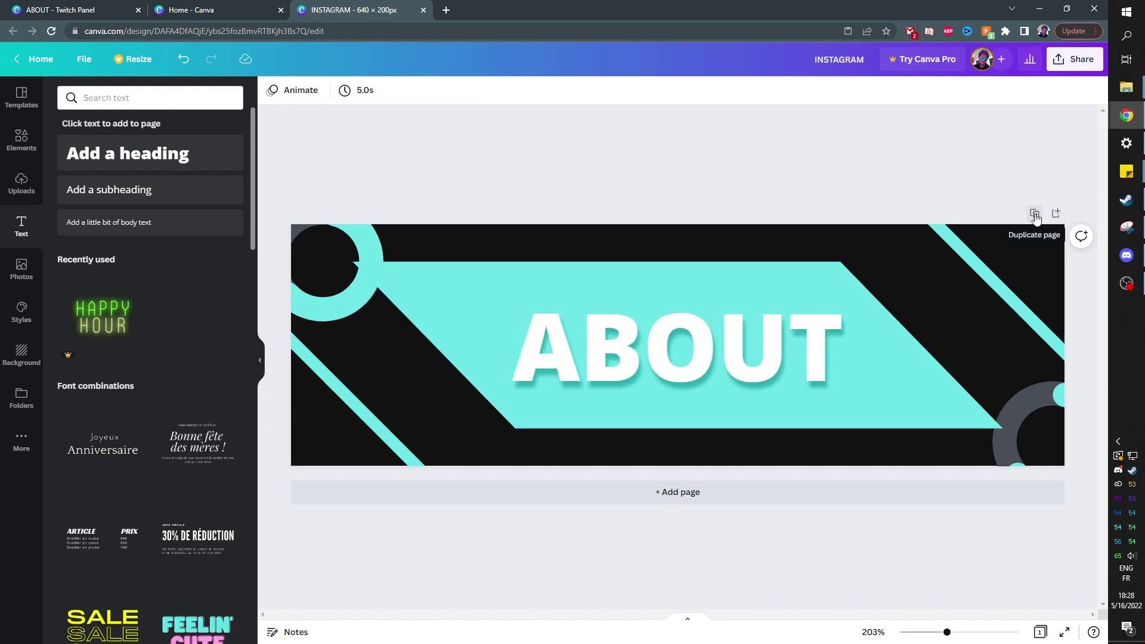
# - Duplicate the page and retitle the copy ARTWORK
pyautogui.click(1036, 216)
pyautogui.click(659, 429)
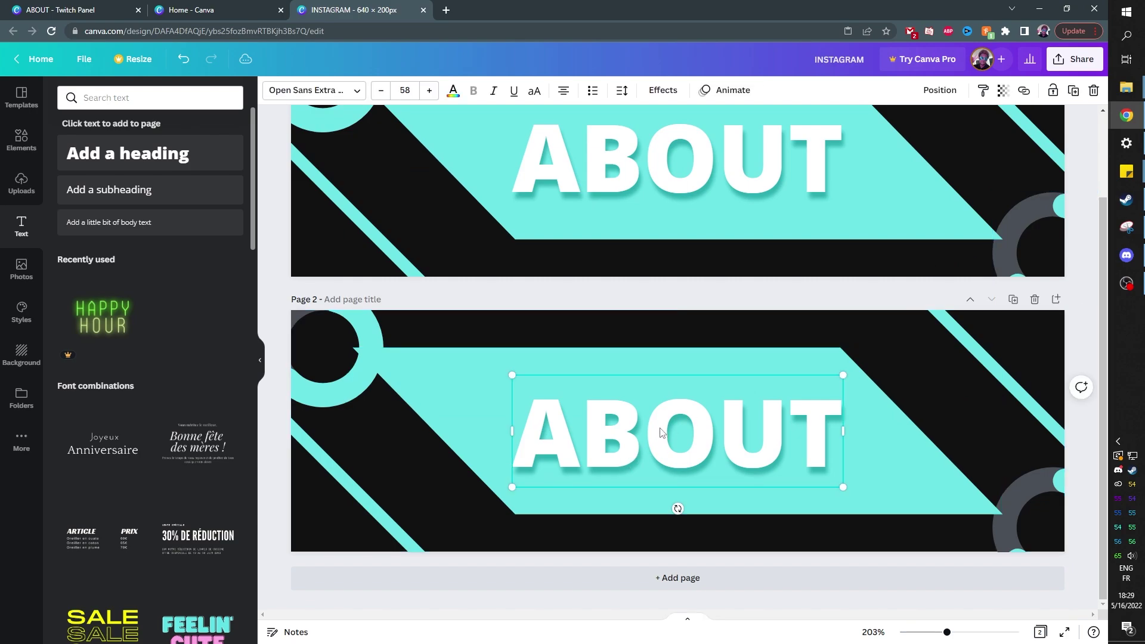
pyautogui.click(661, 428)
pyautogui.hotkey('ctrl', 'a')
pyautogui.write('Ar')
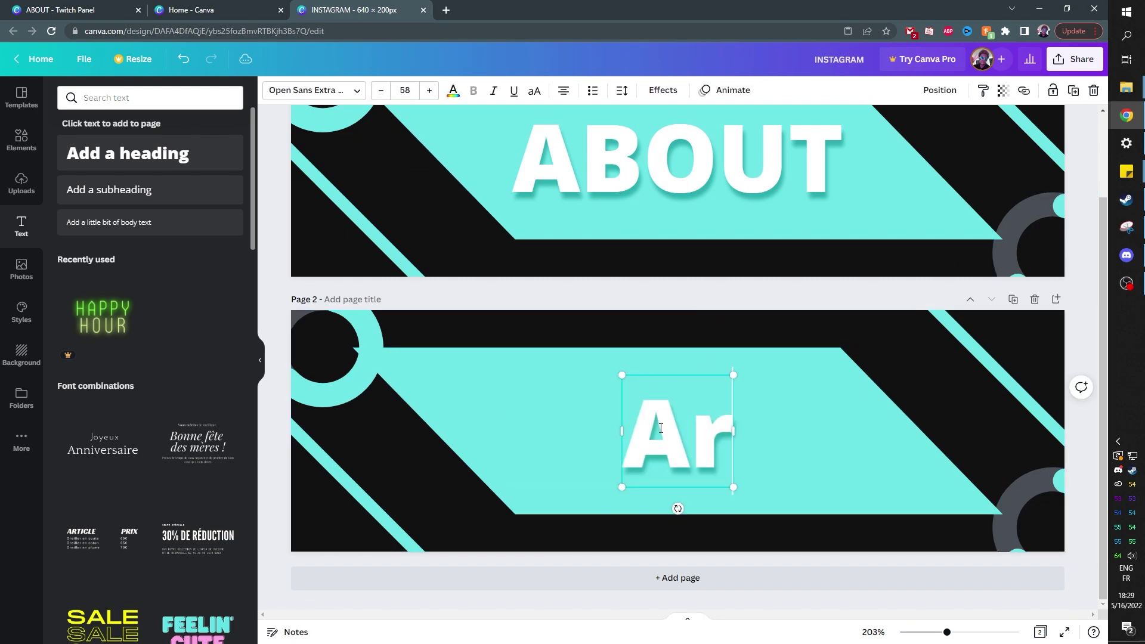
pyautogui.write('t<wo')
pyautogui.press('BackSpace')
pyautogui.press('BackSpace')
pyautogui.press('BackSpace')
pyautogui.press('BackSpace')
pyautogui.press('BackSpace')
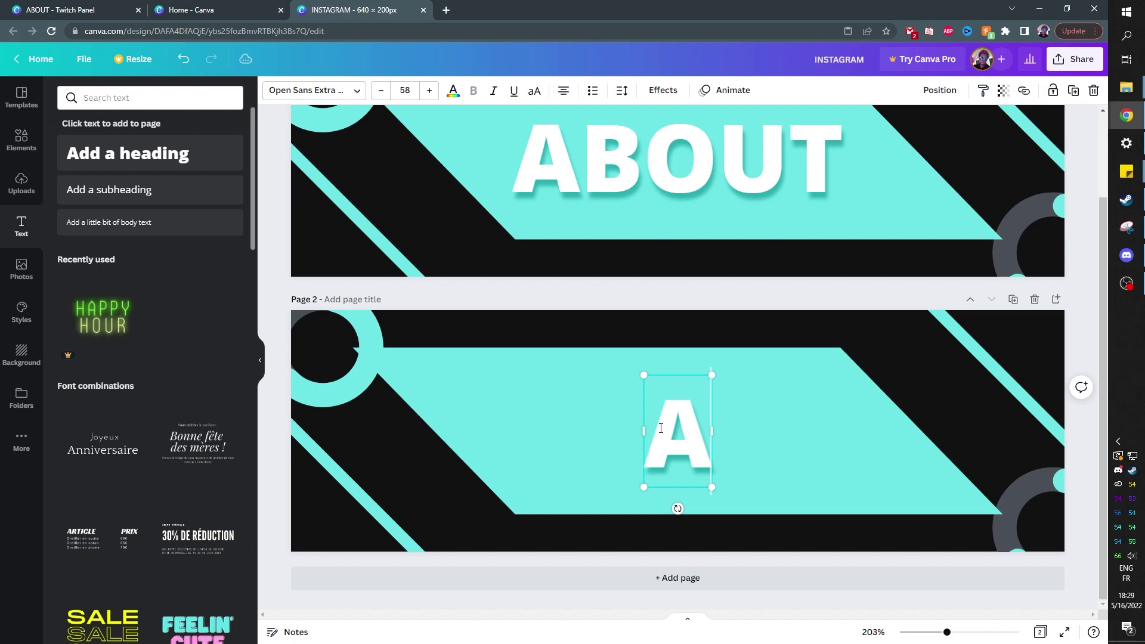
pyautogui.write('RTWORK')
# - Duplicate the ARTWORK page and retitle the copy SUBSCRIBE
pyautogui.click(1012, 298)
pyautogui.click(665, 446)
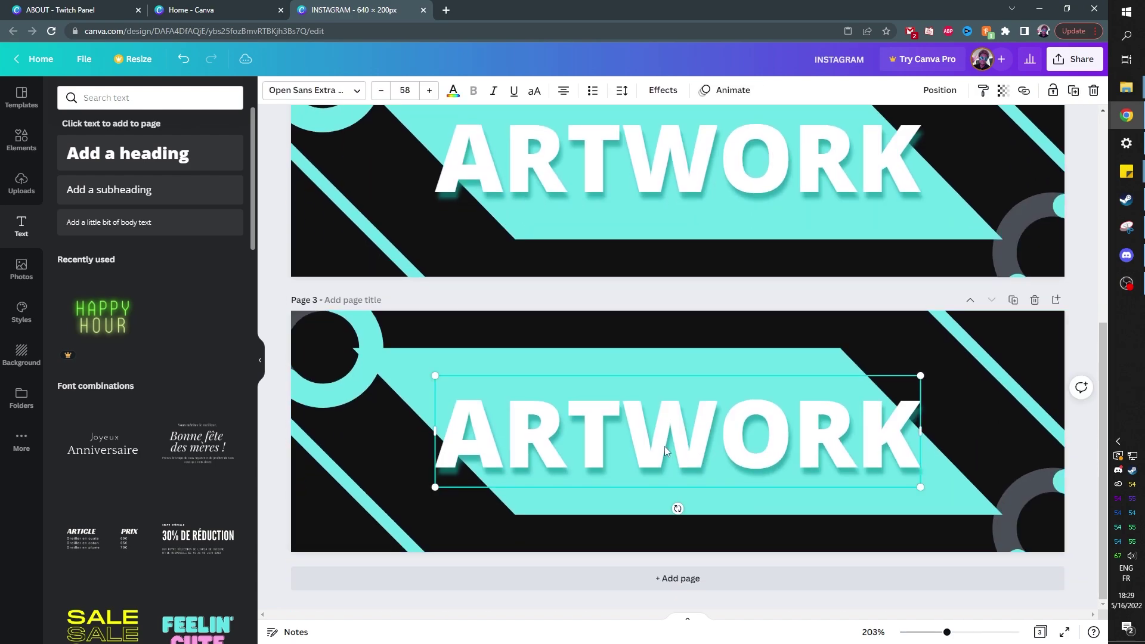
pyautogui.click(664, 446)
pyautogui.hotkey('ctrl', 'a')
pyautogui.write('SBU')
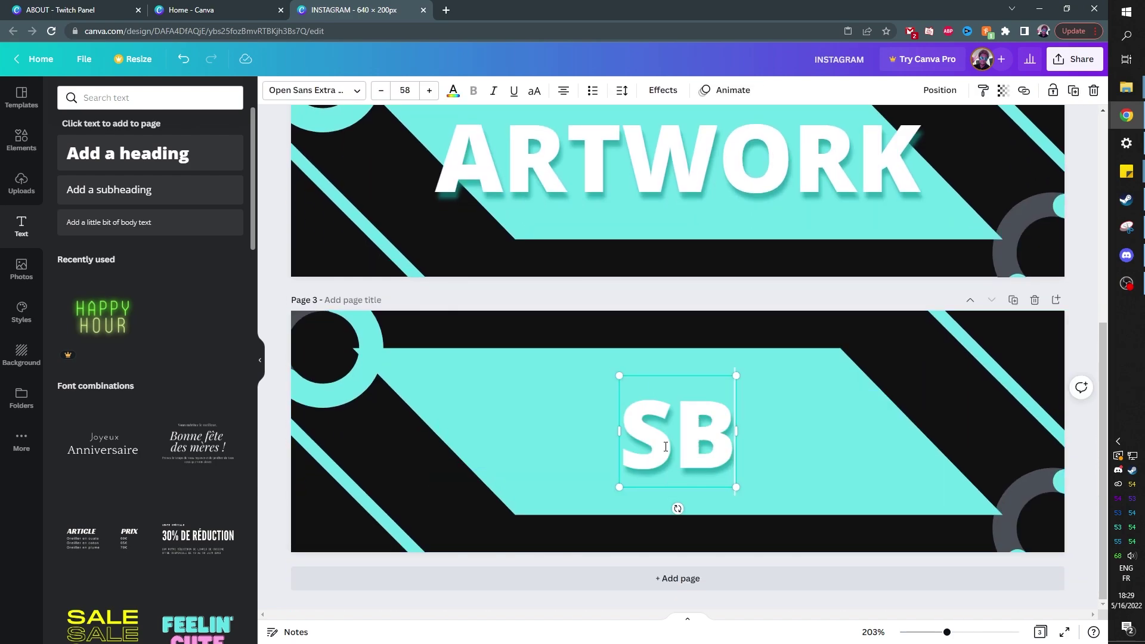
pyautogui.press('BackSpace')
pyautogui.press('BackSpace')
pyautogui.write('UBSCRIBE')
# - Duplicate the SUBSCRIBE page and retitle the copy RULES
pyautogui.click(1013, 299)
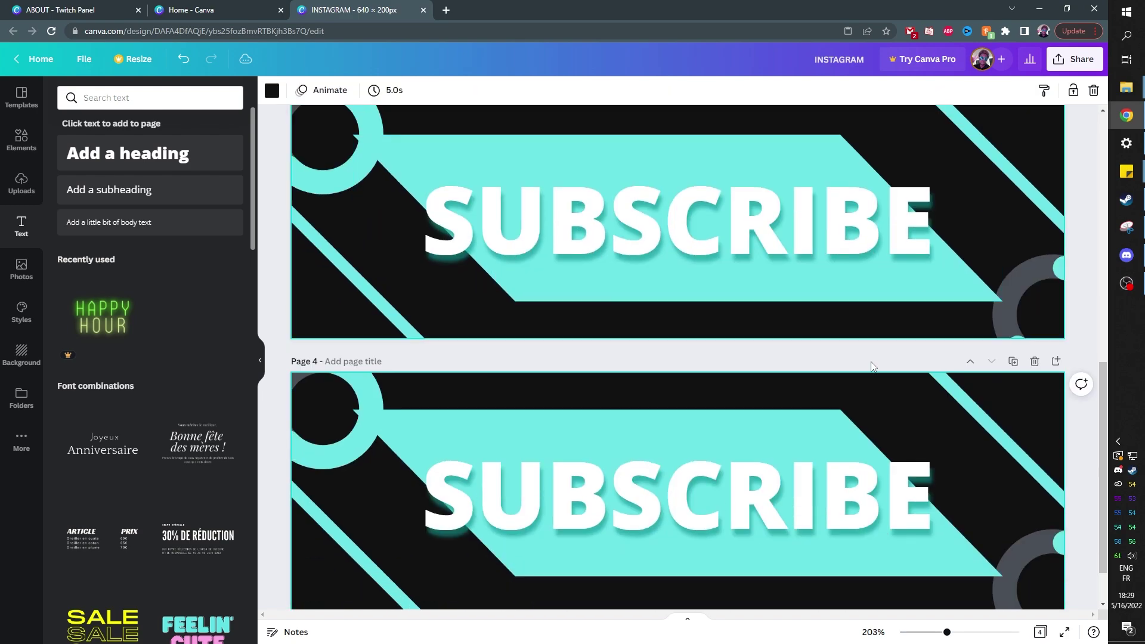
pyautogui.click(715, 431)
pyautogui.click(714, 431)
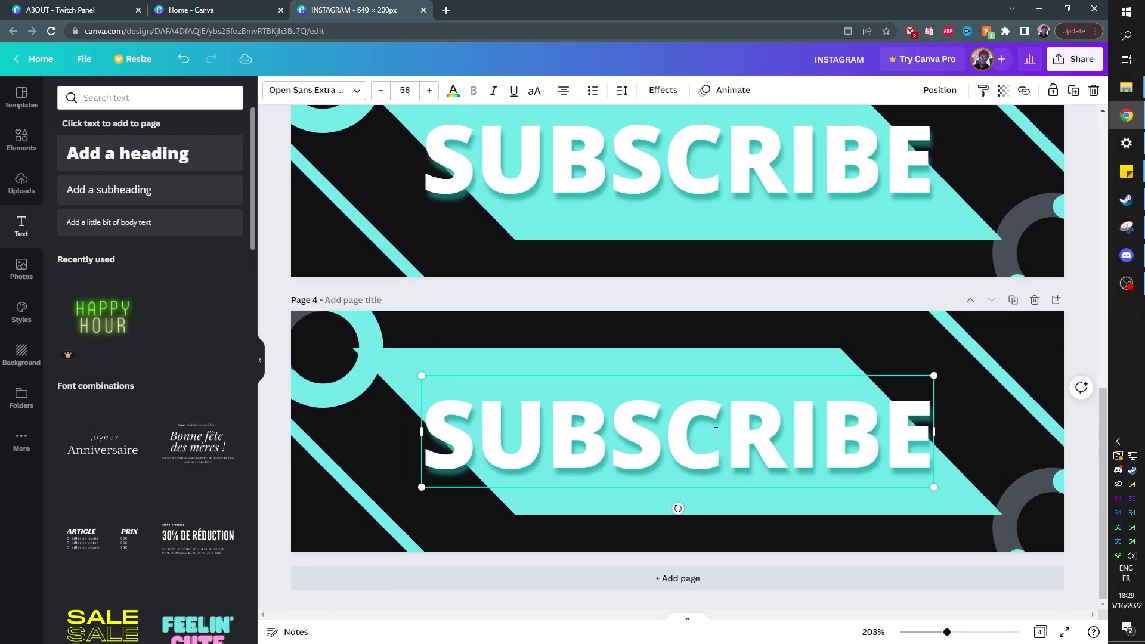
pyautogui.hotkey('ctrl', 'a')
pyautogui.write('RULES')
# - Duplicate the RULES page and select its heading text for replacement
pyautogui.click(1013, 299)
pyautogui.click(621, 439)
pyautogui.click(622, 439)
pyautogui.hotkey('ctrl', 'a')
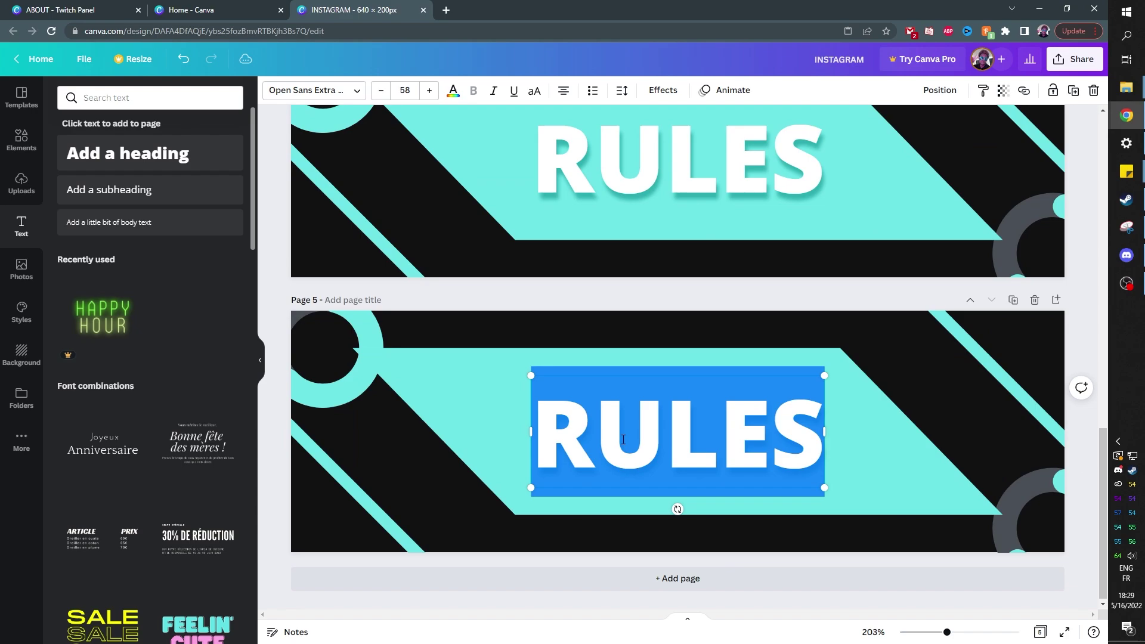
# - Retitle the fifth page SPECS and download all five pages as PNG
pyautogui.write('SPECS')
pyautogui.click(1074, 59)
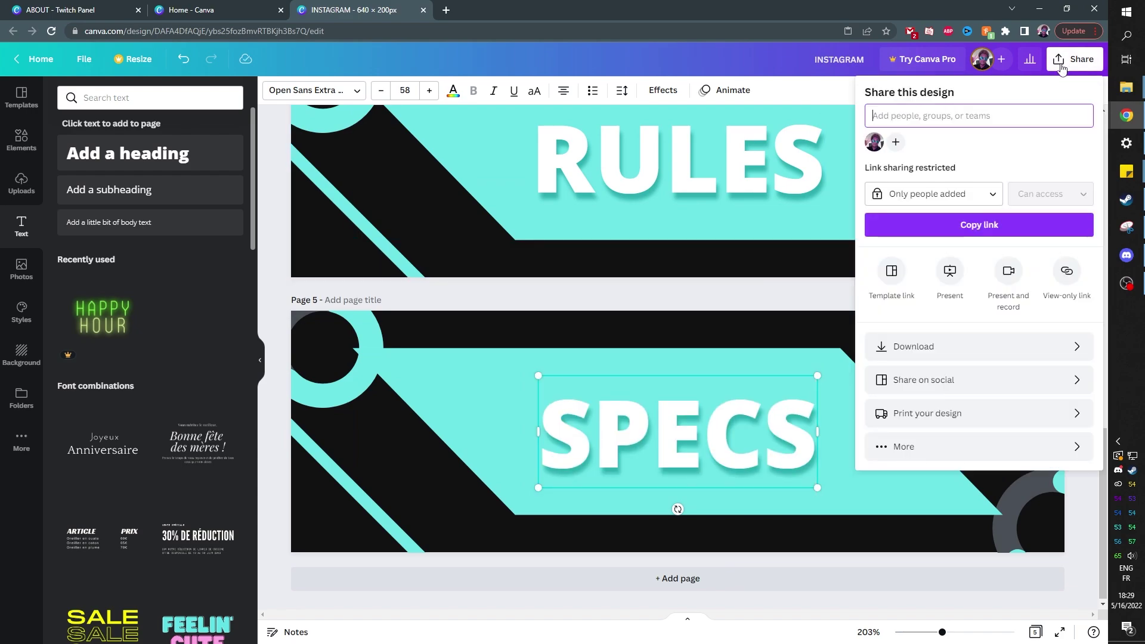
pyautogui.click(915, 347)
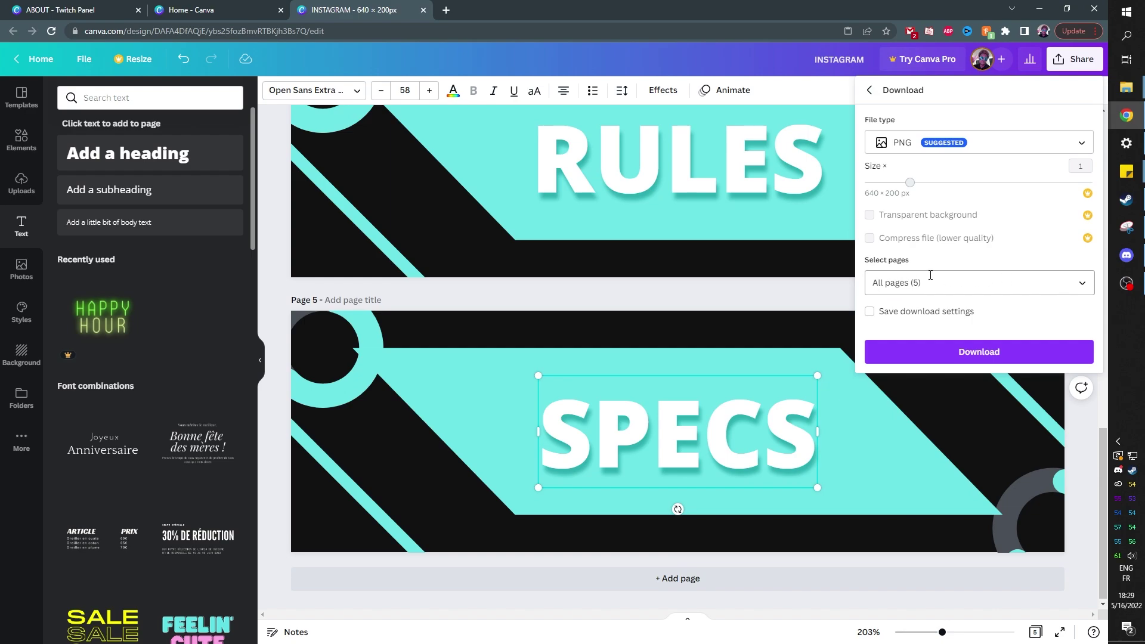
pyautogui.click(967, 354)
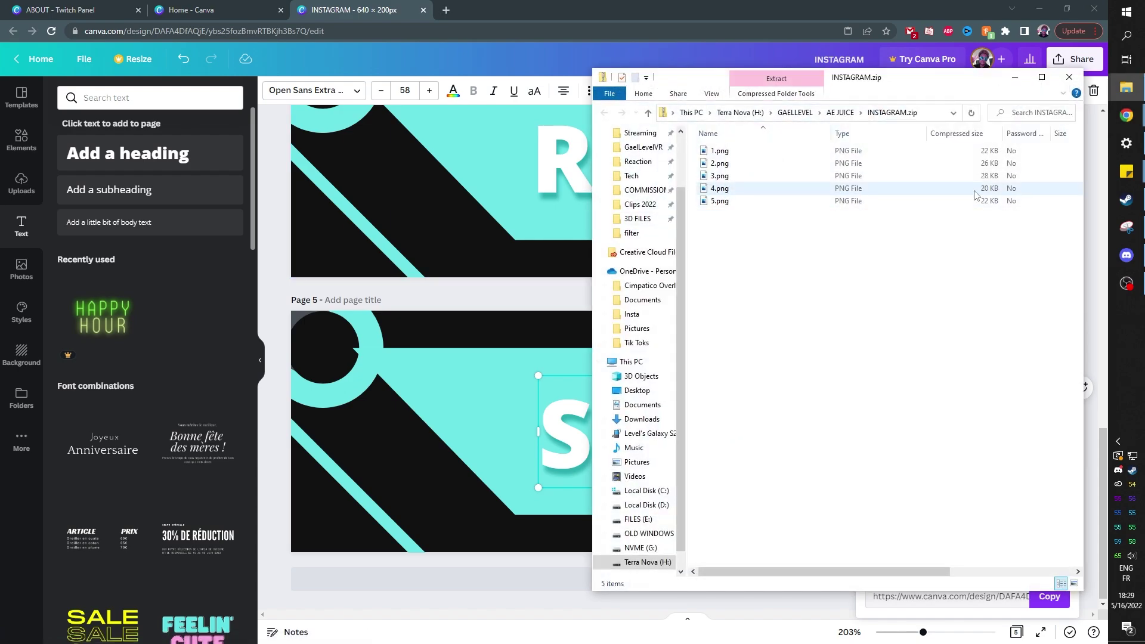
# - Extract INSTAGRAM.zip into the panels folder and open the extracted INSTAGRAM folder
pyautogui.click(840, 112)
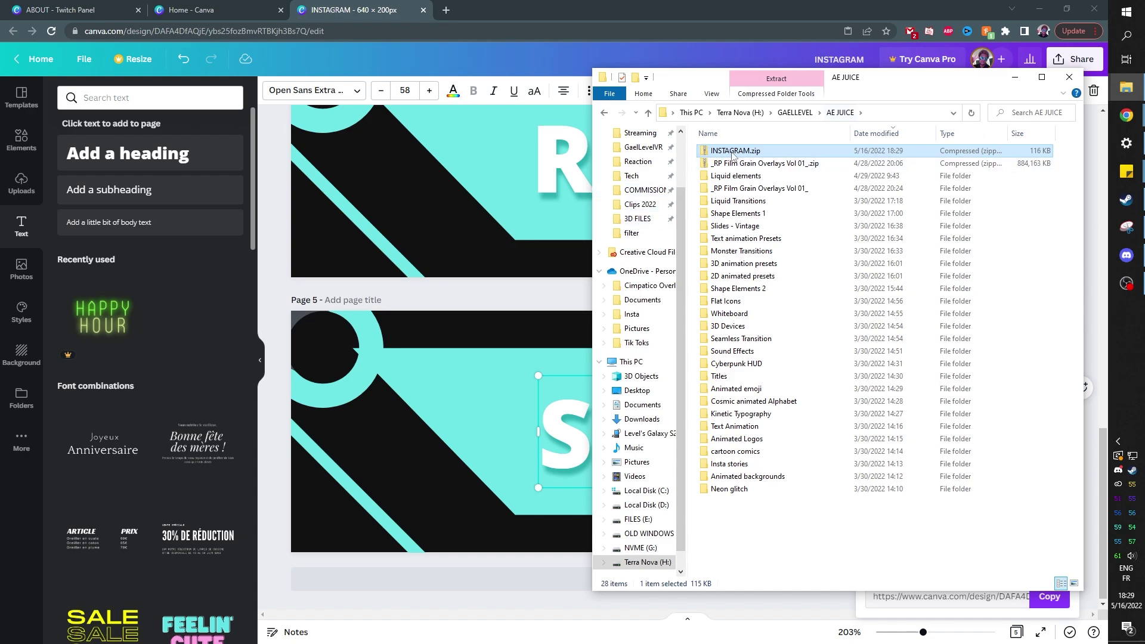
pyautogui.hotkey('alt', 'Left')
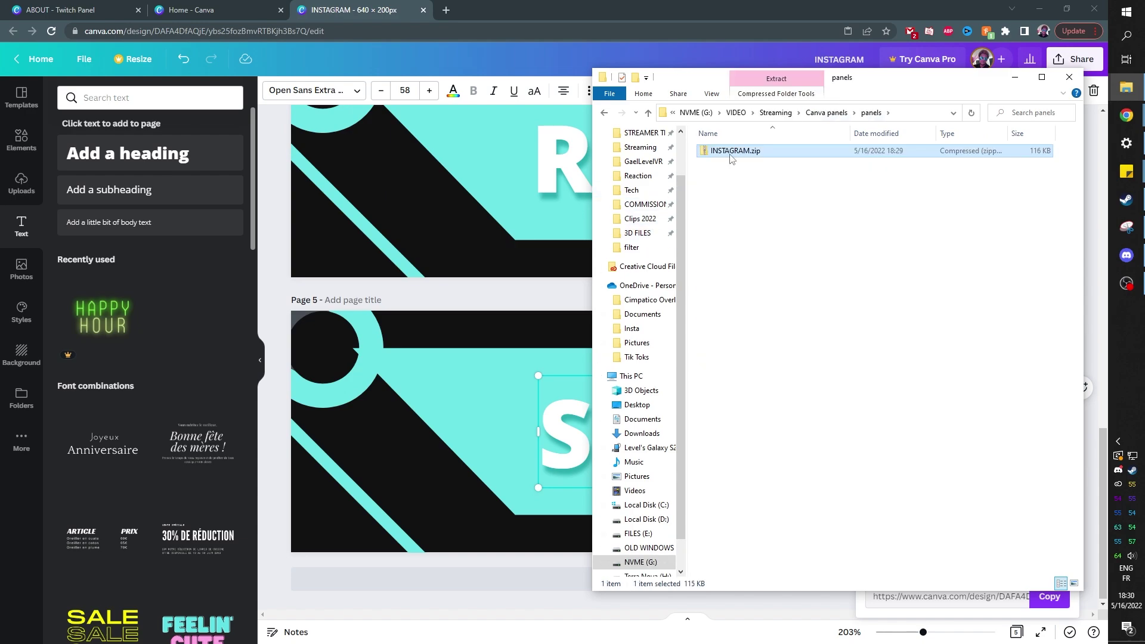
pyautogui.rightClick(732, 157)
pyautogui.click(672, 273)
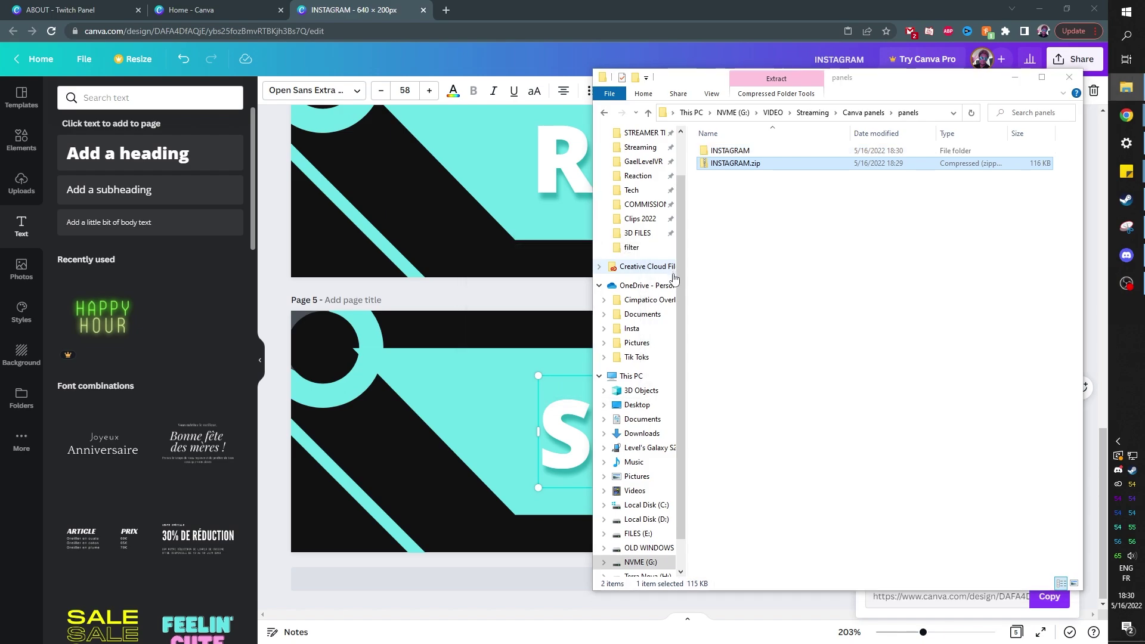
pyautogui.doubleClick(749, 154)
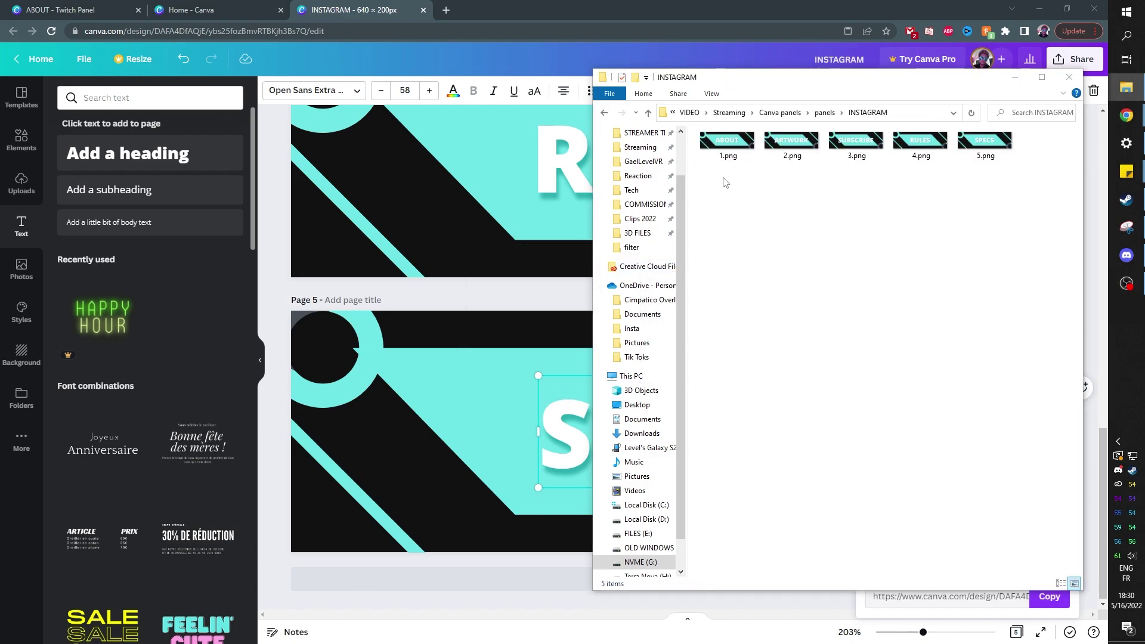
# - Preview 1.png through 5.png, then start a new browser tab searching 'photo'
pyautogui.doubleClick(732, 142)
pyautogui.press('Right')
pyautogui.press('Right')
pyautogui.press('Right')
pyautogui.press('Right')
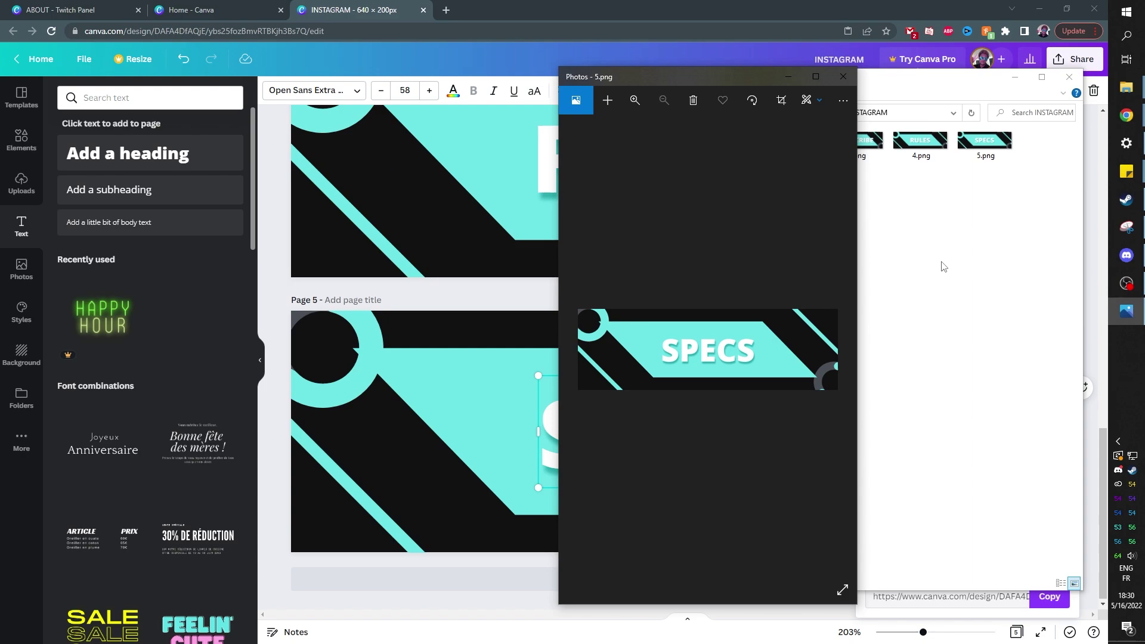
pyautogui.click(921, 268)
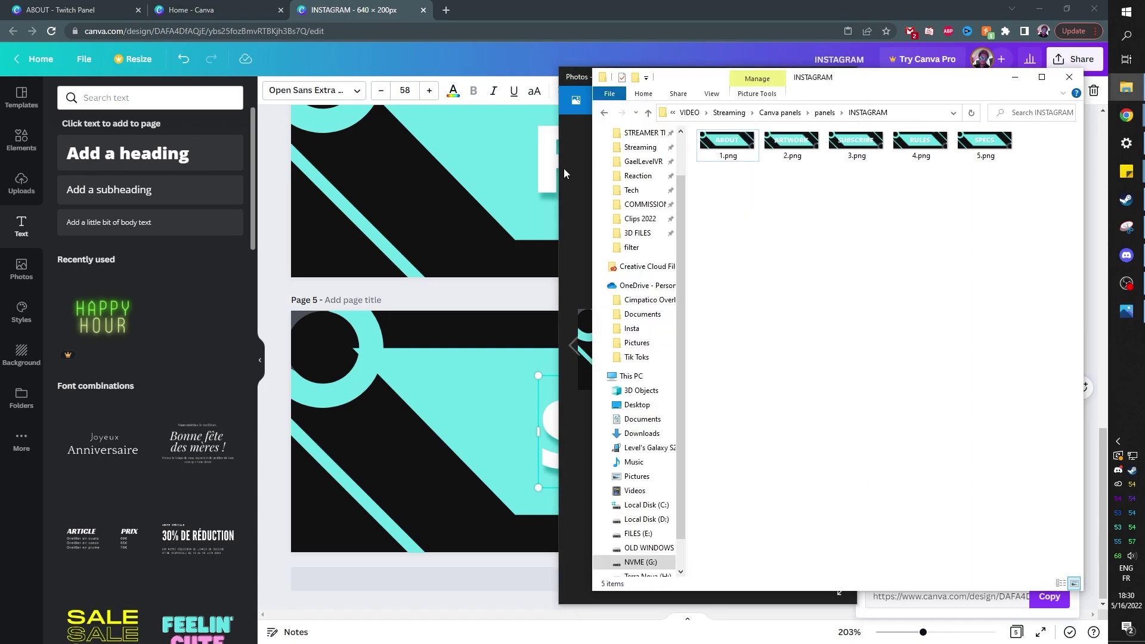
pyautogui.click(446, 11)
pyautogui.write('photopea.com')
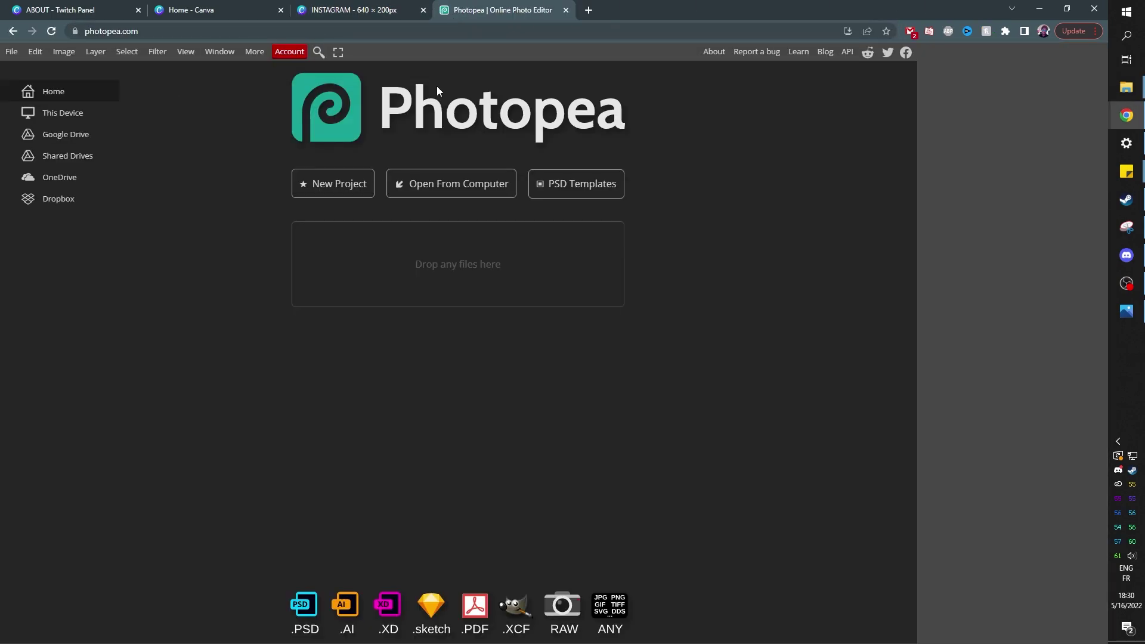
# - Create a new 640×200 Photopea document at 300 DPI
pyautogui.click(318, 184)
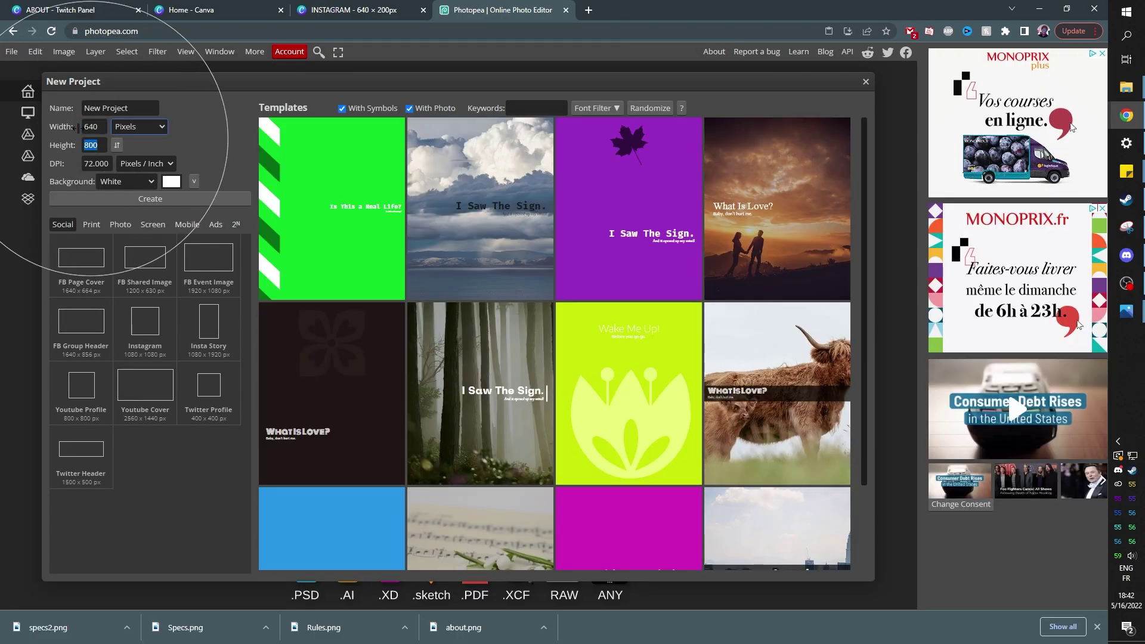
pyautogui.doubleClick(91, 145)
pyautogui.write('200')
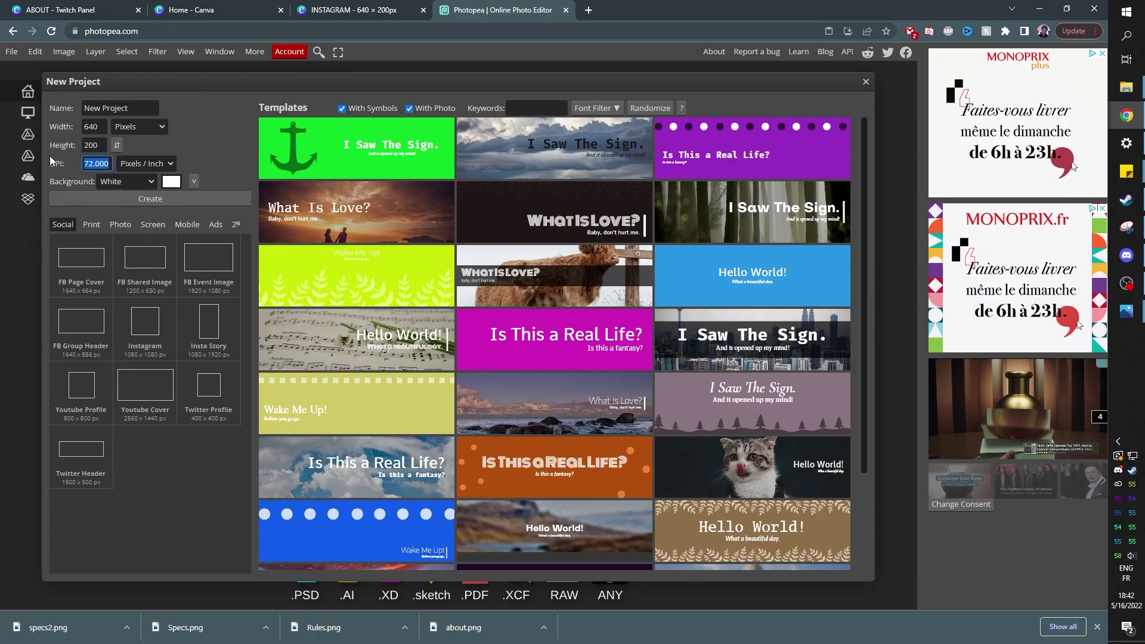
pyautogui.moveTo(57, 163); pyautogui.dragTo(53, 154)
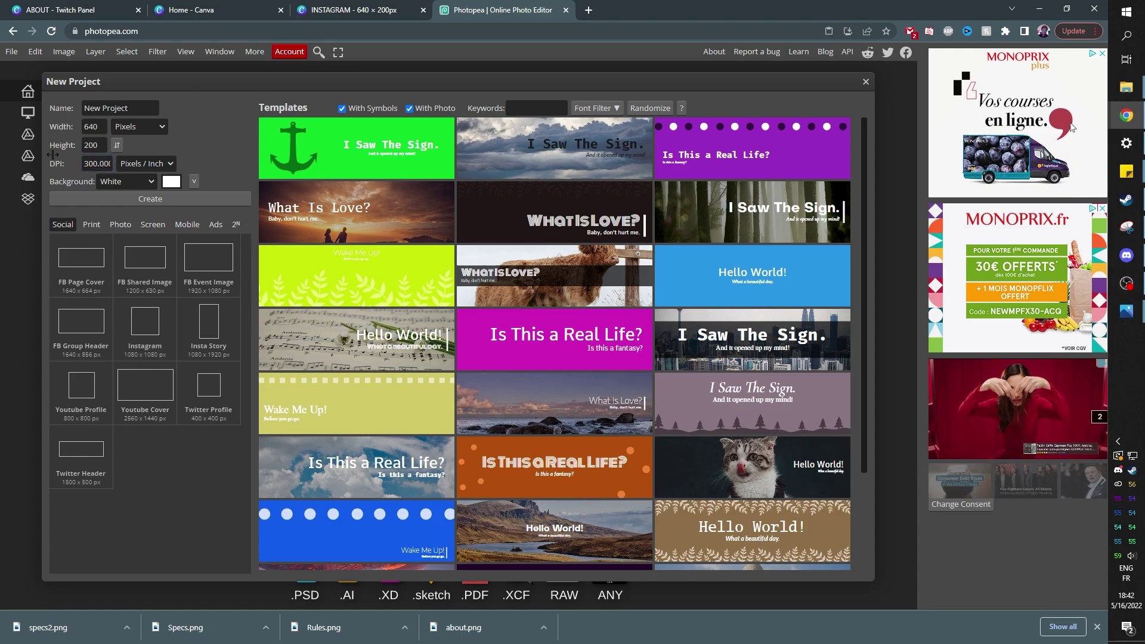
pyautogui.click(149, 198)
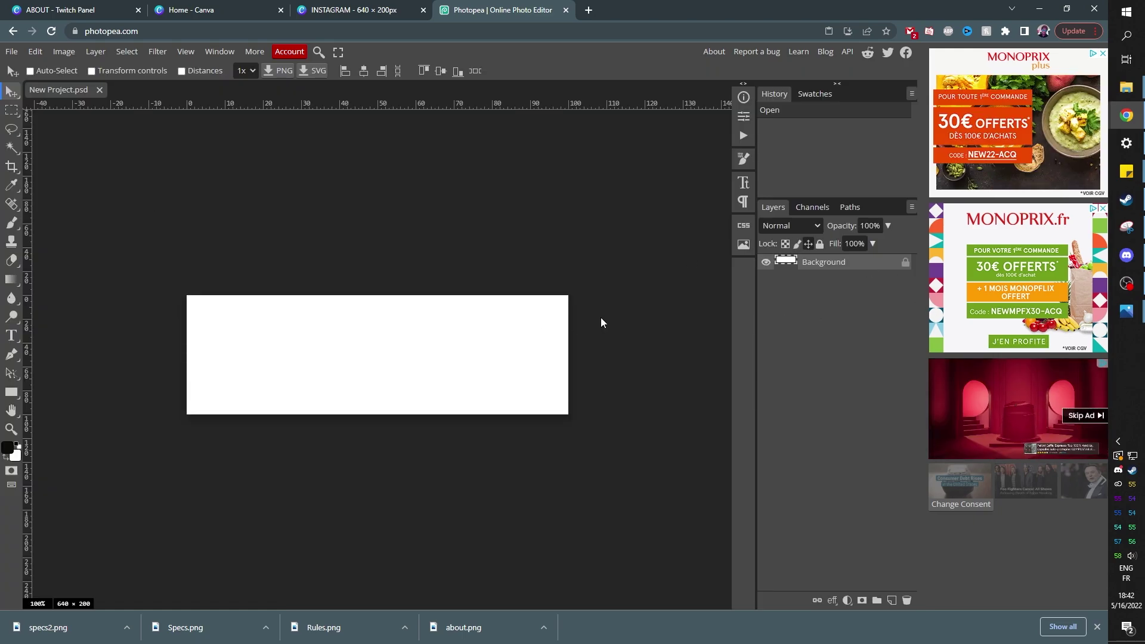
# - Draw a red rounded rectangle with a 30 px corner radius across the canvas
pyautogui.click(11, 394)
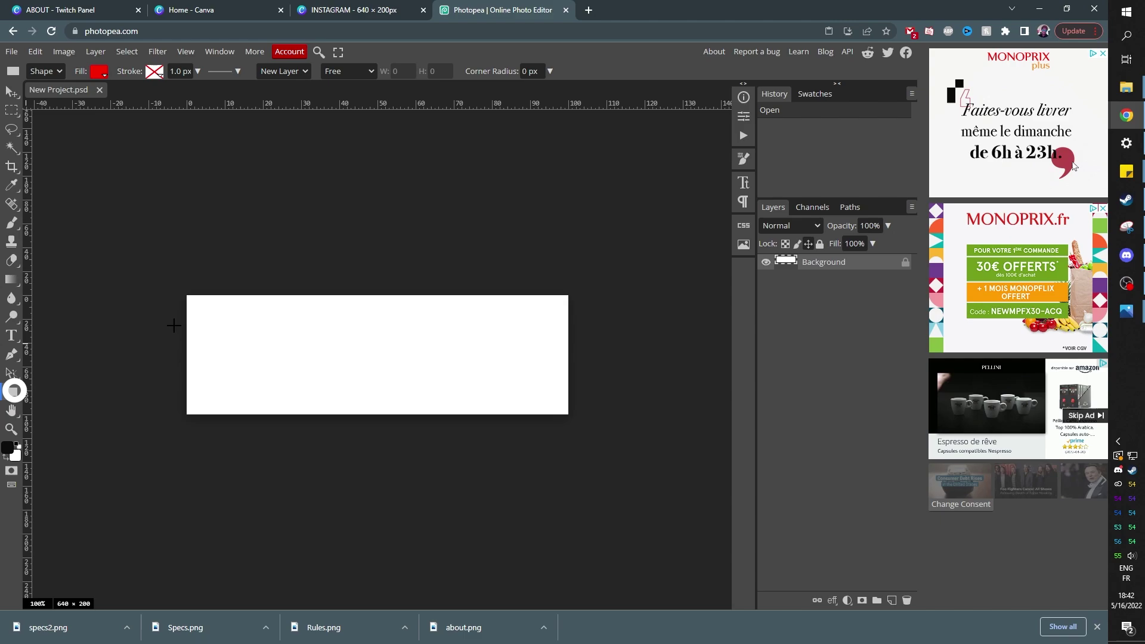
pyautogui.moveTo(196, 305); pyautogui.dragTo(561, 407)
pyautogui.hotkey('ctrl', 'z')
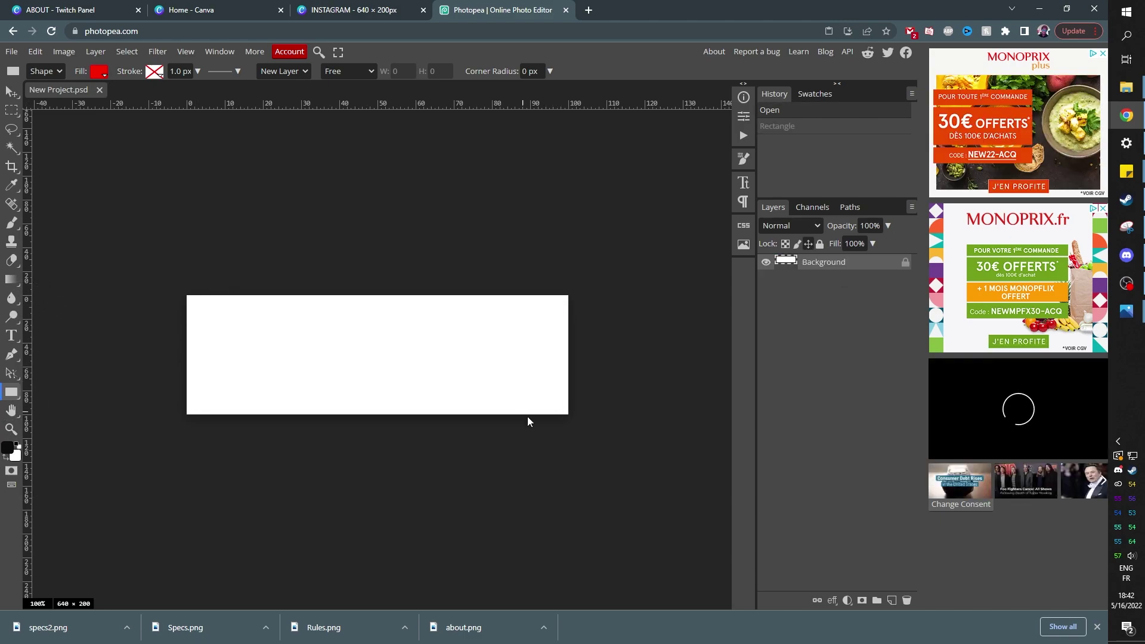
pyautogui.click(528, 70)
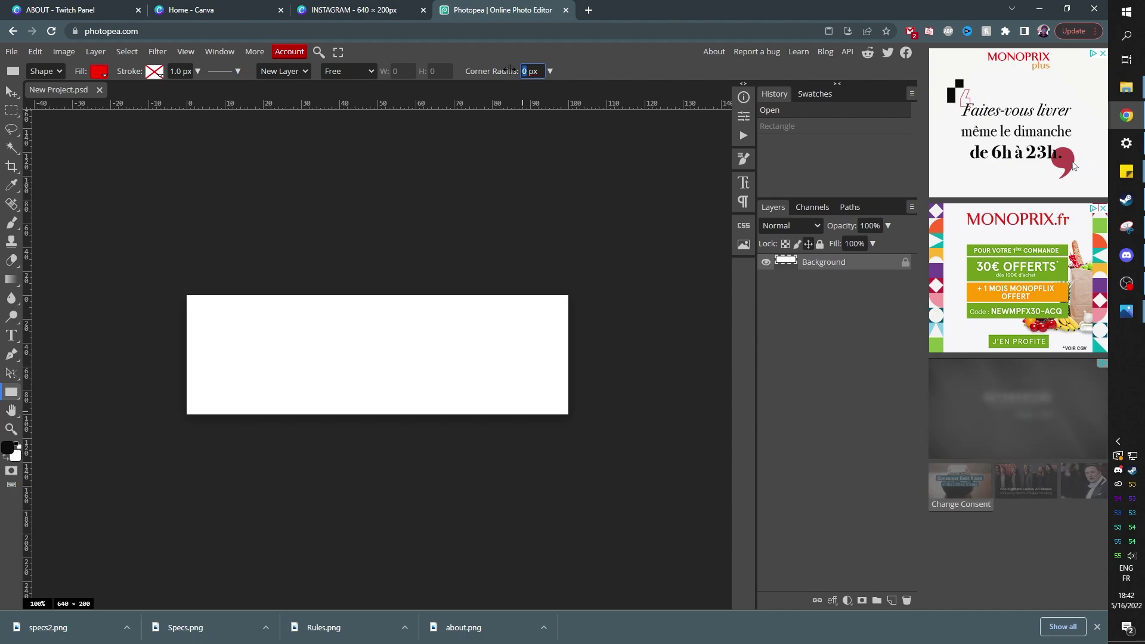
pyautogui.click(512, 70)
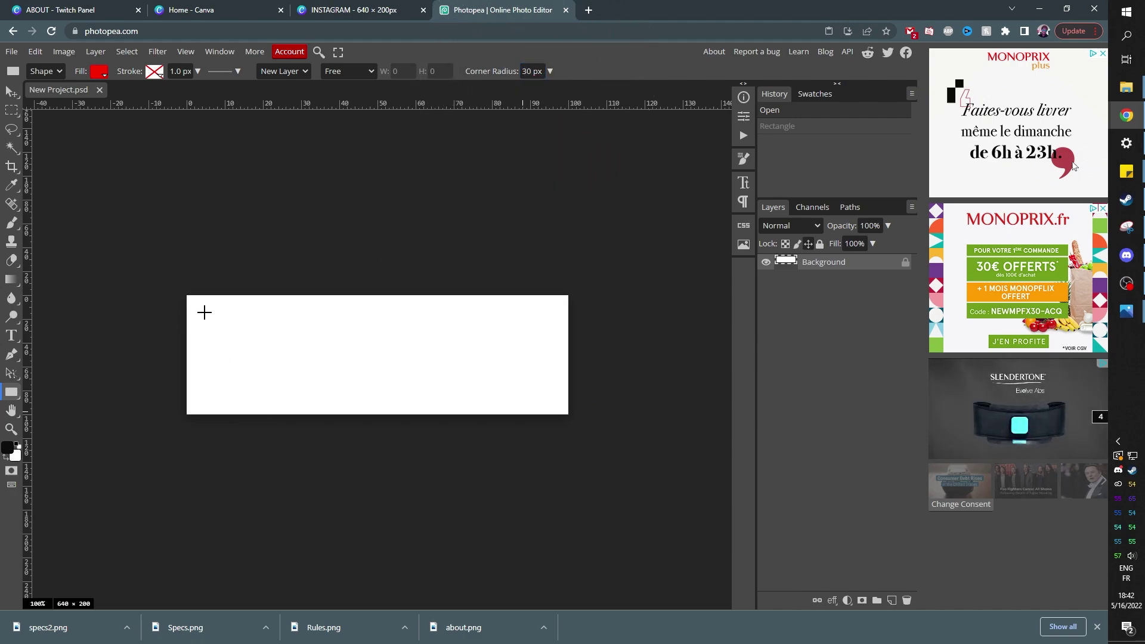
pyautogui.moveTo(205, 312); pyautogui.dragTo(561, 411)
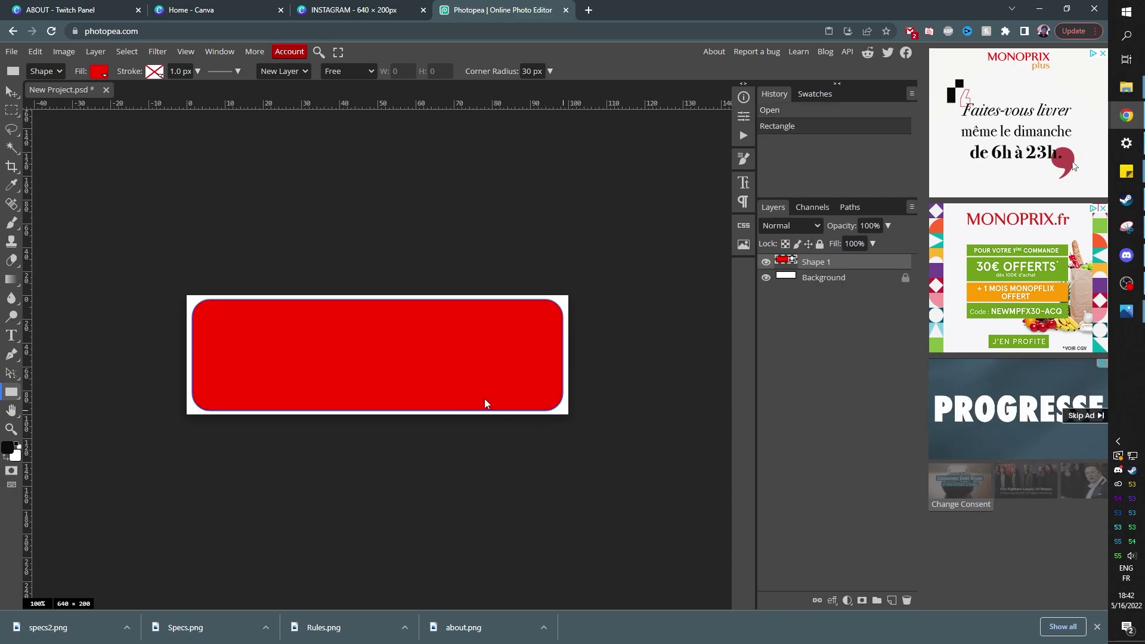
# - Skew the red box into a slanted parallelogram and widen its sides slightly
pyautogui.hotkey('ctrl', 't')
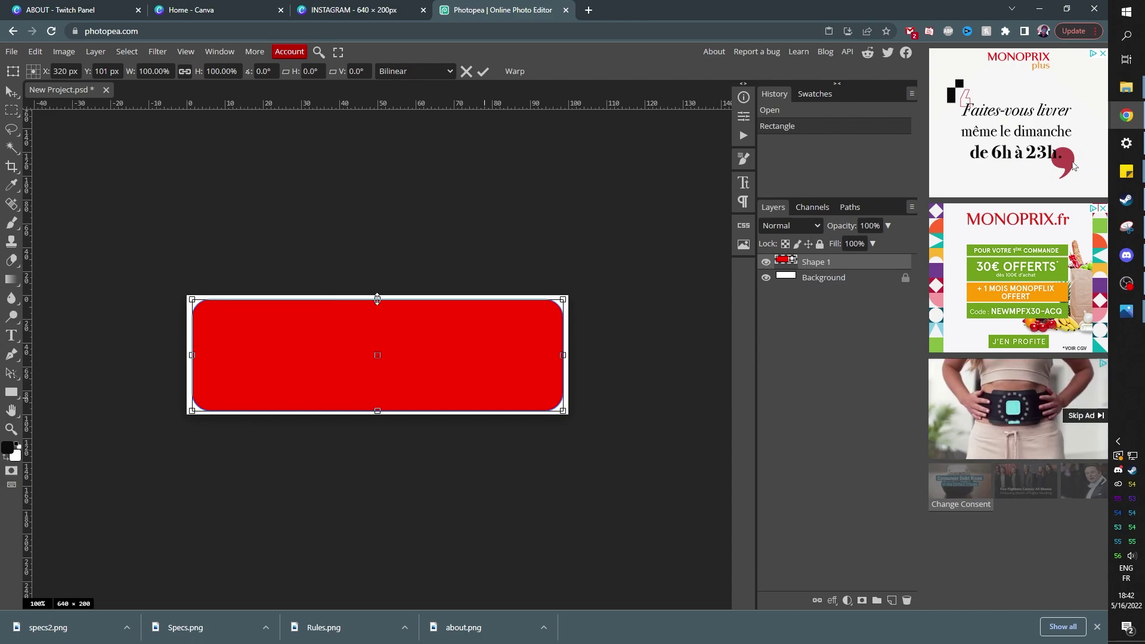
pyautogui.moveTo(377, 298); pyautogui.dragTo(347, 304)
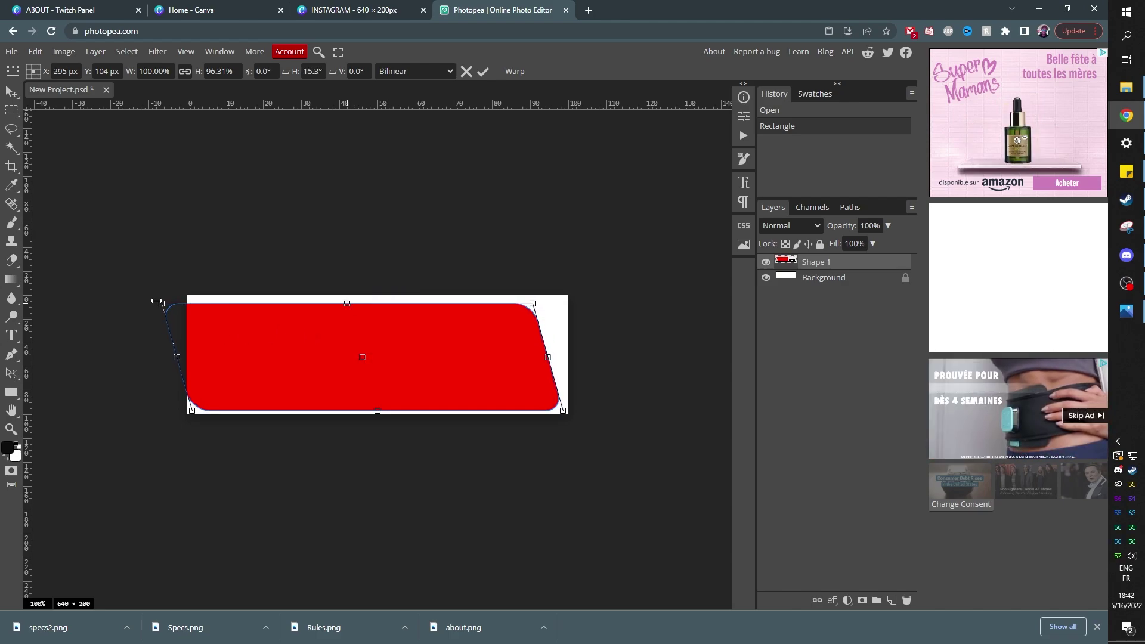
pyautogui.moveTo(177, 358); pyautogui.dragTo(197, 355)
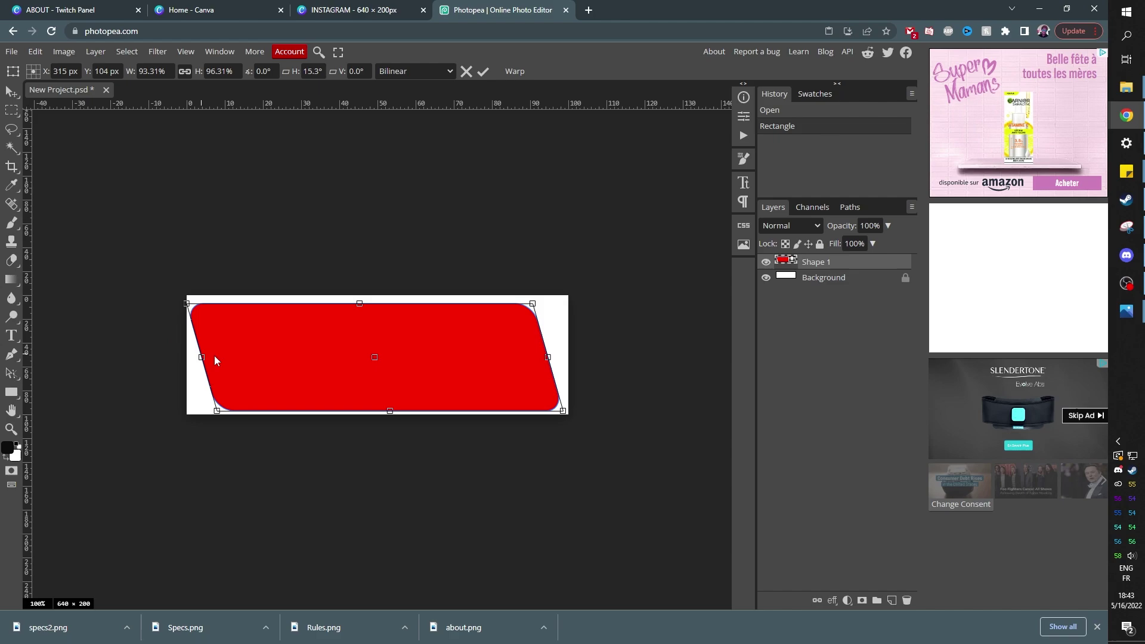
pyautogui.moveTo(547, 357); pyautogui.dragTo(556, 356)
pyautogui.press('Return')
# - Change the box's fill from red to near-black
pyautogui.doubleClick(781, 261)
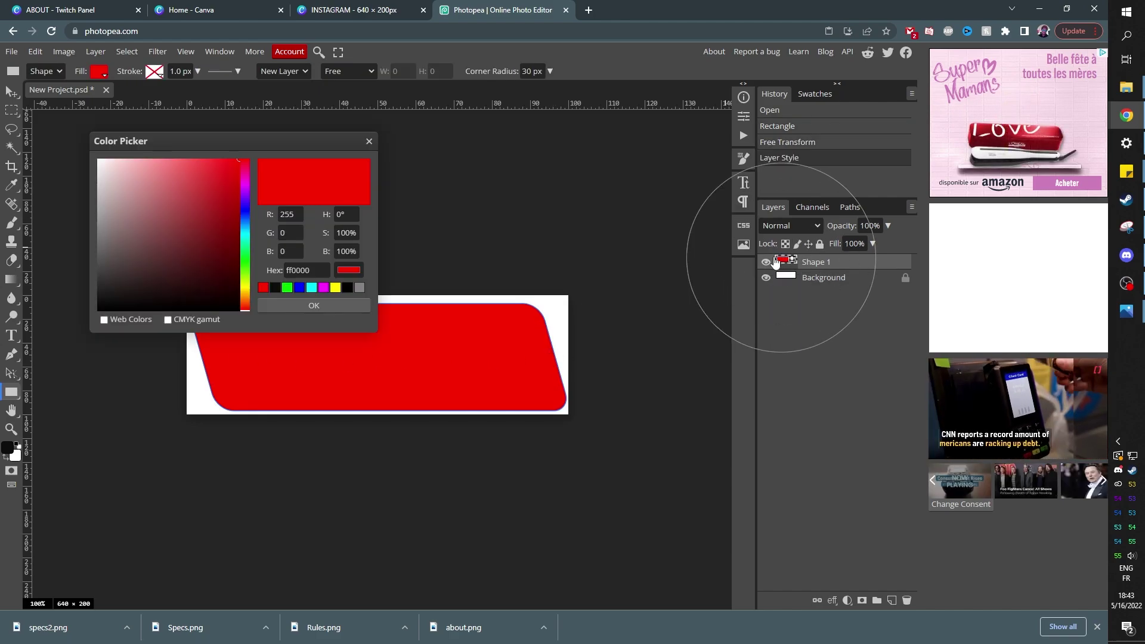
pyautogui.moveTo(191, 195); pyautogui.dragTo(94, 300)
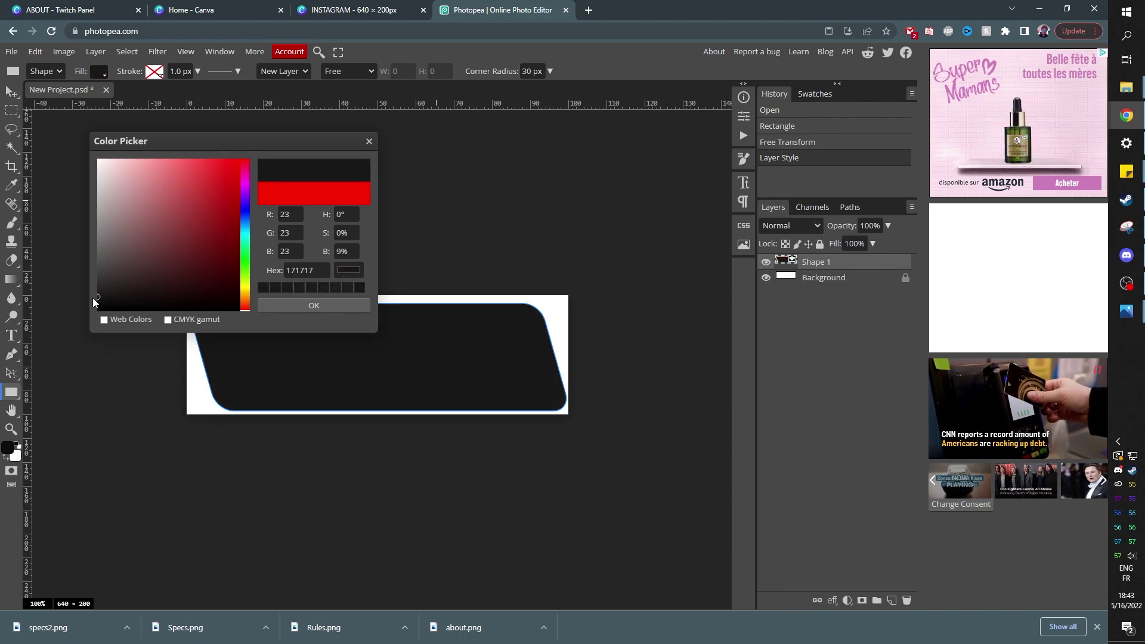
pyautogui.click(310, 306)
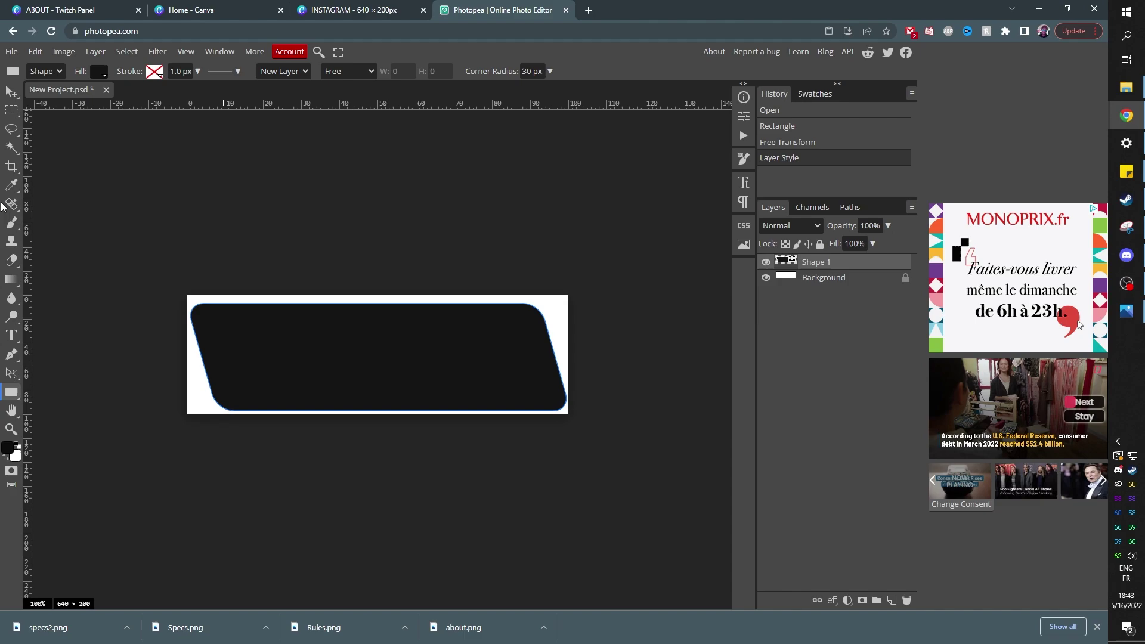
# - Draw a dark #1d1d1d circle at the box's left end
pyautogui.click(10, 394)
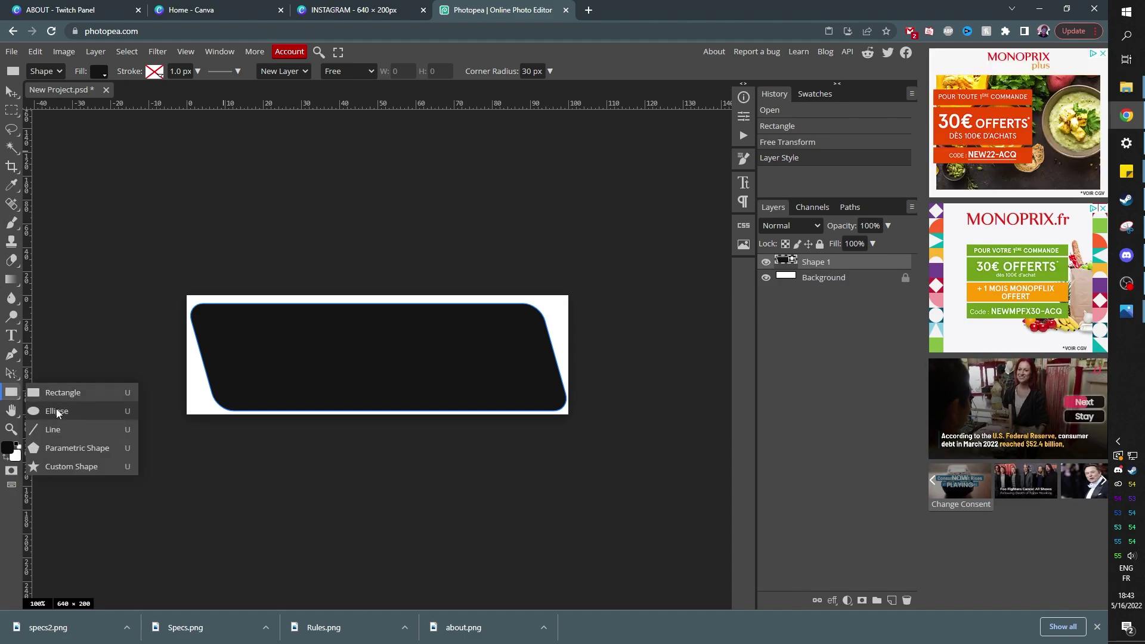
pyautogui.click(57, 412)
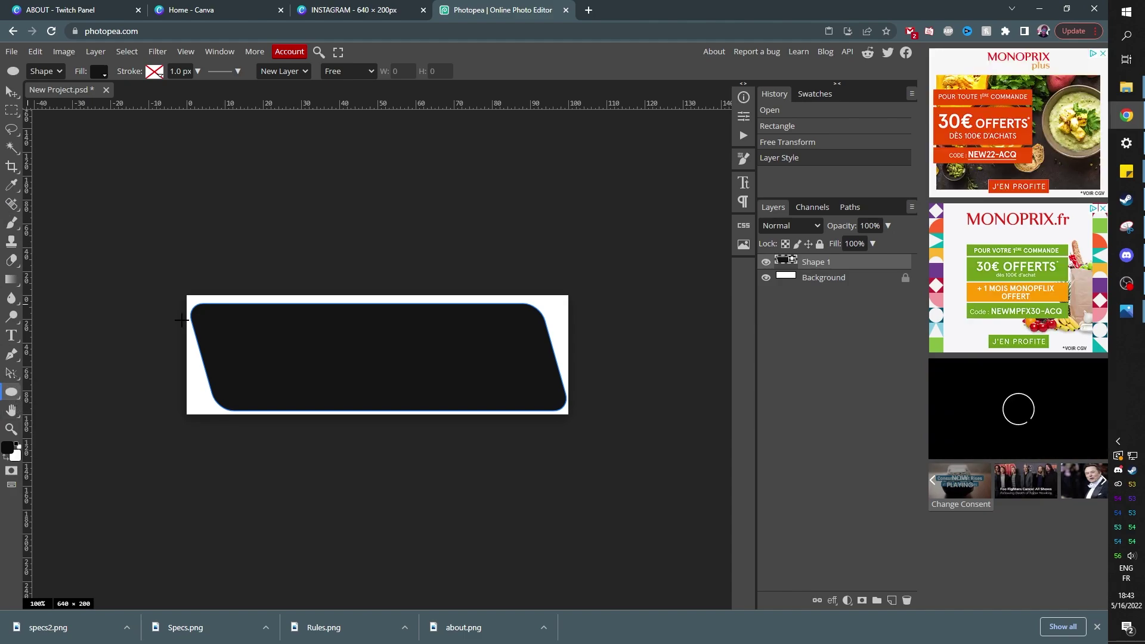
pyautogui.moveTo(182, 320); pyautogui.dragTo(294, 400)
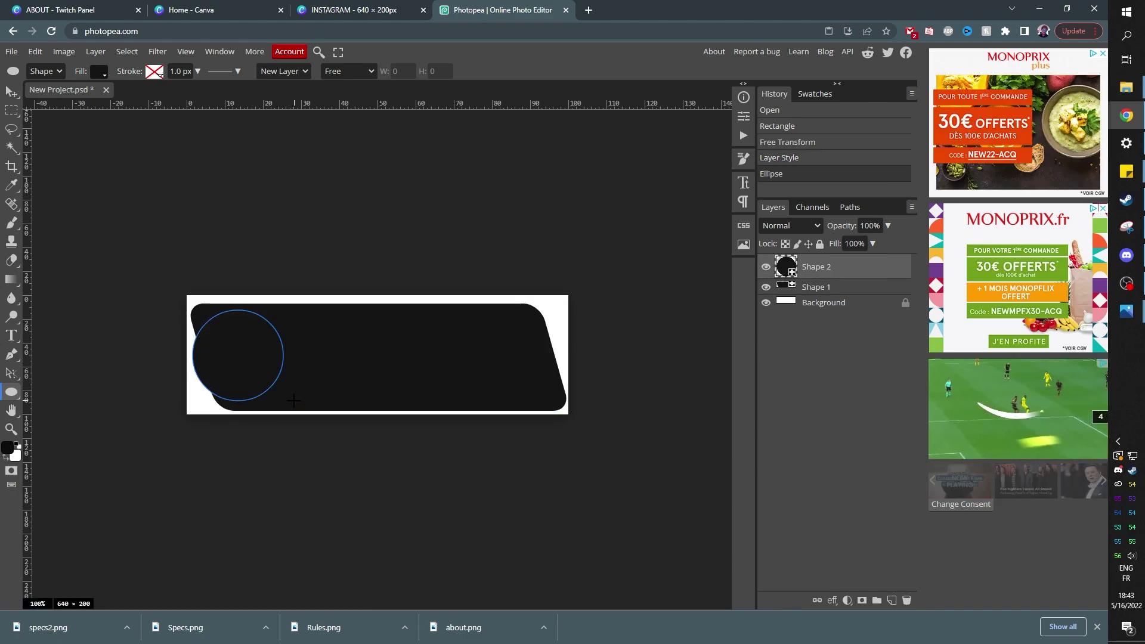
pyautogui.click(9, 447)
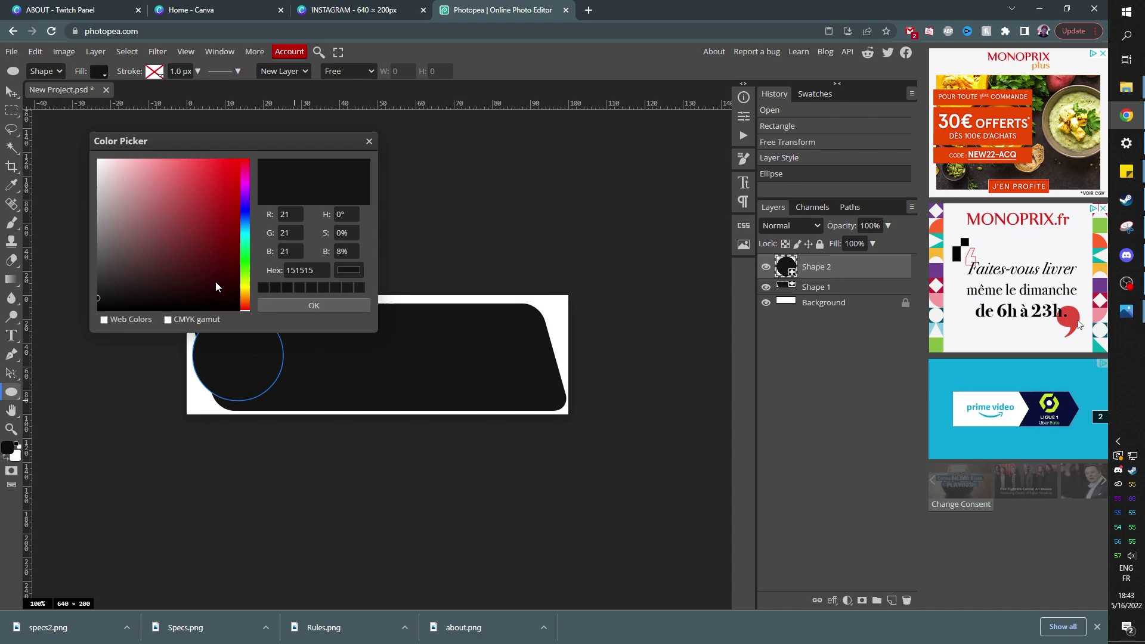
pyautogui.click(345, 305)
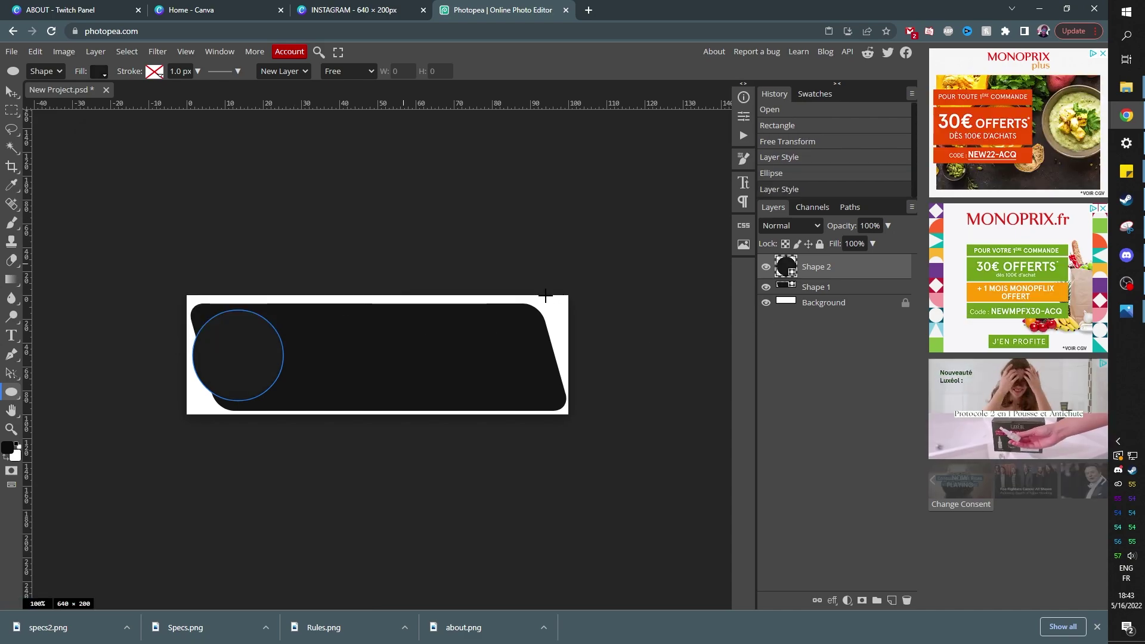
# - Draw an extra ellipse on the box, then undo it
pyautogui.rightClick(11, 391)
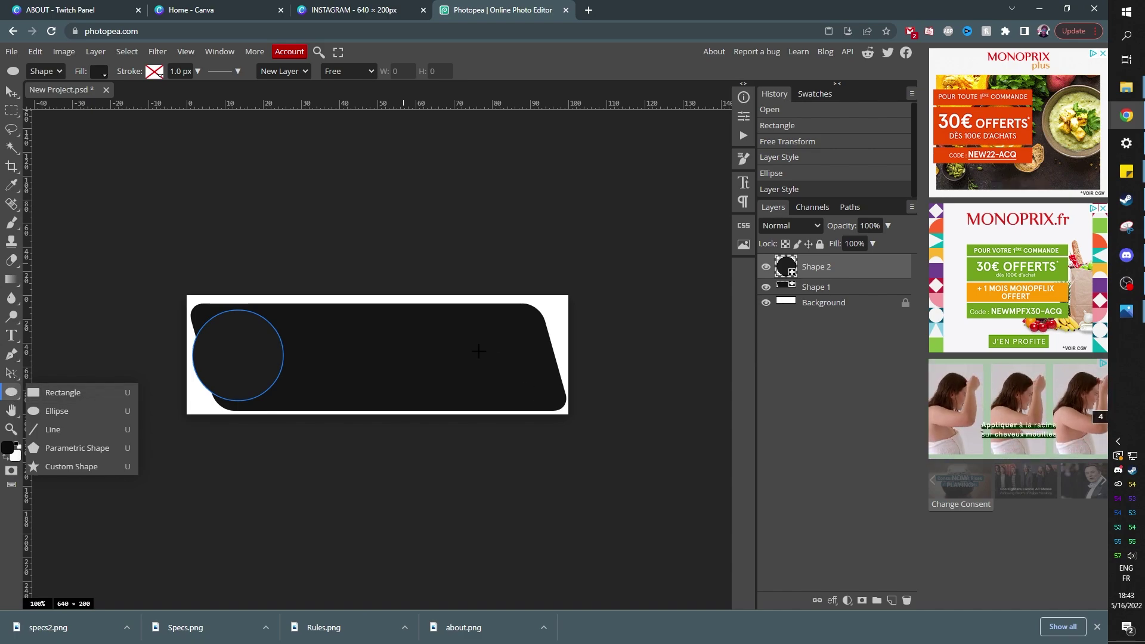
pyautogui.moveTo(469, 352); pyautogui.dragTo(477, 455)
pyautogui.hotkey('ctrl', 'z')
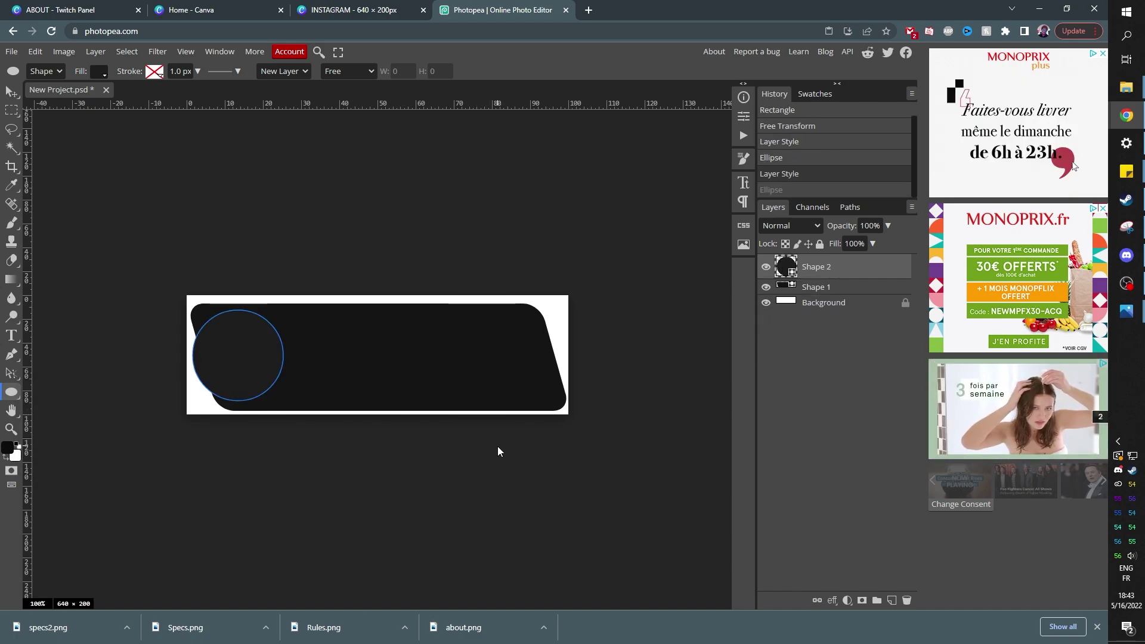
# - Draw a tall thin rounded bar and rotate it about -16° onto the box's right edge
pyautogui.rightClick(11, 392)
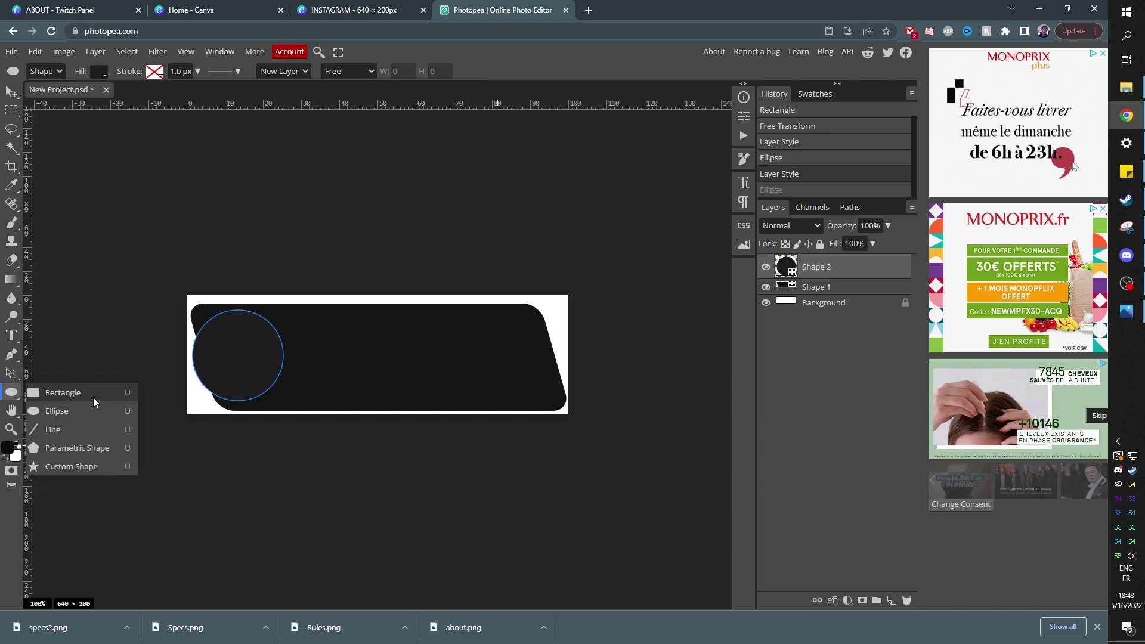
pyautogui.click(70, 394)
pyautogui.moveTo(416, 287); pyautogui.dragTo(424, 479)
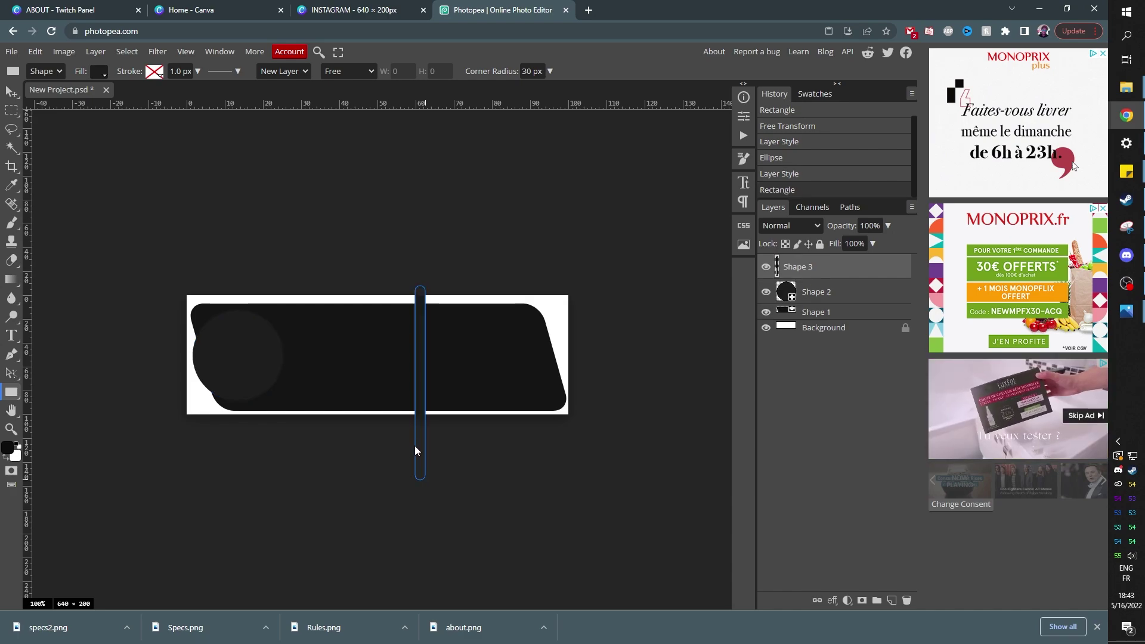
pyautogui.hotkey('ctrl', 't')
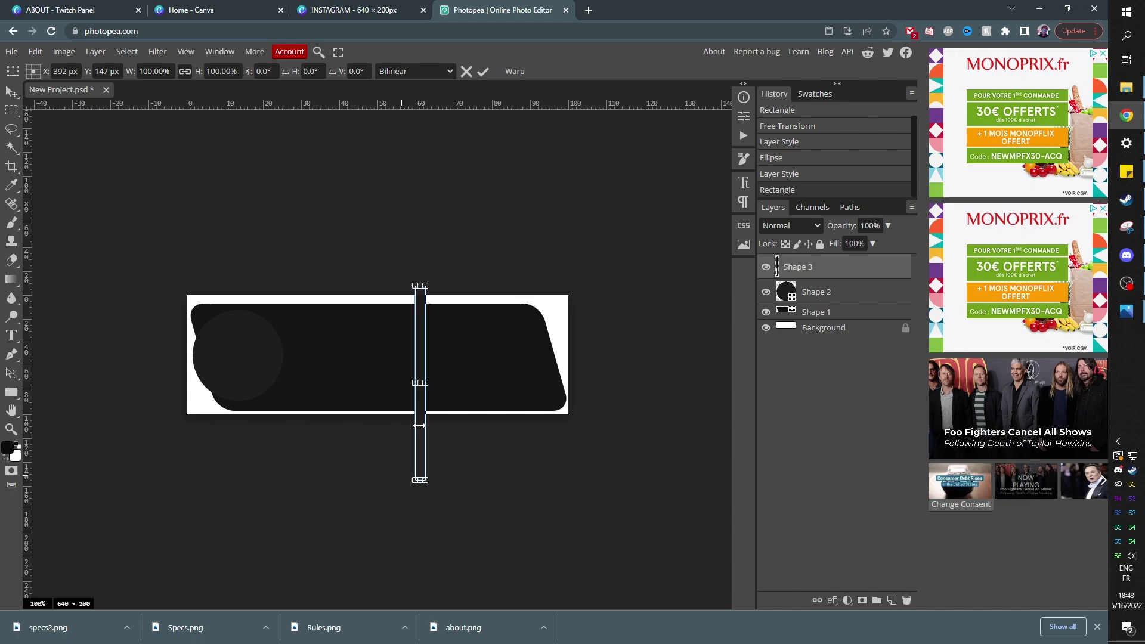
pyautogui.moveTo(422, 429); pyautogui.dragTo(554, 404)
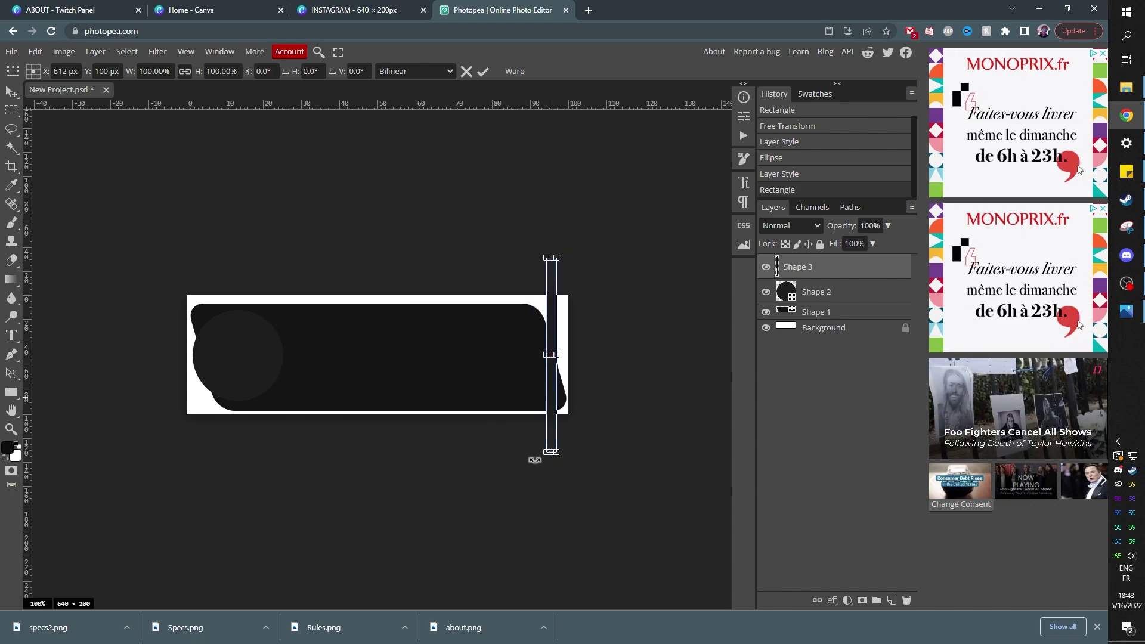
pyautogui.moveTo(535, 459); pyautogui.dragTo(574, 466)
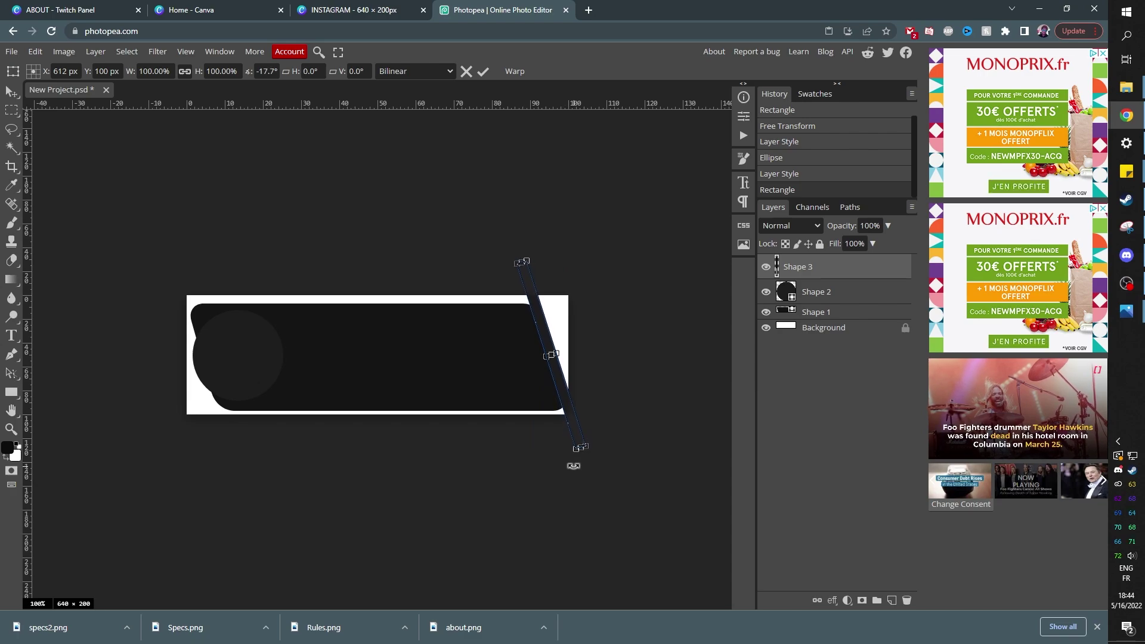
pyautogui.moveTo(567, 396); pyautogui.dragTo(566, 392)
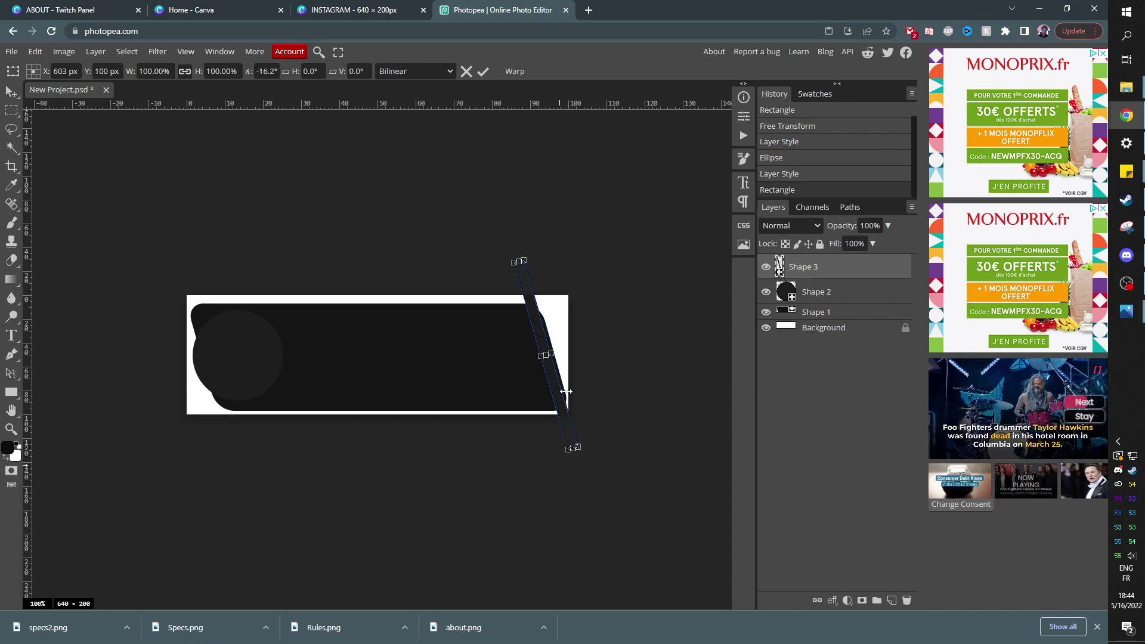
pyautogui.press('Return')
# - Fill the bar, Shape 3, with mint green #0dfacb
pyautogui.doubleClick(779, 265)
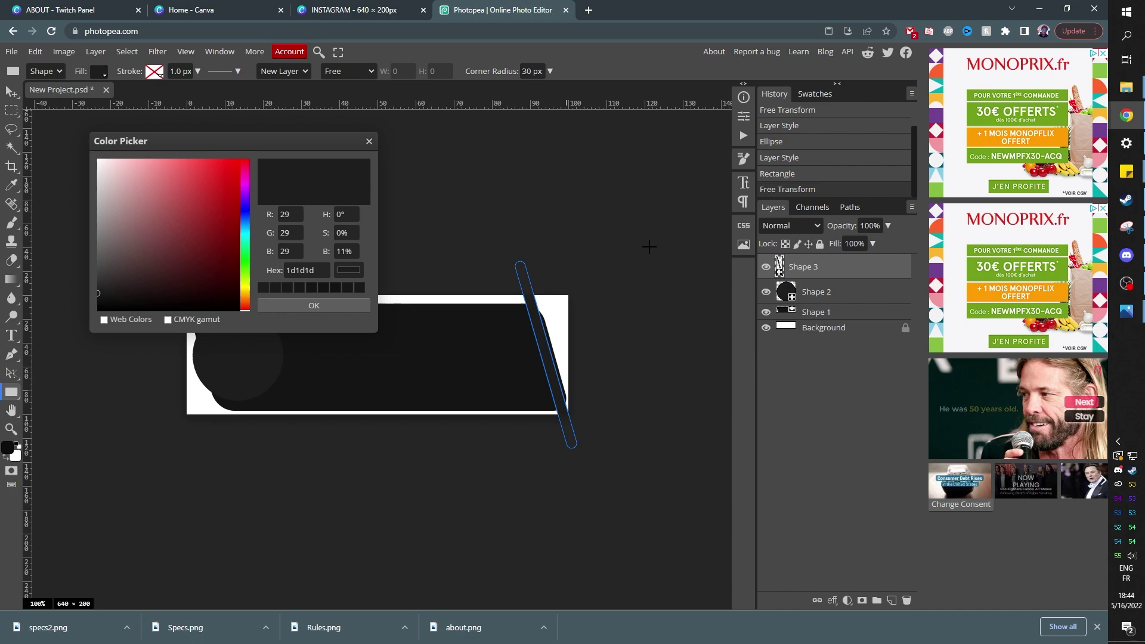
pyautogui.click(245, 242)
pyautogui.click(232, 161)
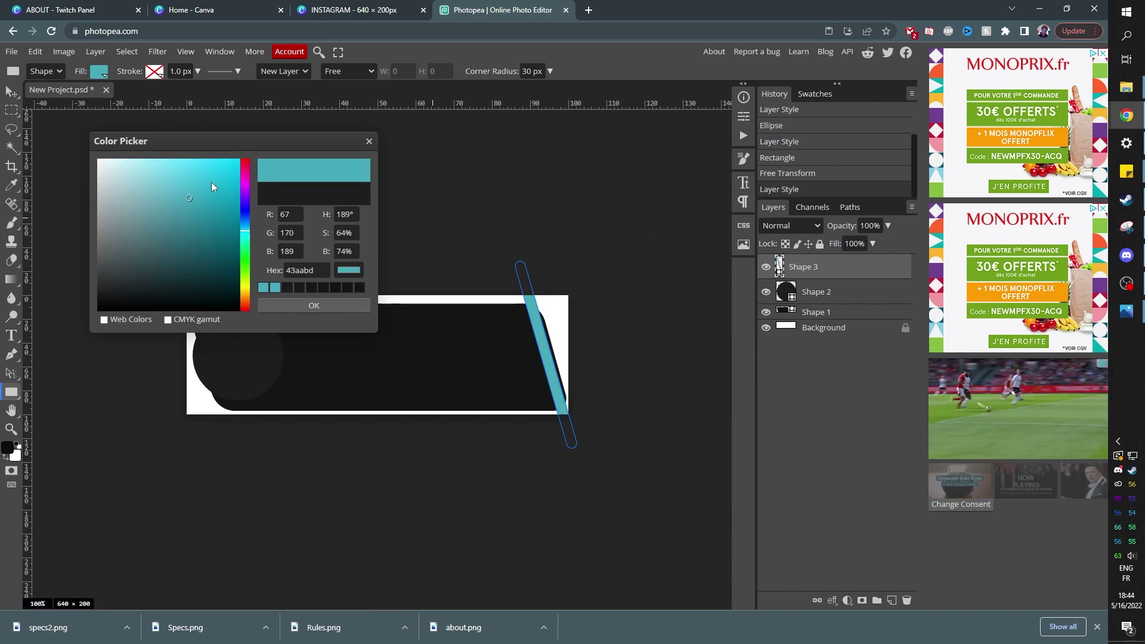
pyautogui.moveTo(245, 243); pyautogui.dragTo(245, 241)
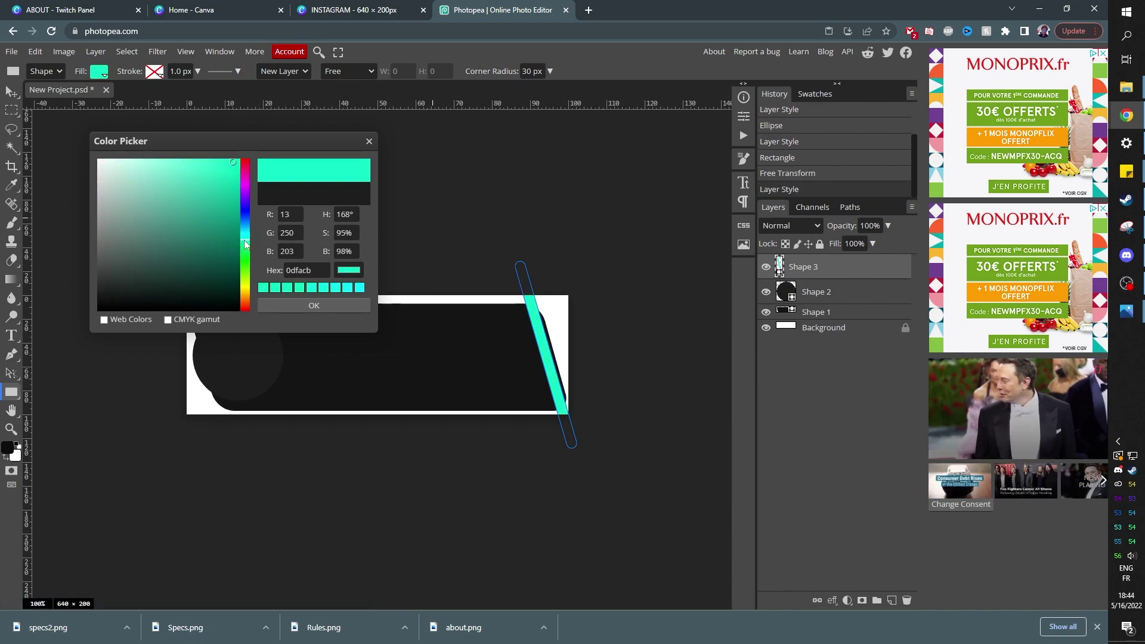
pyautogui.click(276, 303)
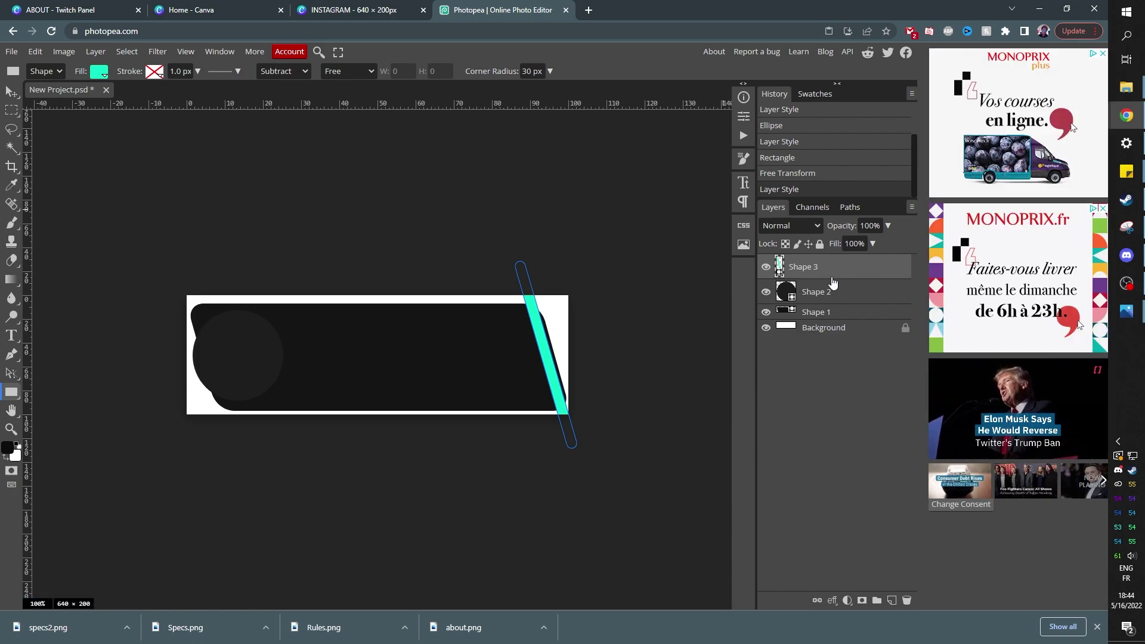
# - Move Shape 3 just above Shape 1 and clip the mint stripe to the dark box
pyautogui.moveTo(835, 279); pyautogui.dragTo(836, 303)
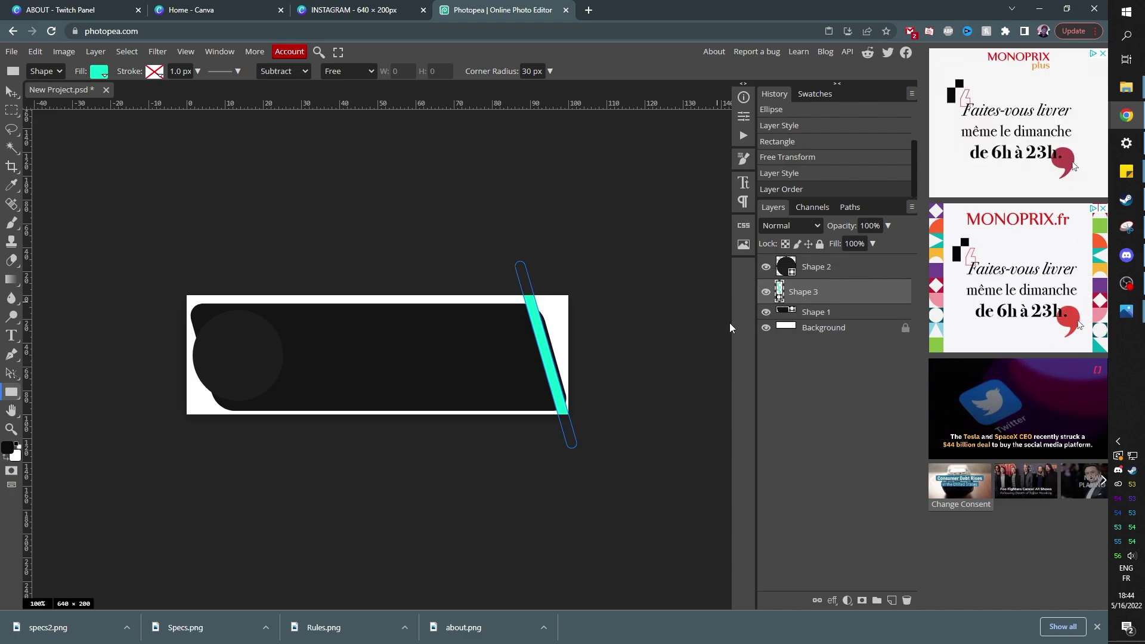
pyautogui.keyDown('alt'); pyautogui.click(835, 306); pyautogui.keyUp('alt')
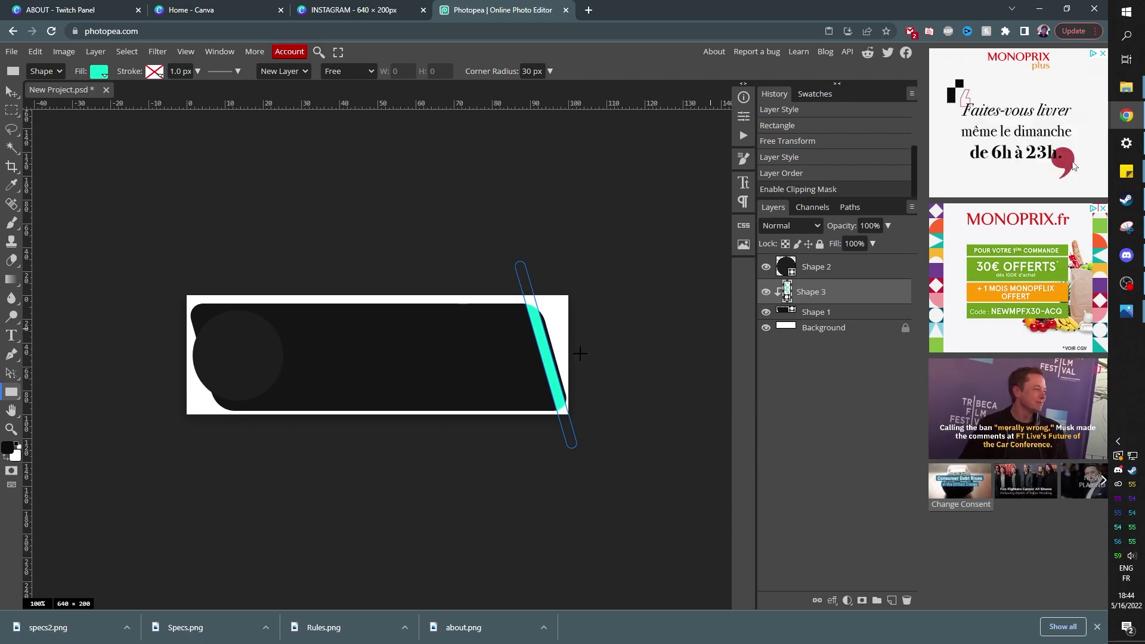
pyautogui.click(847, 328)
pyautogui.click(835, 292)
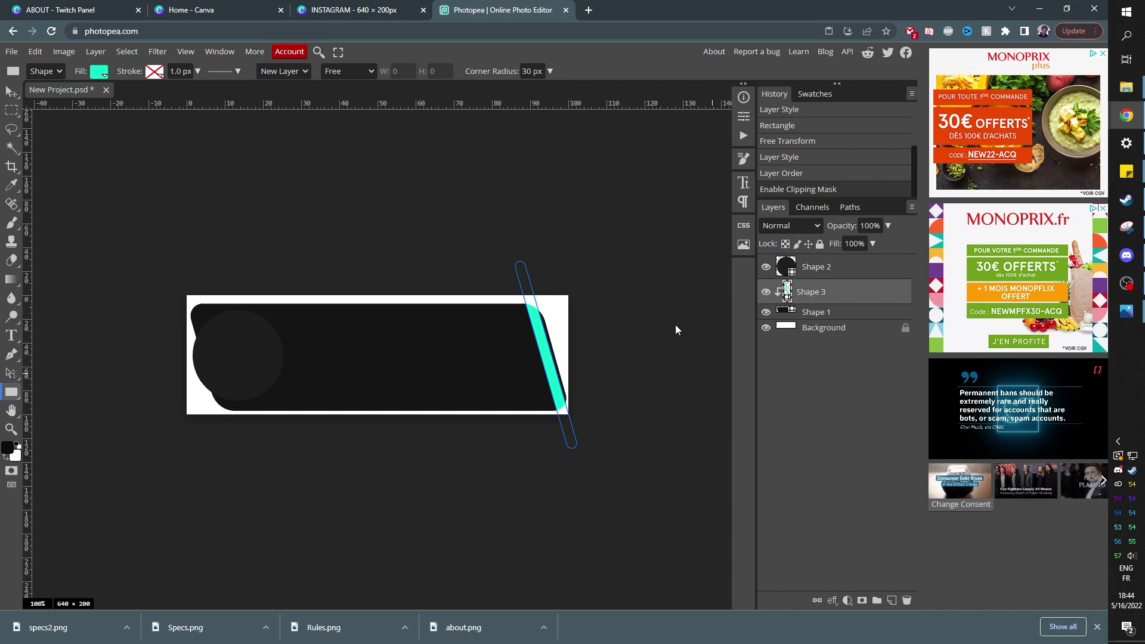
# - Nudge the stripe into place, then duplicate it onto the box's left edge
pyautogui.press('v')
pyautogui.moveTo(533, 351)
pyautogui.mouseDown()
pyautogui.moveTo(516, 351)
pyautogui.moveTo(519, 421)
pyautogui.moveTo(527, 352)
pyautogui.mouseUp()
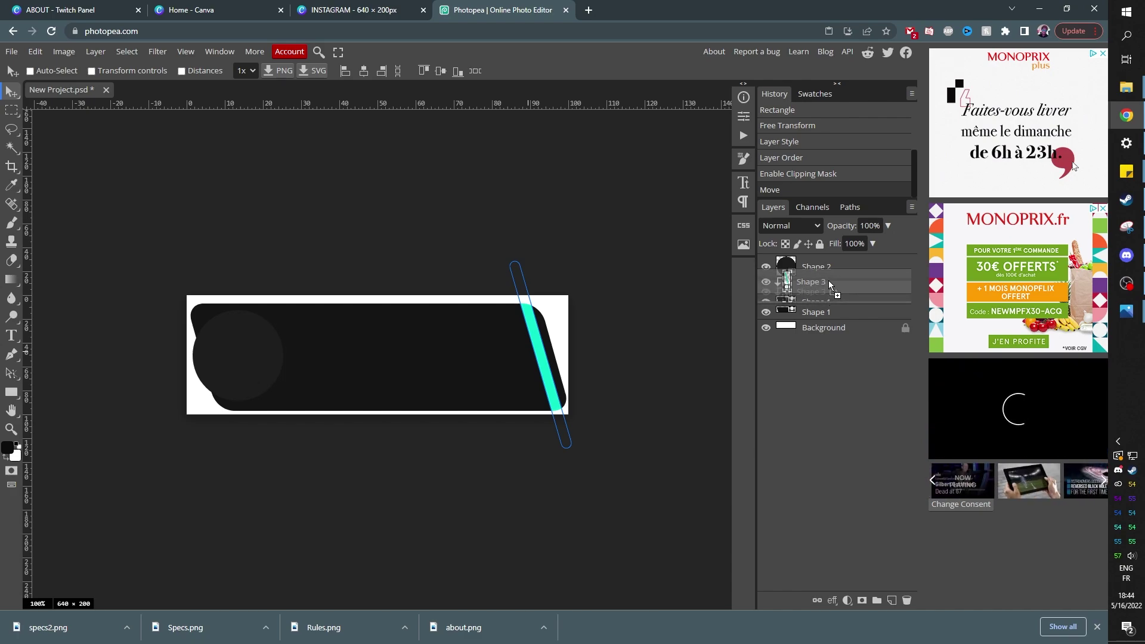
pyautogui.hotkey('ctrl', 'j')
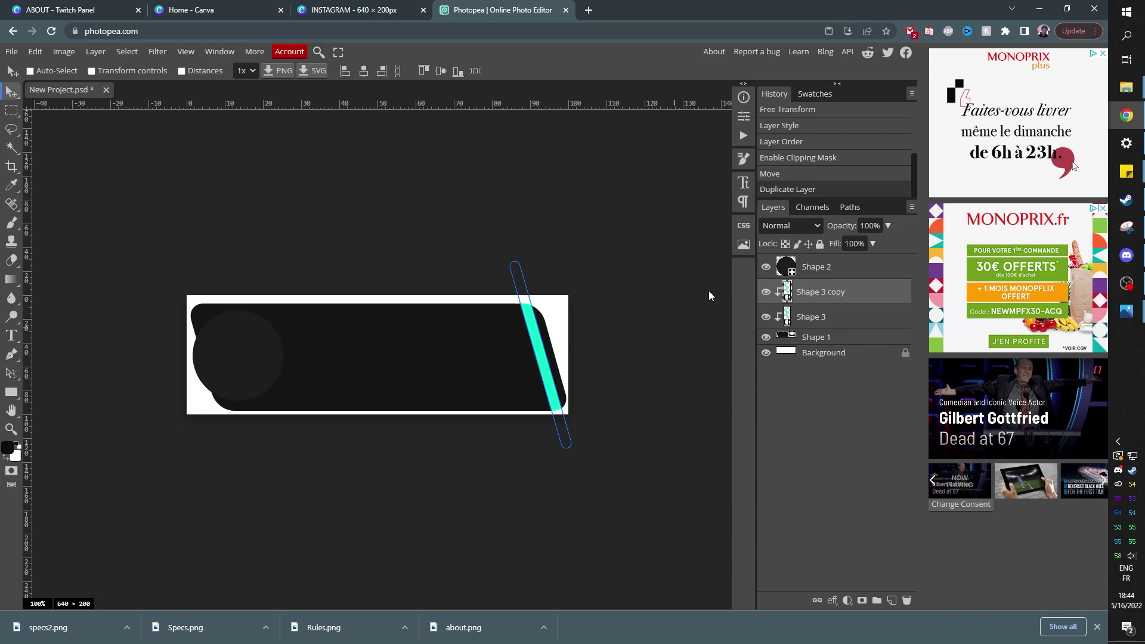
pyautogui.moveTo(538, 352); pyautogui.dragTo(213, 352)
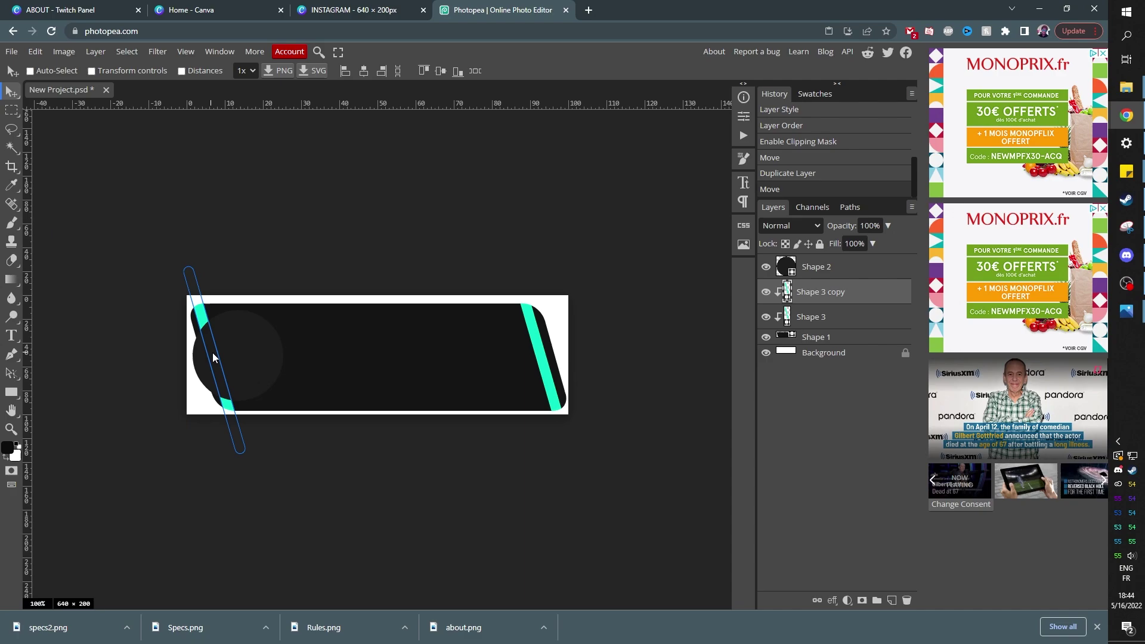
# - Give the right mint stripe a mint Outer Glow of 12 px at about 20% opacity
pyautogui.click(821, 317)
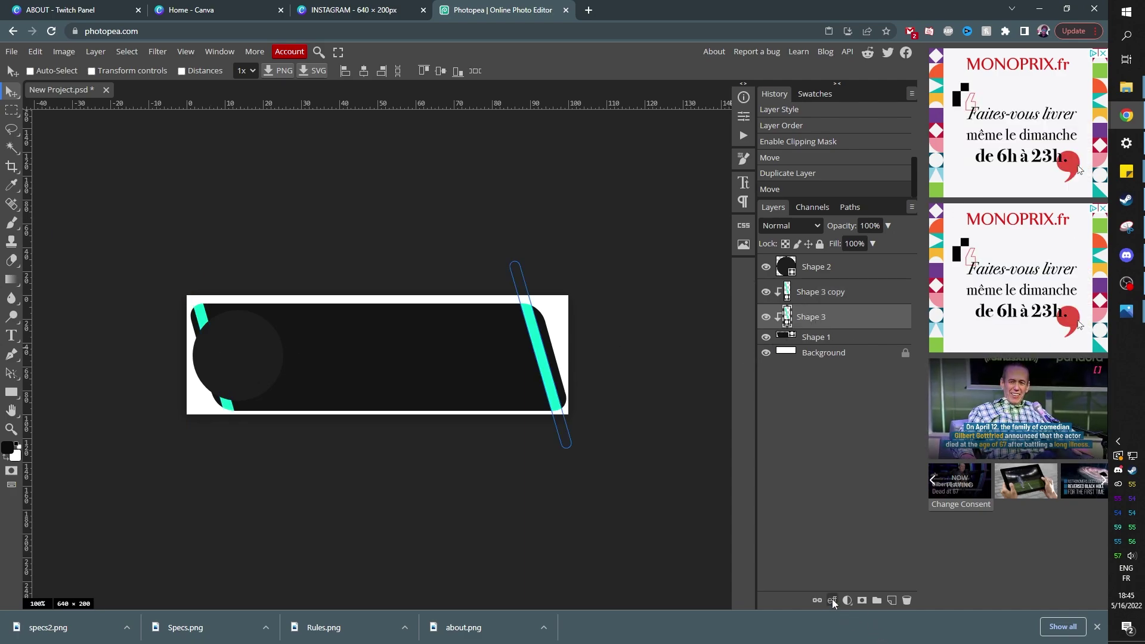
pyautogui.click(832, 600)
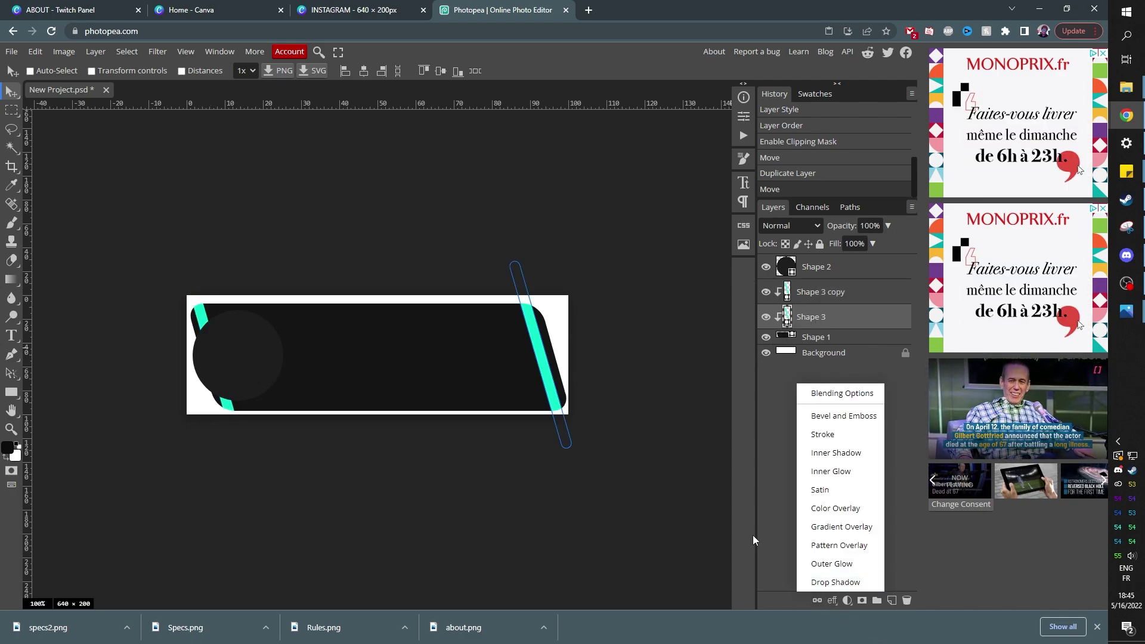
pyautogui.click(837, 565)
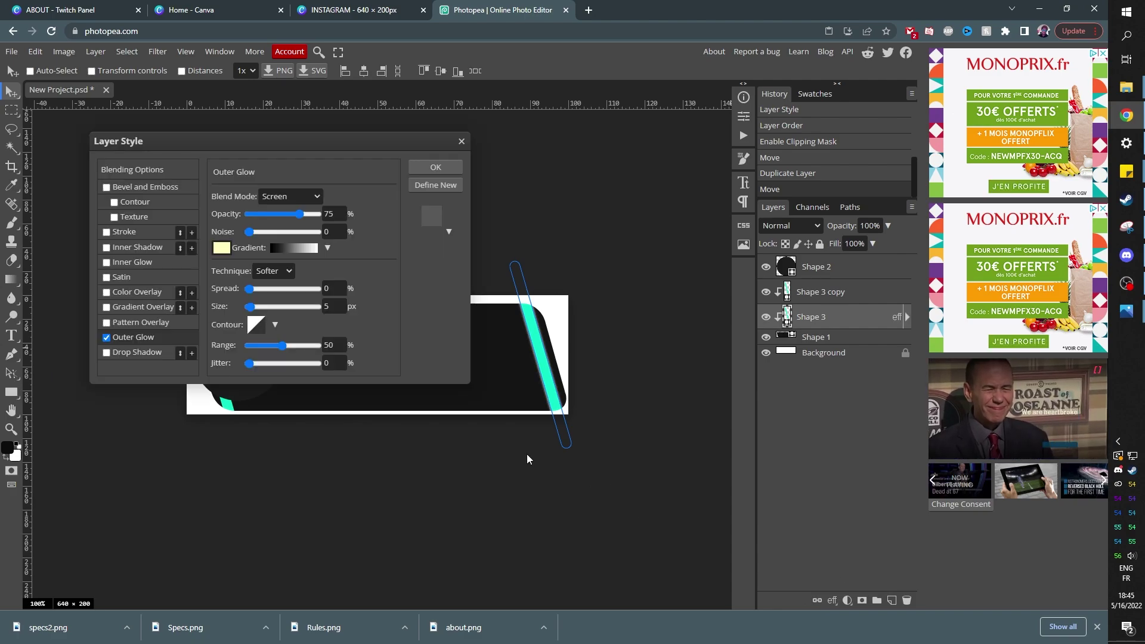
pyautogui.click(222, 248)
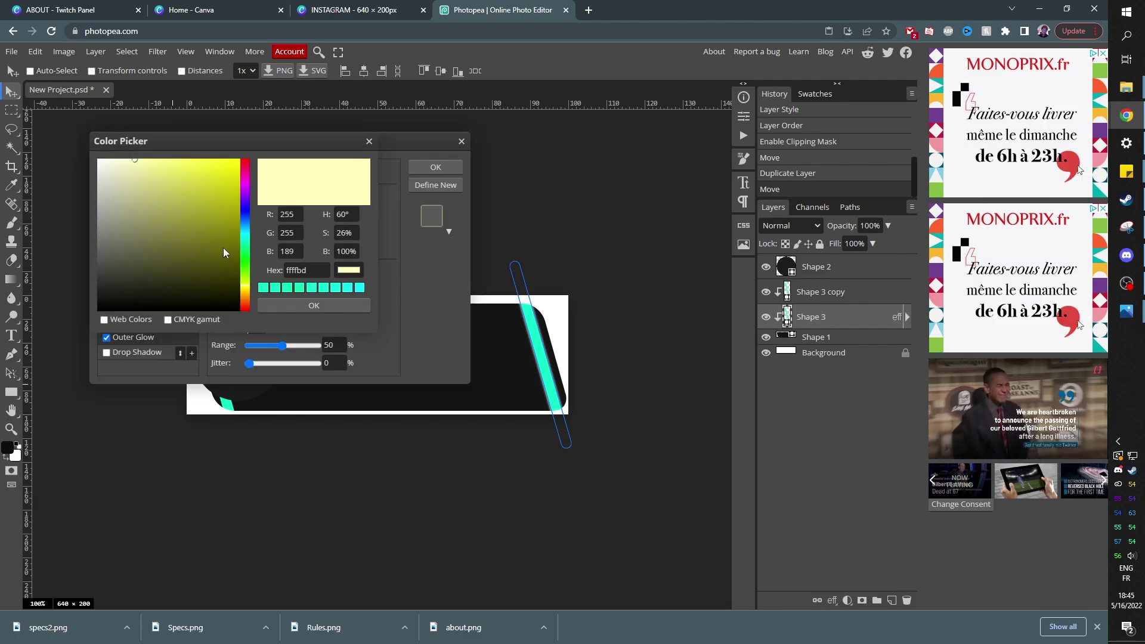
pyautogui.click(531, 325)
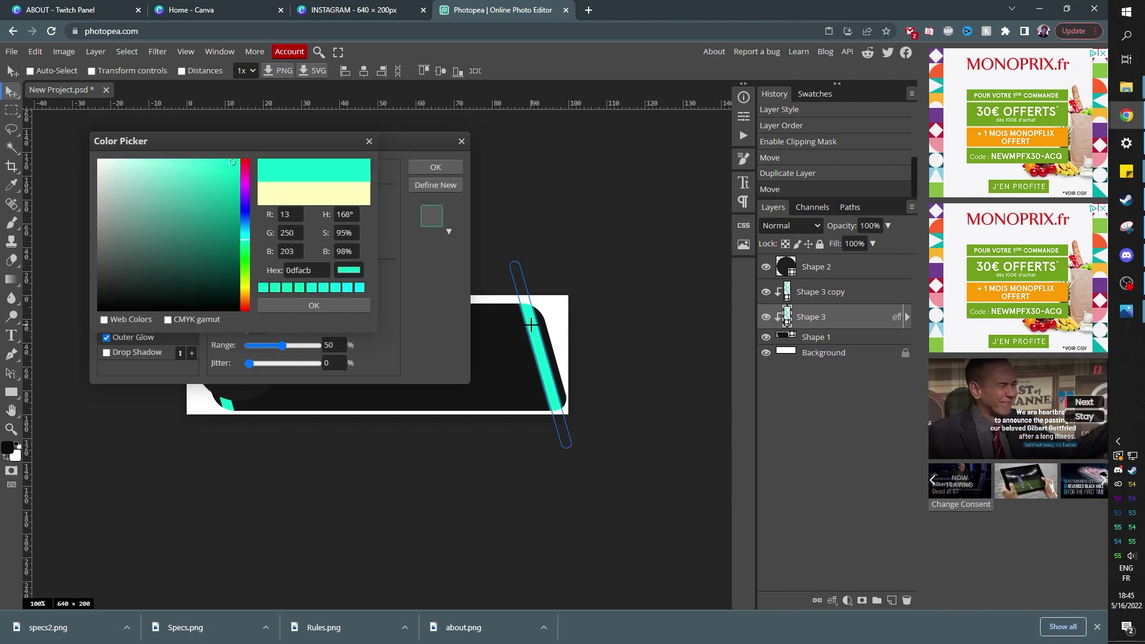
pyautogui.click(319, 305)
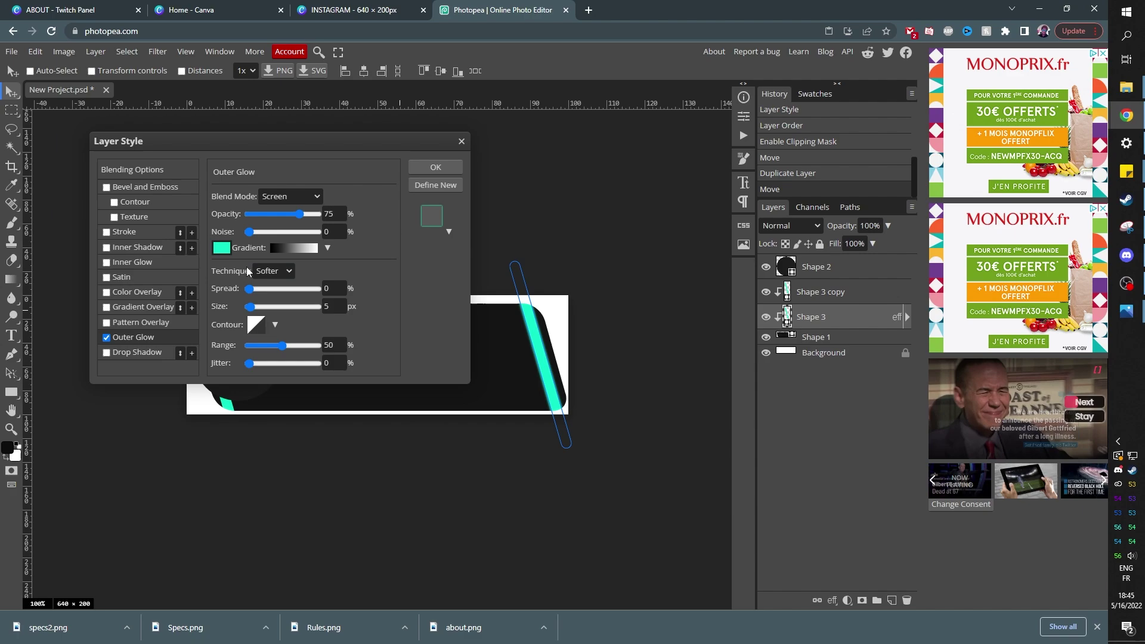
pyautogui.moveTo(251, 311); pyautogui.dragTo(254, 311)
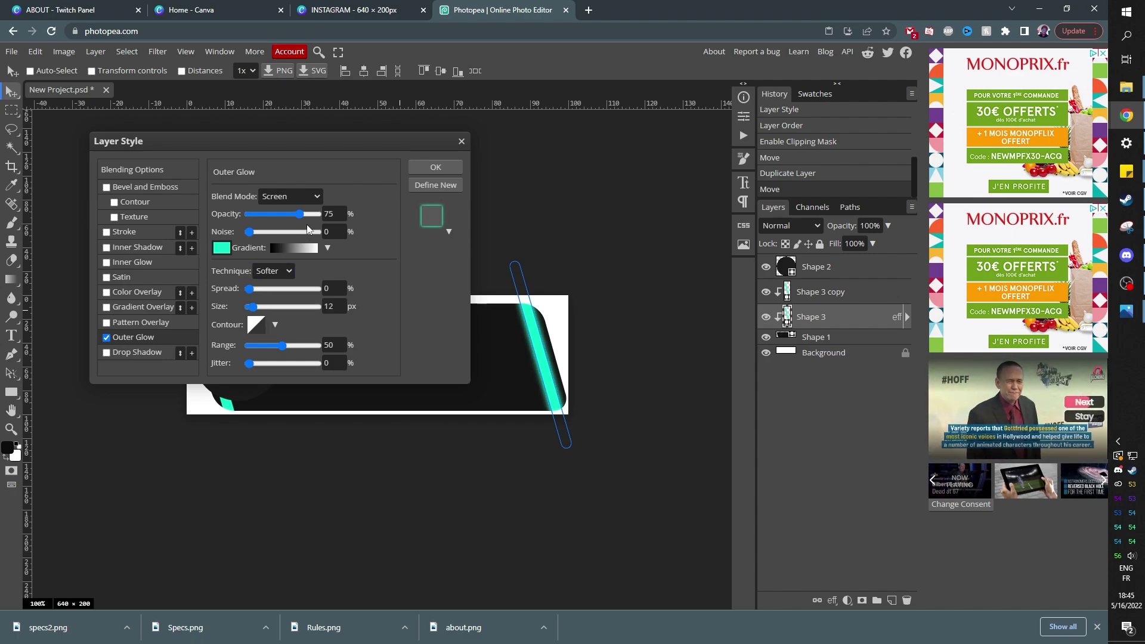
pyautogui.moveTo(300, 214); pyautogui.dragTo(260, 222)
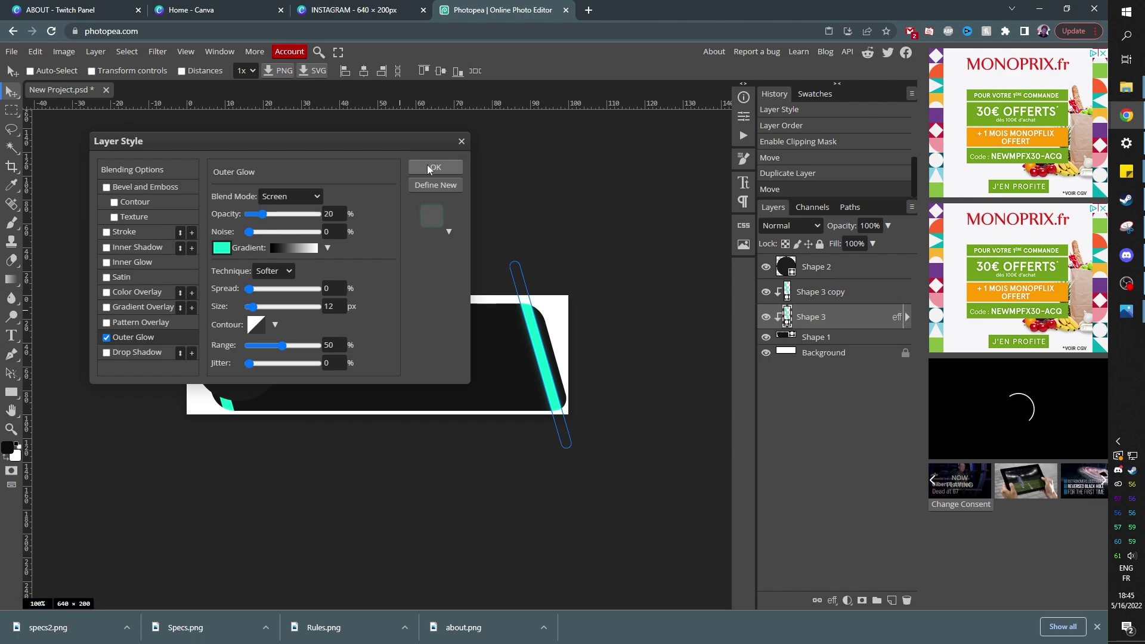
pyautogui.click(434, 167)
# - Copy the same Outer Glow onto the left stripe and the circle, Shape 2
pyautogui.click(906, 317)
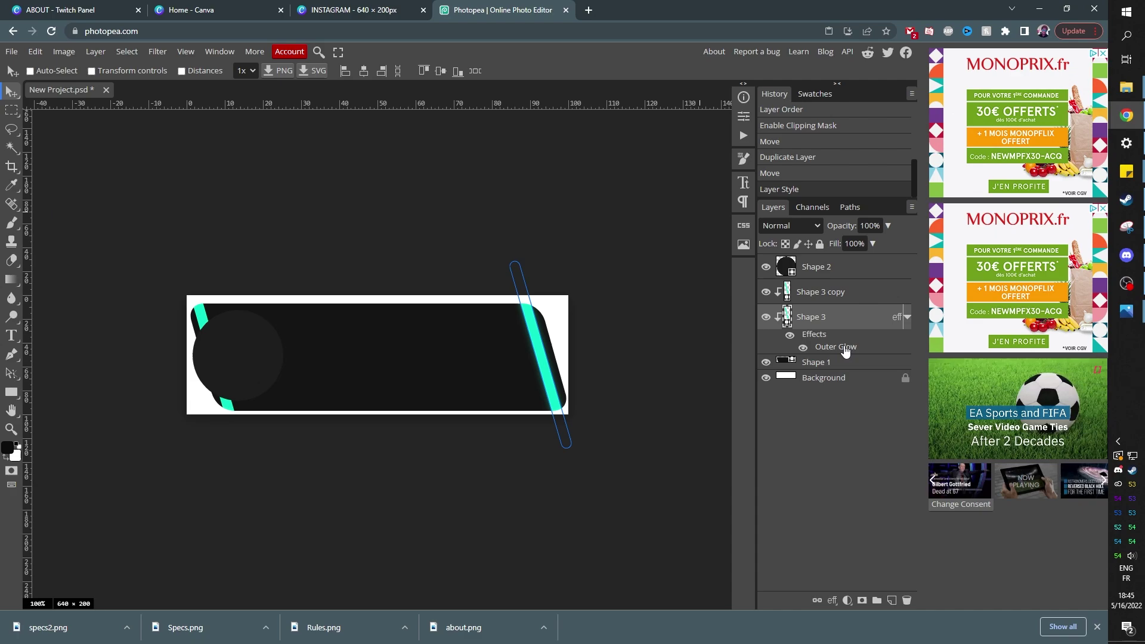
pyautogui.moveTo(842, 348); pyautogui.dragTo(832, 296)
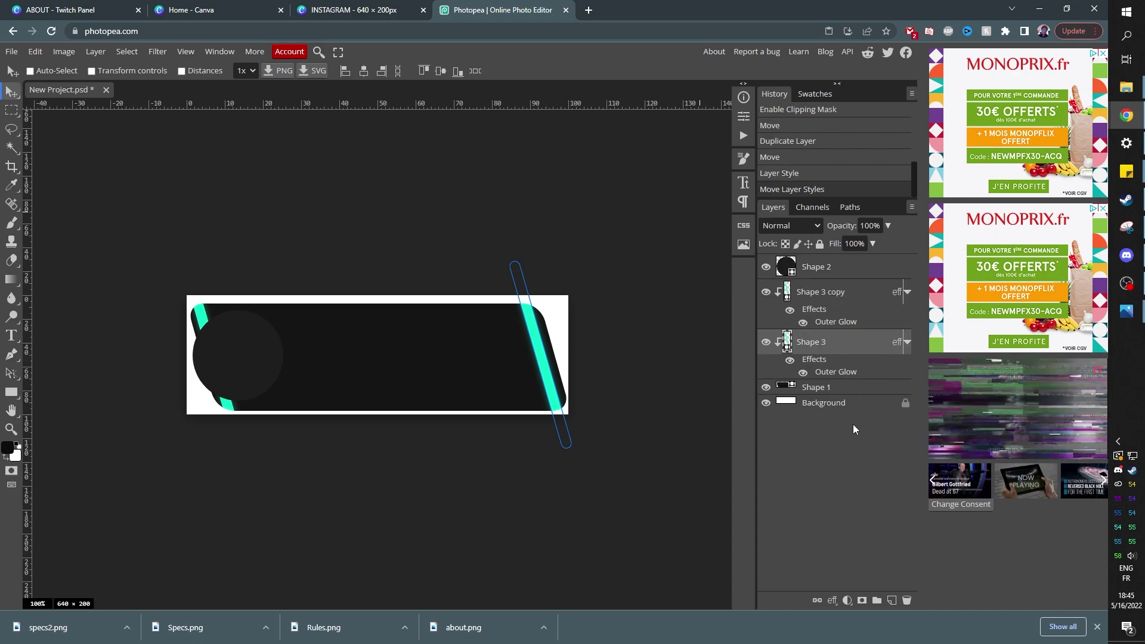
pyautogui.click(814, 272)
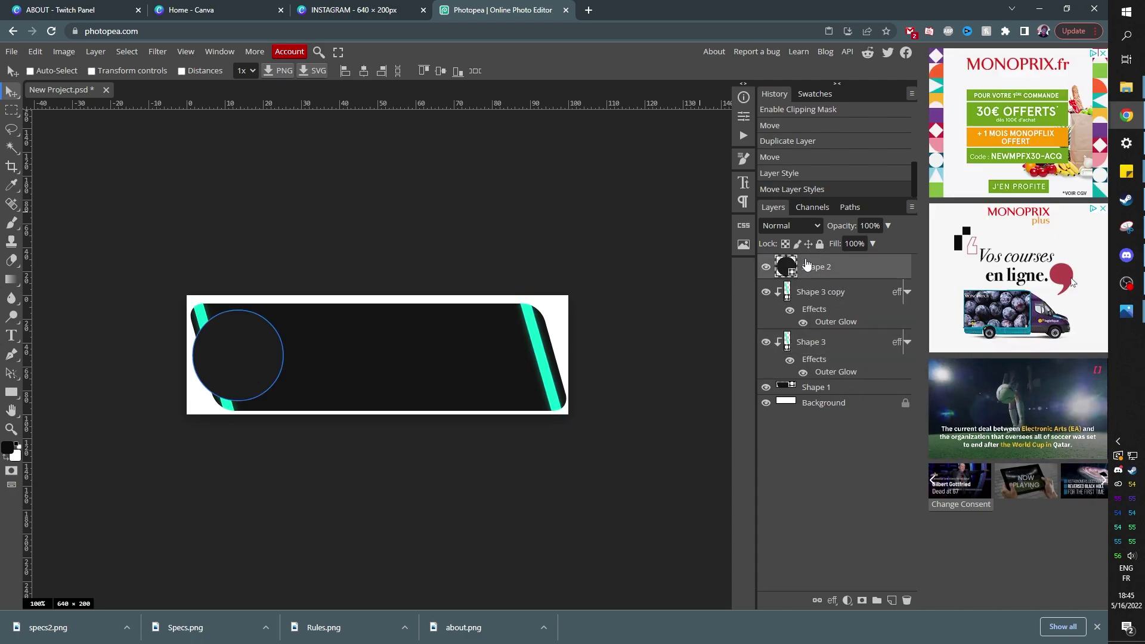
pyautogui.moveTo(826, 324); pyautogui.dragTo(817, 266)
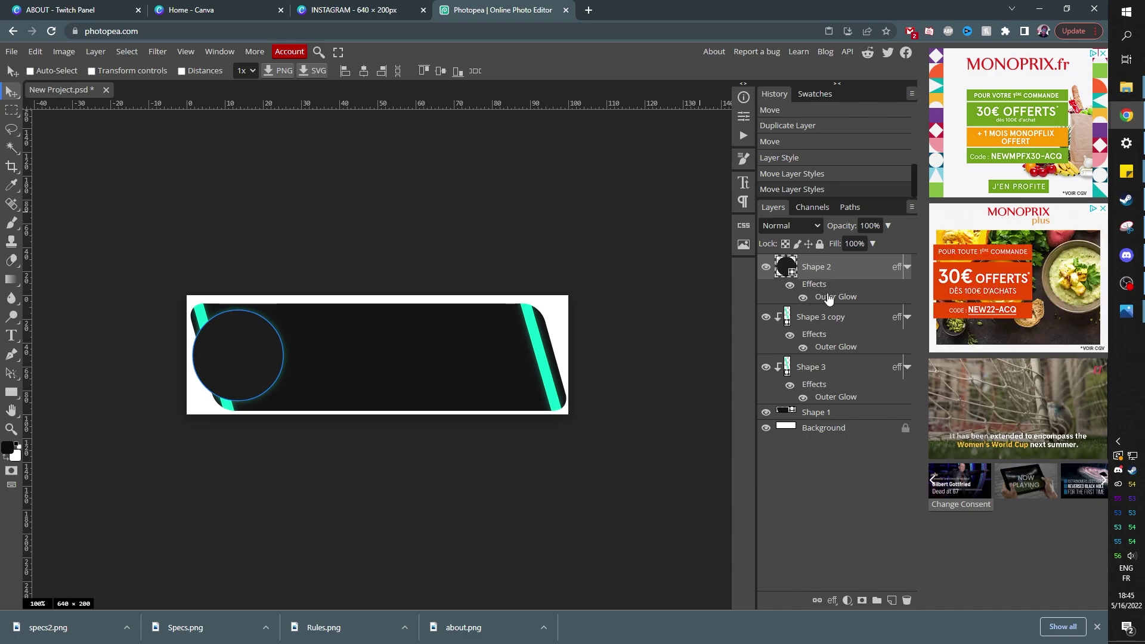
# - Add a drop shadow to the circle at a 130° angle
pyautogui.doubleClick(828, 299)
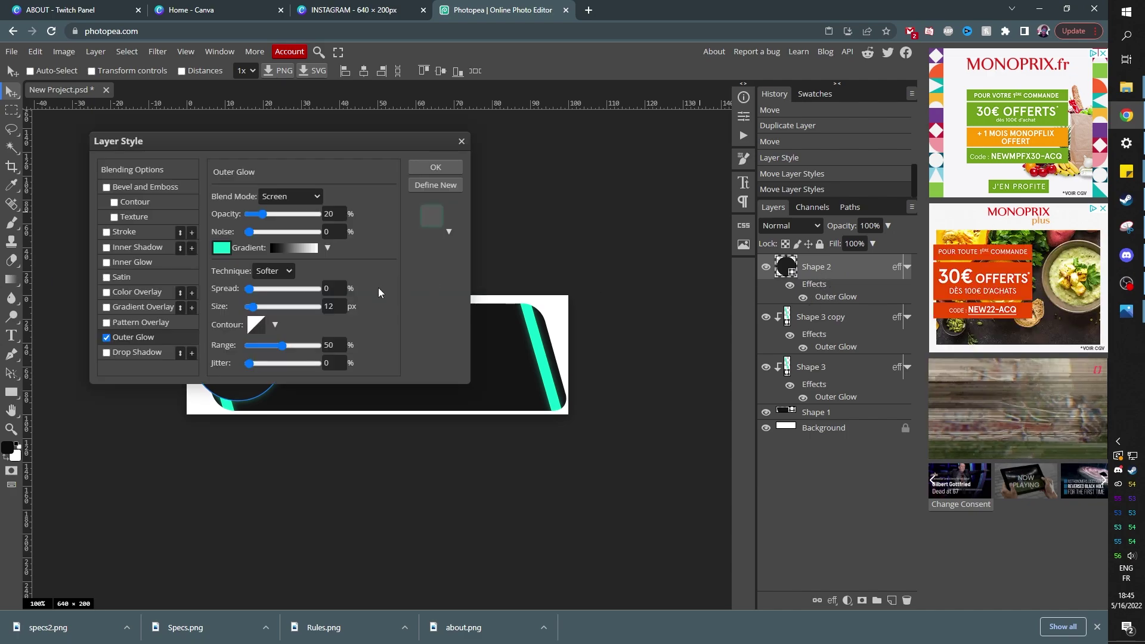
pyautogui.click(106, 353)
pyautogui.moveTo(173, 142); pyautogui.dragTo(577, 138)
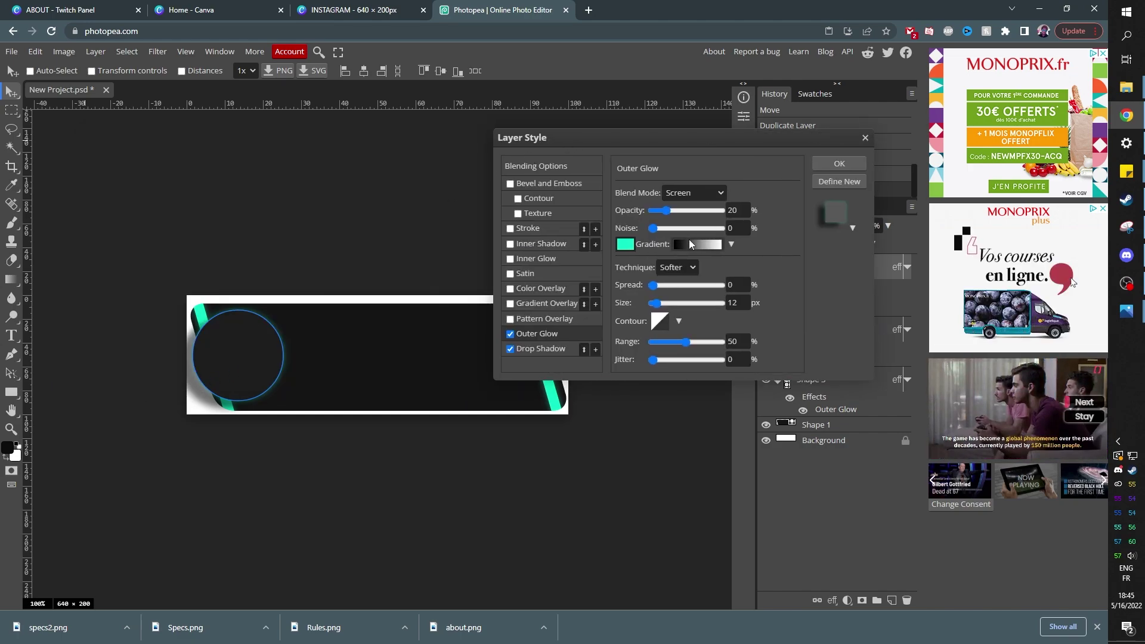
pyautogui.moveTo(661, 231); pyautogui.dragTo(658, 252)
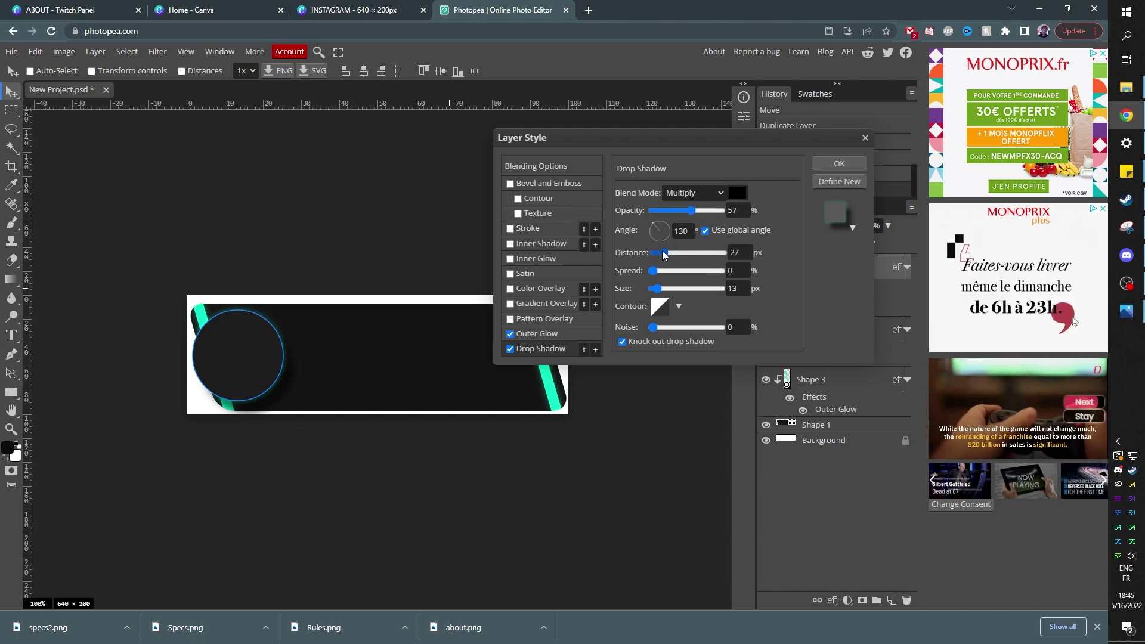
# - Add a soft Bevel and Emboss to the circle with depth 40 and a teal highlight
pyautogui.click(511, 184)
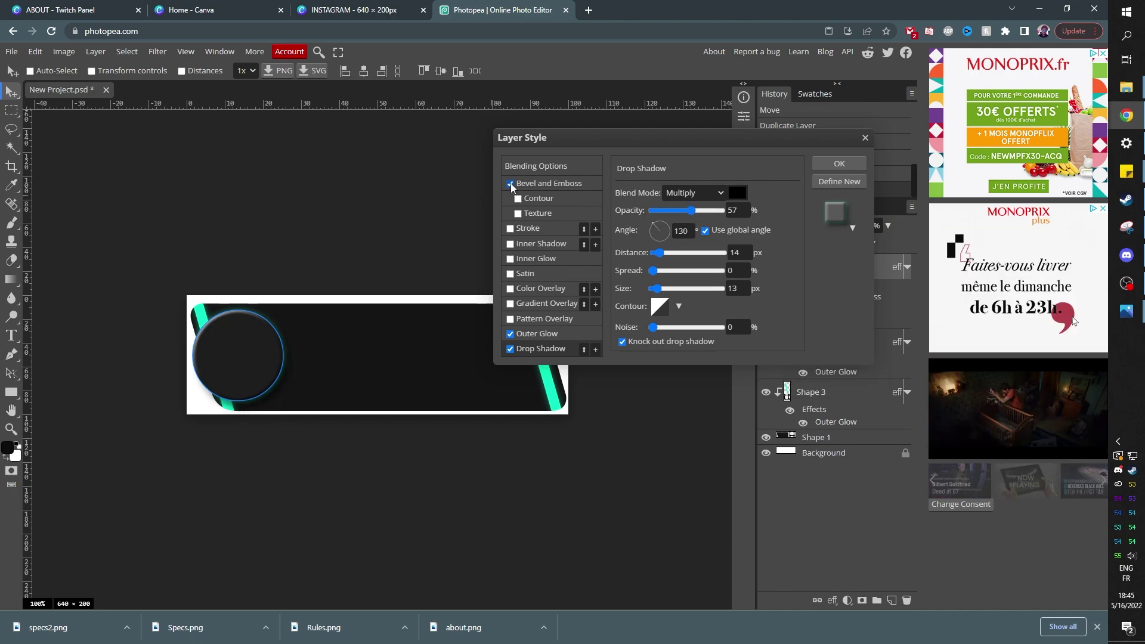
pyautogui.click(542, 184)
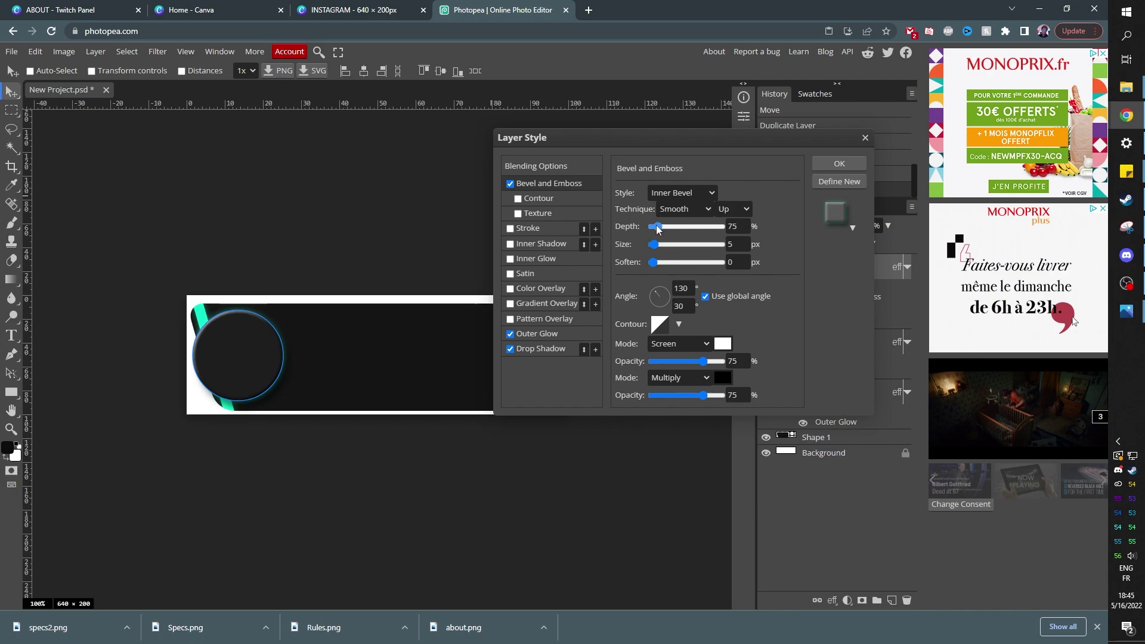
pyautogui.moveTo(658, 230); pyautogui.dragTo(656, 231)
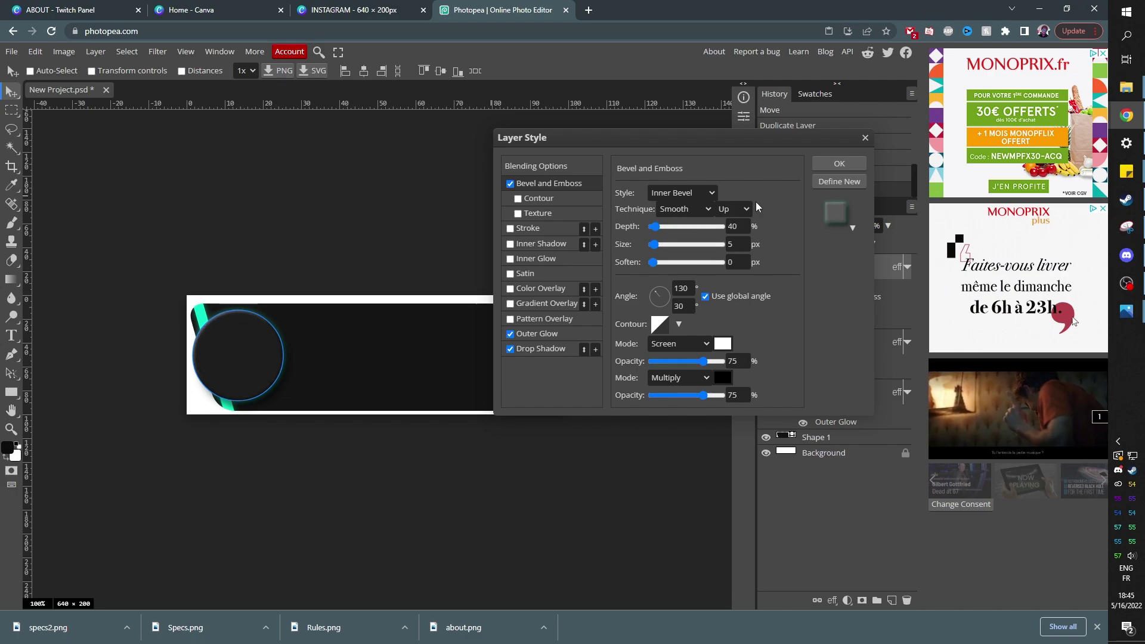
pyautogui.click(722, 344)
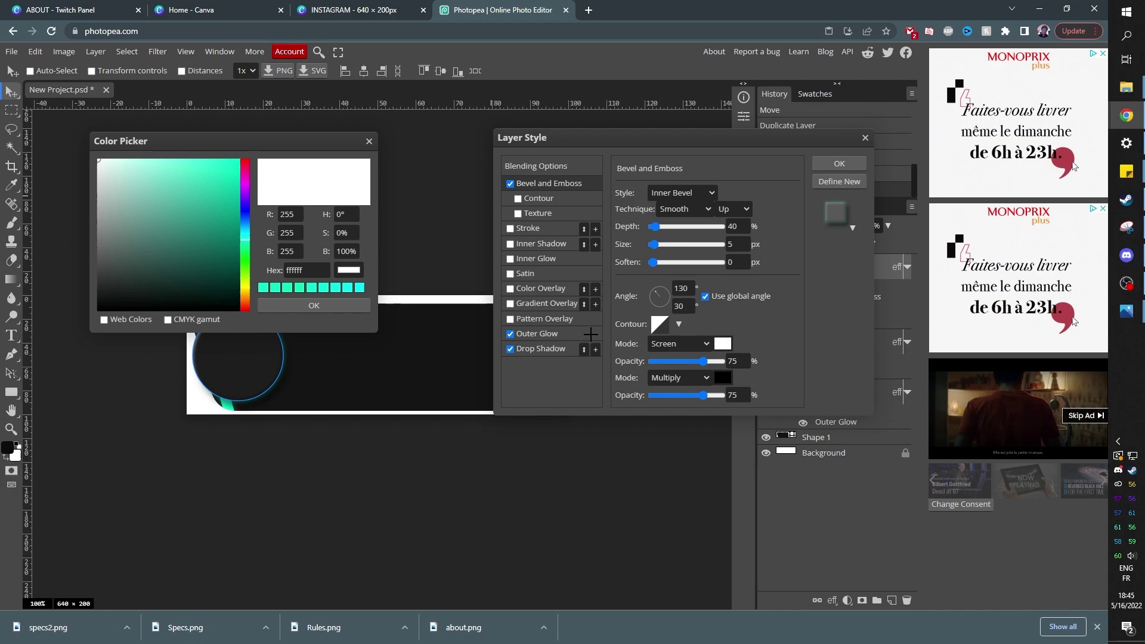
pyautogui.click(227, 406)
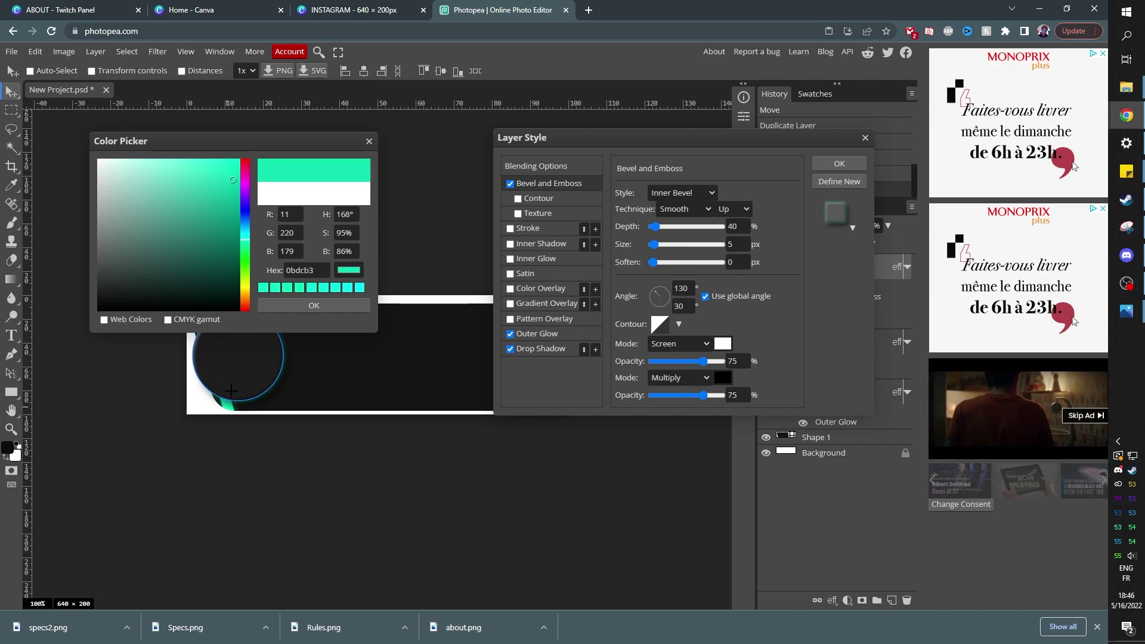
pyautogui.click(313, 306)
pyautogui.press('Return')
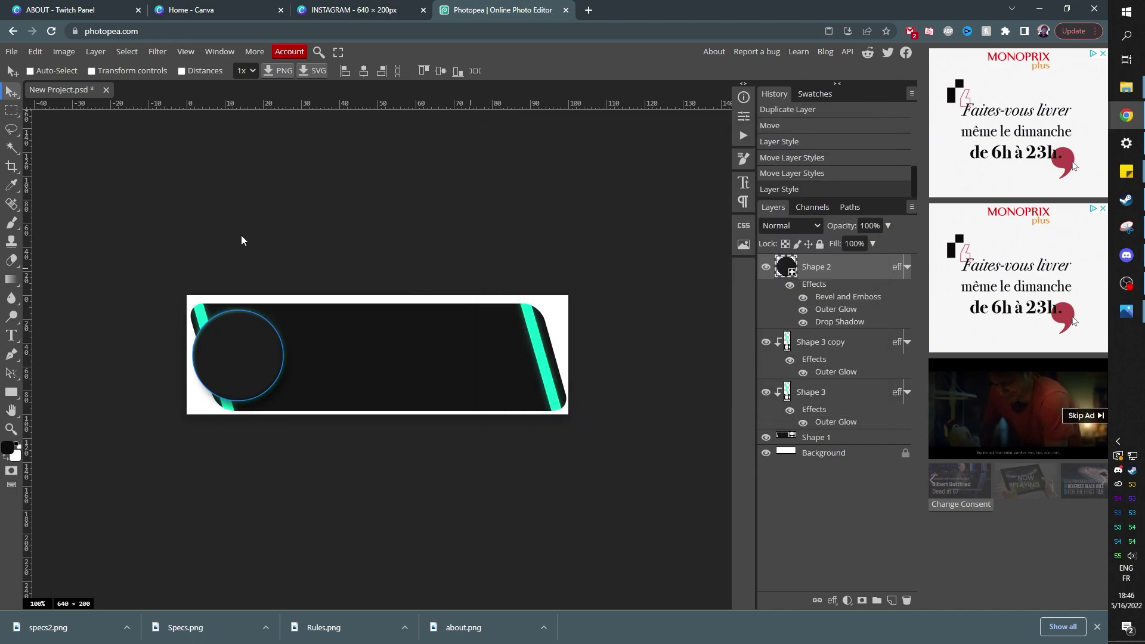
# - Duplicate Shape 2 and scale the copy down to about 88.9% inside the original circle
pyautogui.click(793, 457)
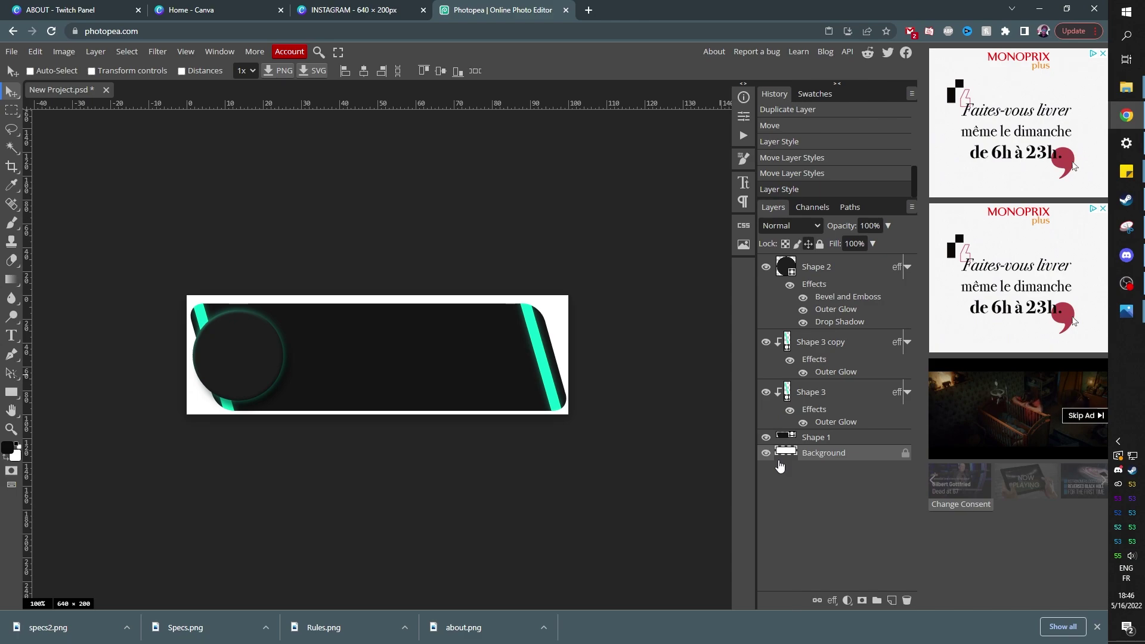
pyautogui.click(814, 272)
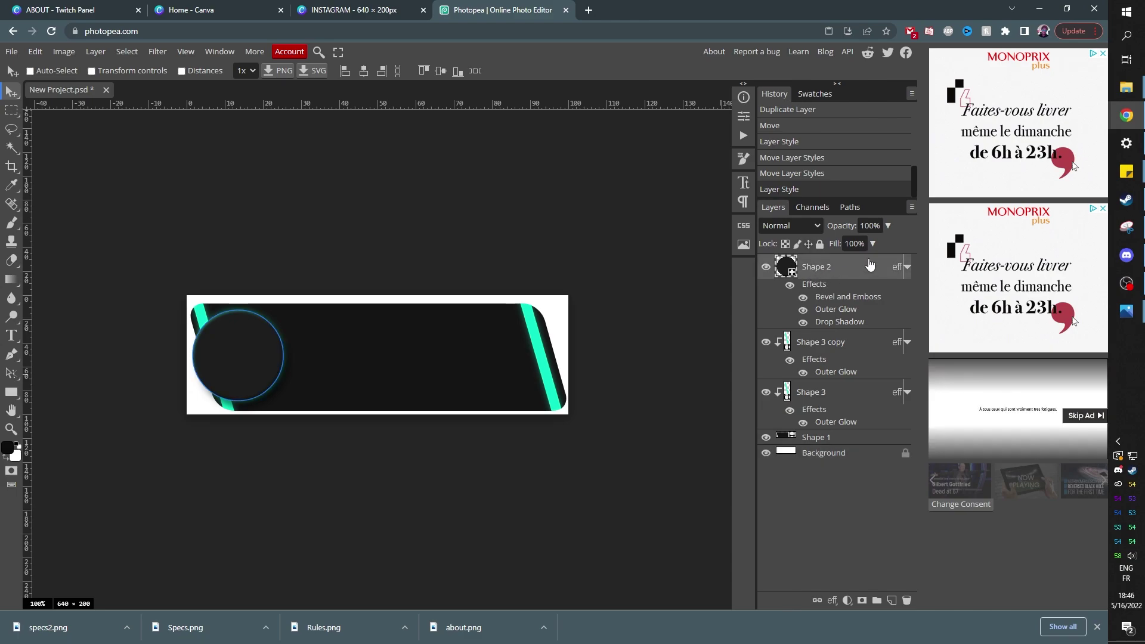
pyautogui.hotkey('ctrl', 'j')
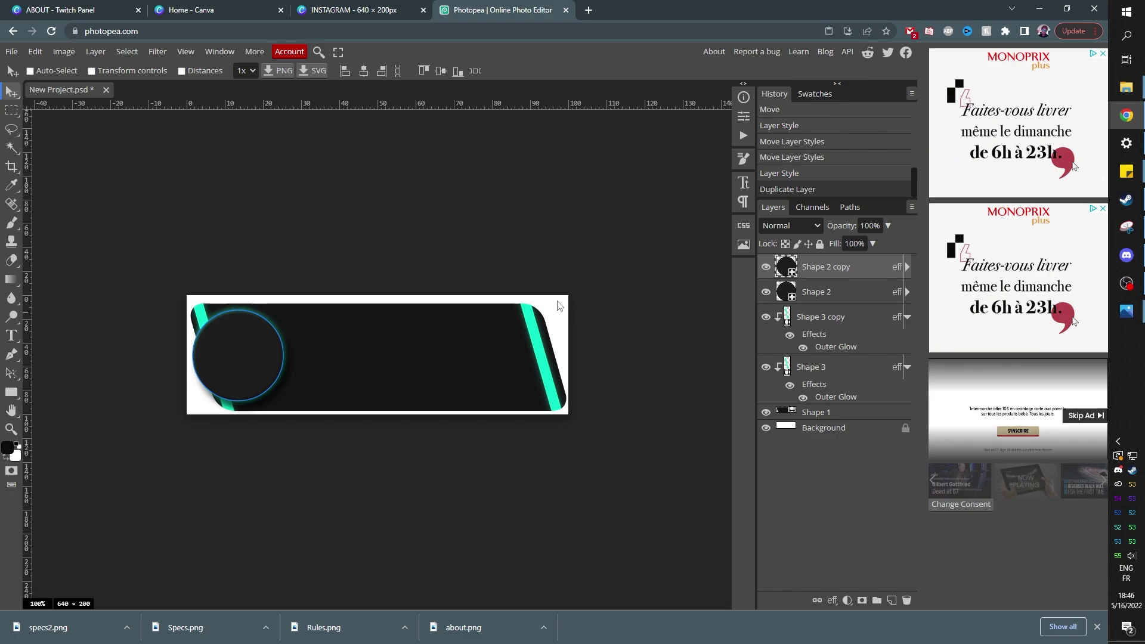
pyautogui.hotkey('ctrl', 't')
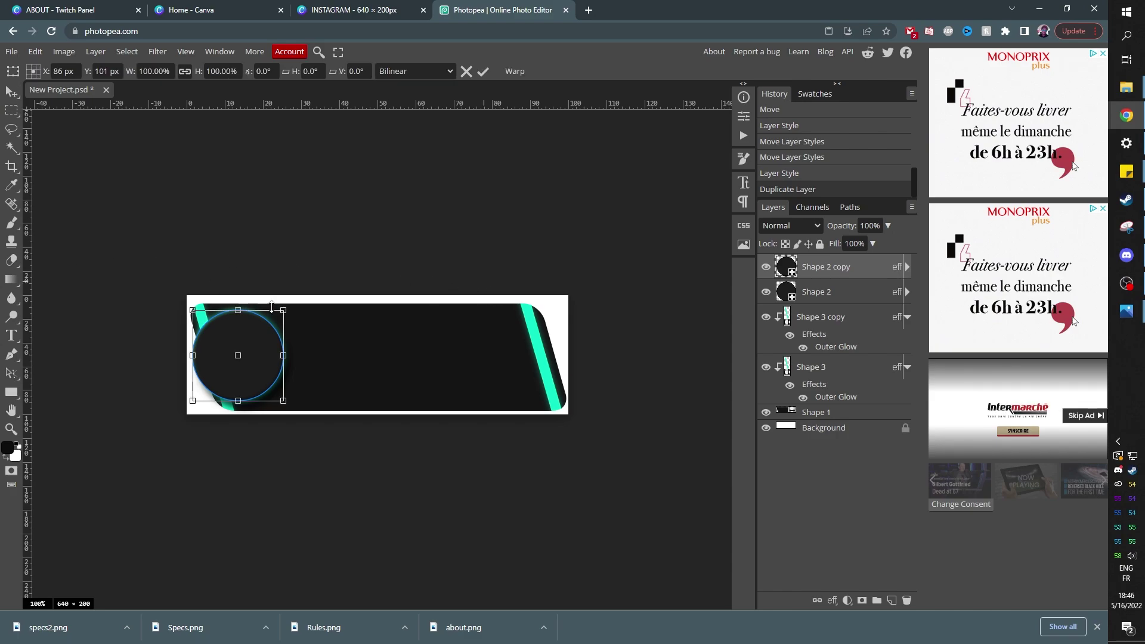
pyautogui.moveTo(282, 310); pyautogui.dragTo(285, 317)
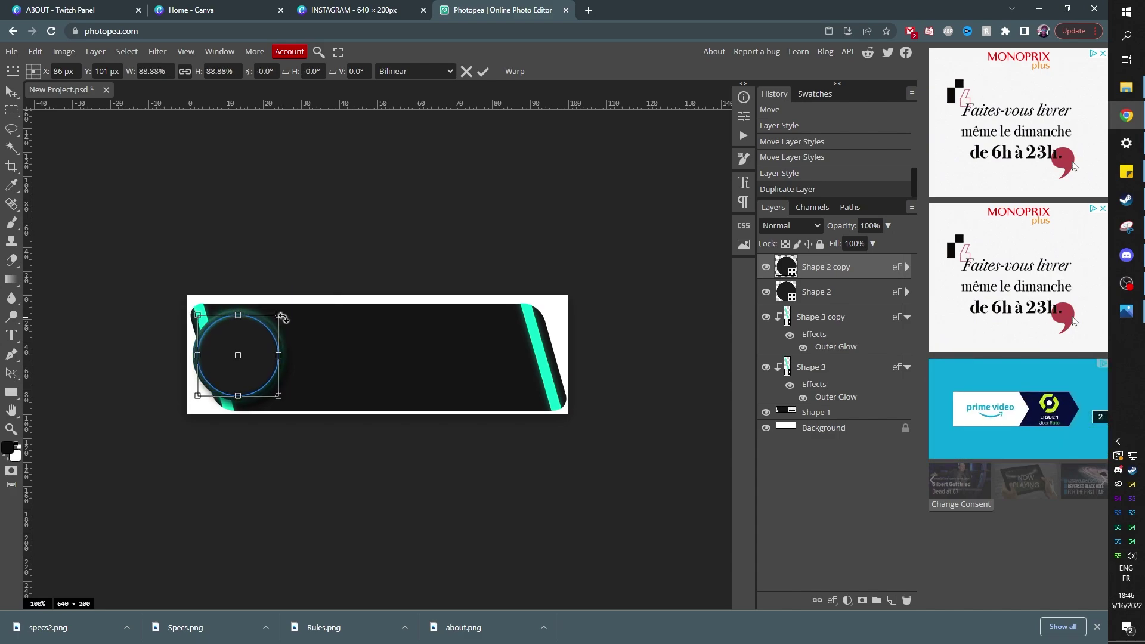
pyautogui.press('Return')
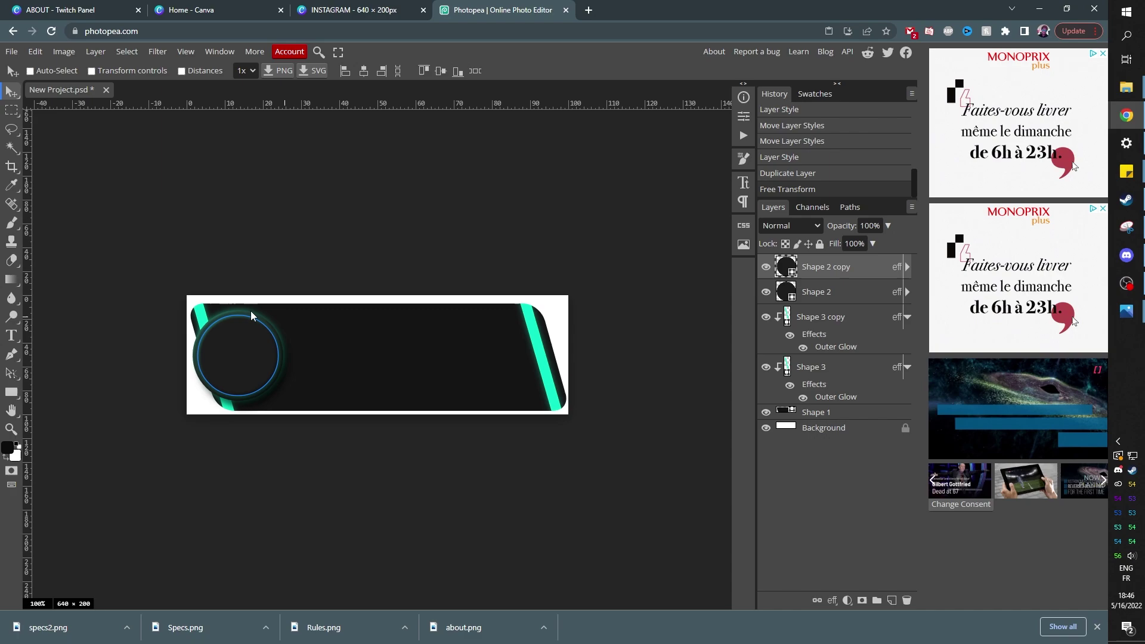
# - Type 'About MZ' in the dark box and set the text colour to white
pyautogui.press('t')
pyautogui.click(317, 371)
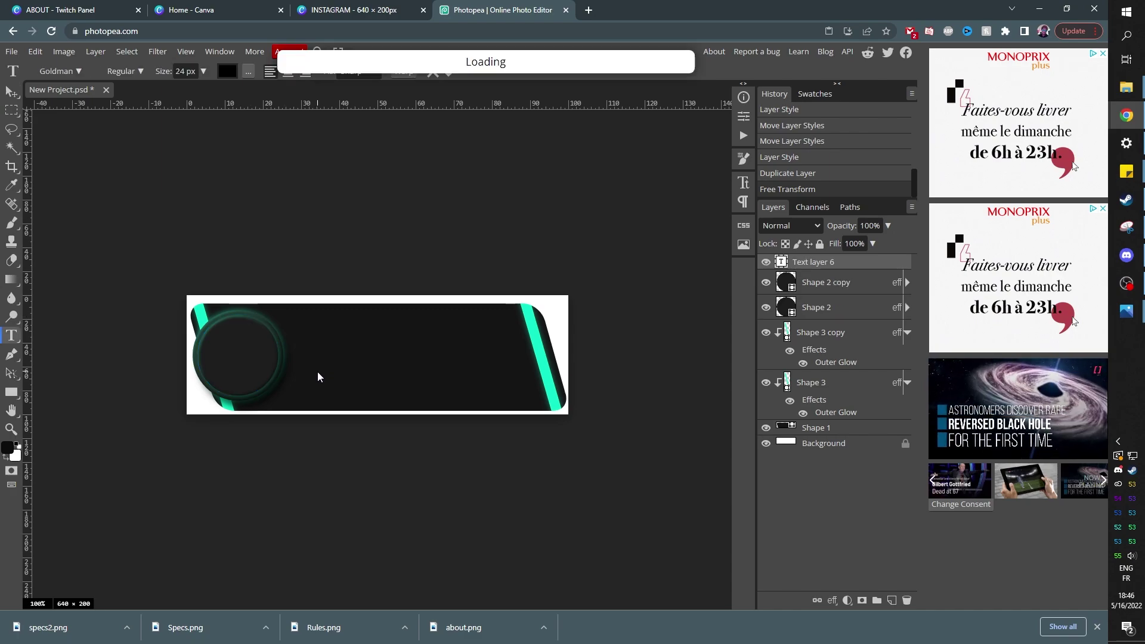
pyautogui.write('A')
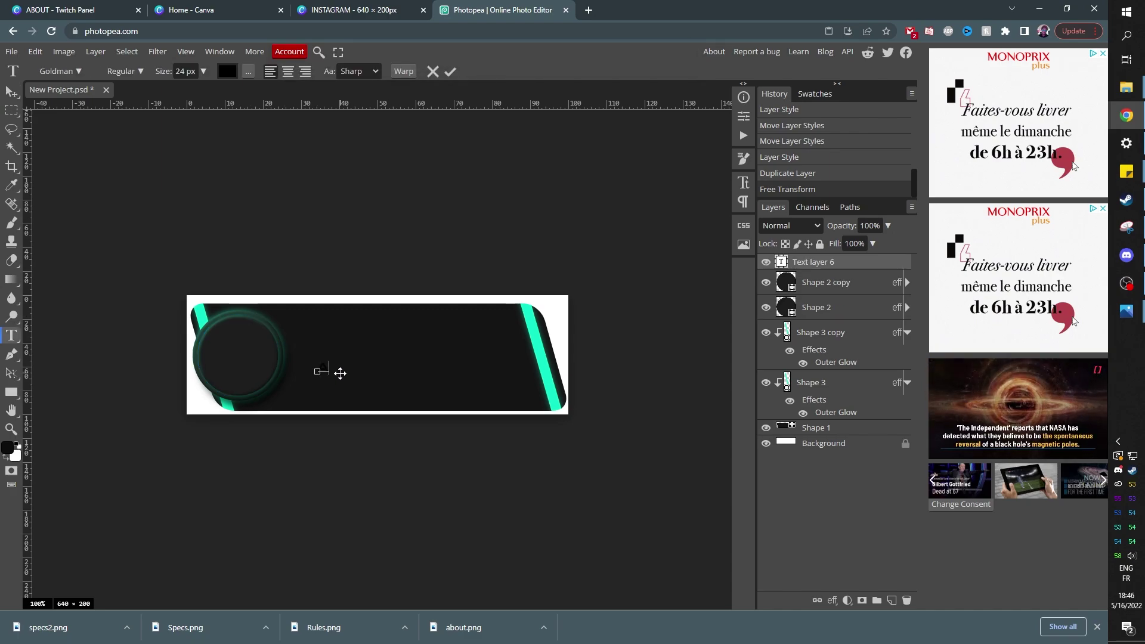
pyautogui.write('bout MZ')
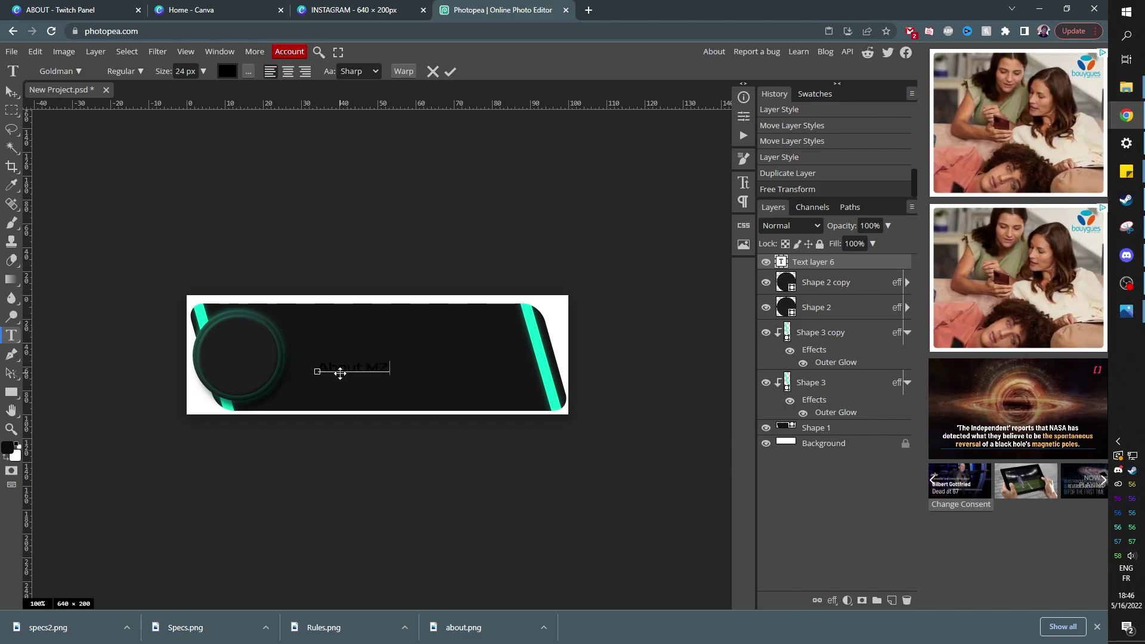
pyautogui.hotkey('ctrl', 'a')
pyautogui.click(226, 71)
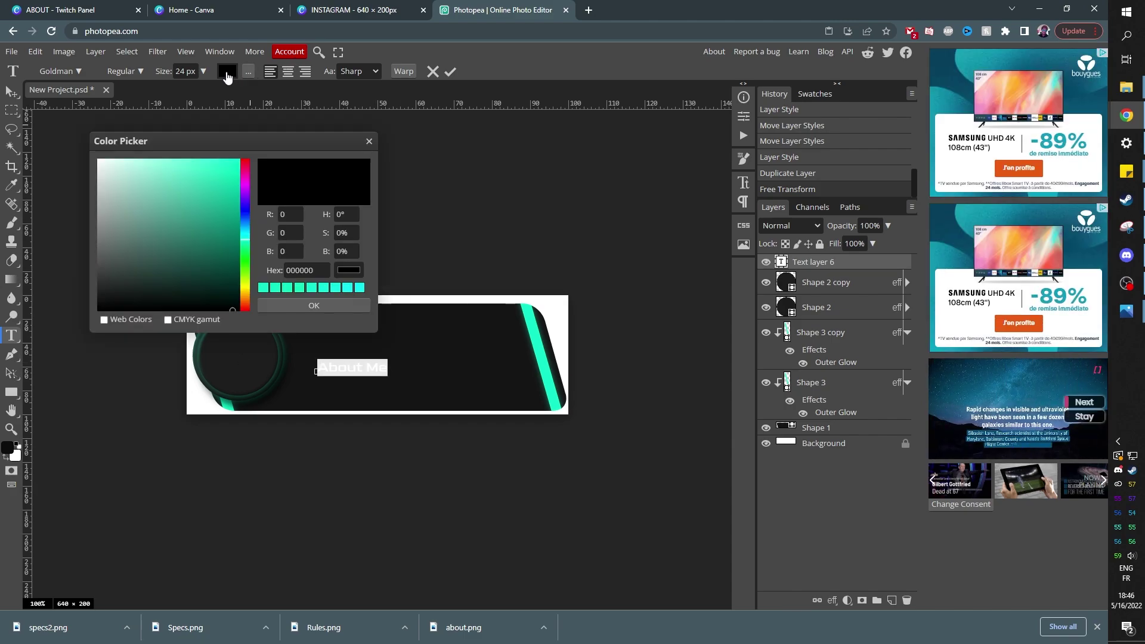
pyautogui.click(532, 324)
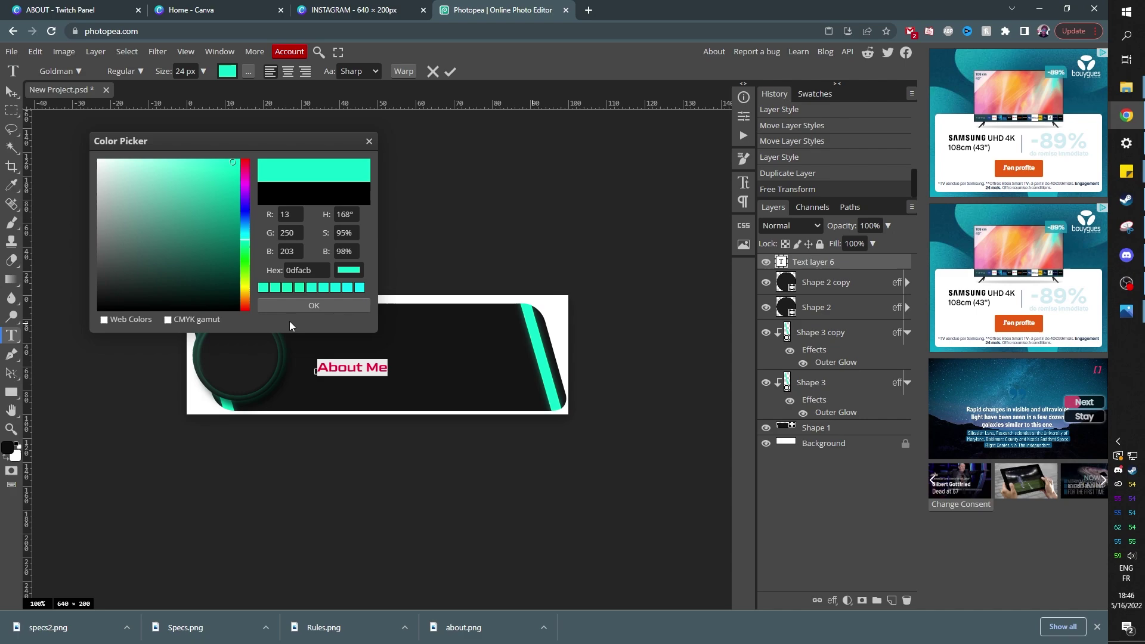
pyautogui.click(334, 305)
pyautogui.click(227, 71)
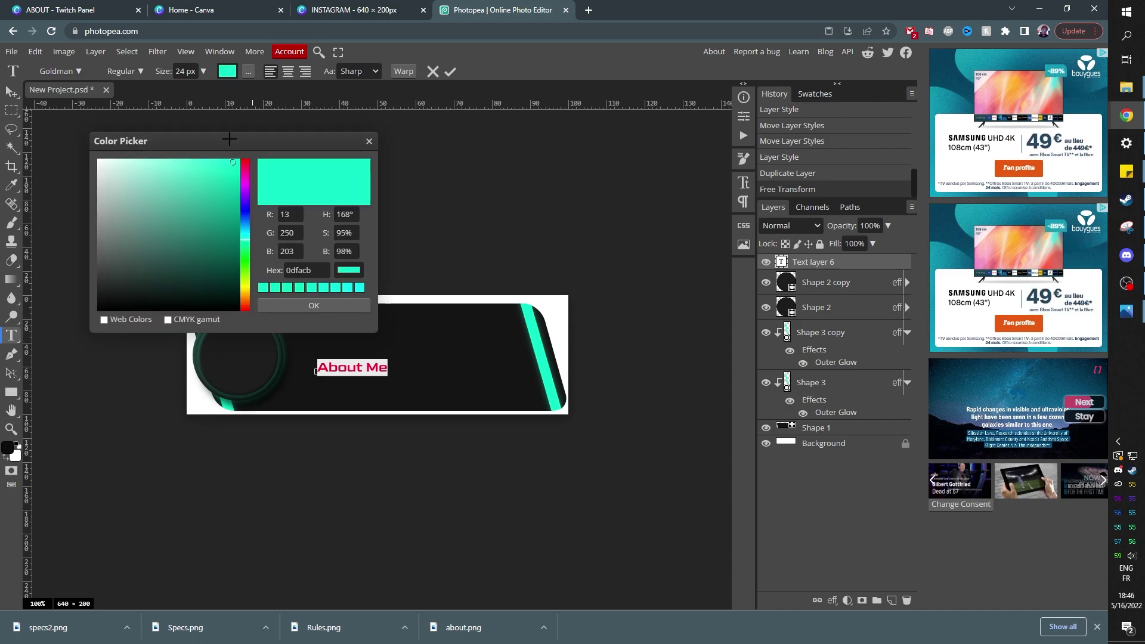
pyautogui.click(99, 160)
pyautogui.click(313, 305)
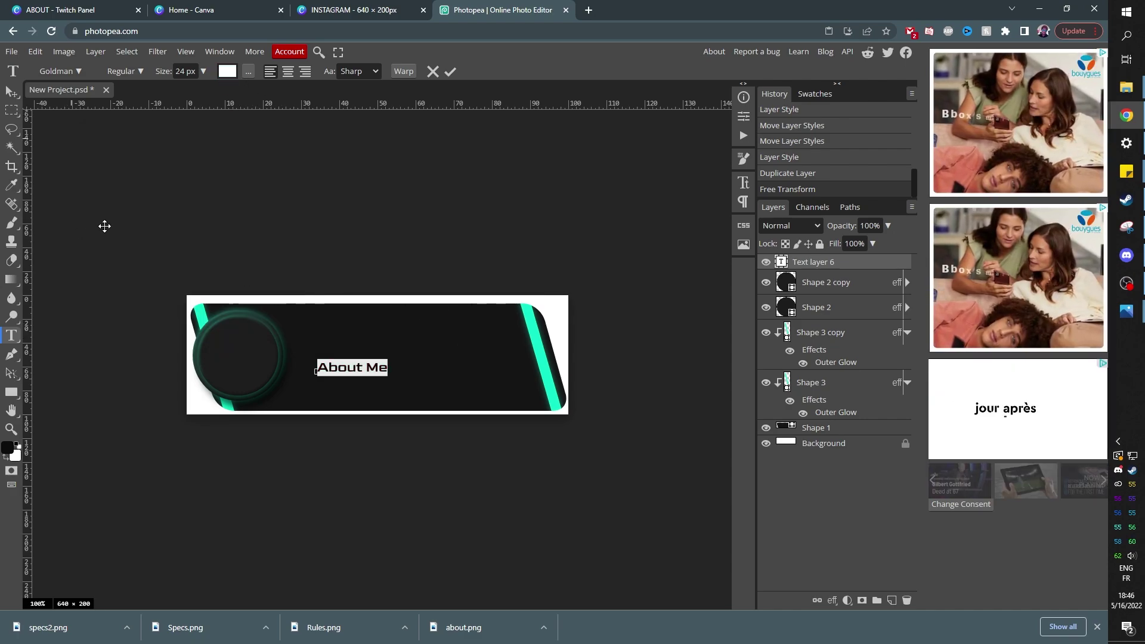
# - Enlarge the text to 56 px, retype it as 'ABOUT ME', and position it right of the circle
pyautogui.click(202, 72)
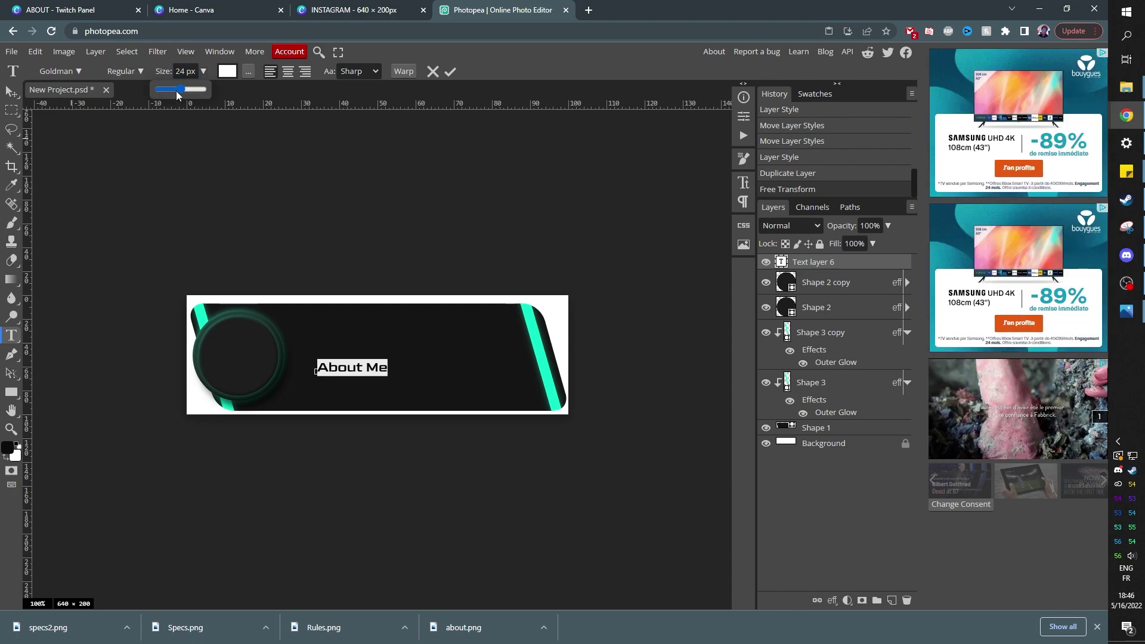
pyautogui.moveTo(181, 91); pyautogui.dragTo(189, 88)
pyautogui.click(366, 361)
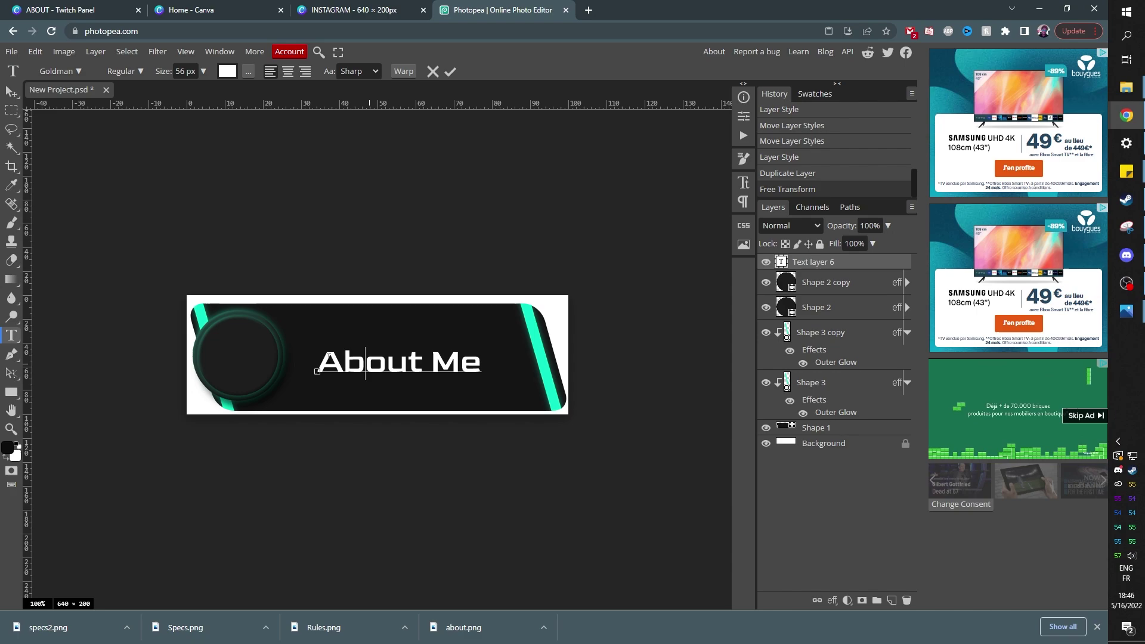
pyautogui.moveTo(401, 304); pyautogui.dragTo(406, 298)
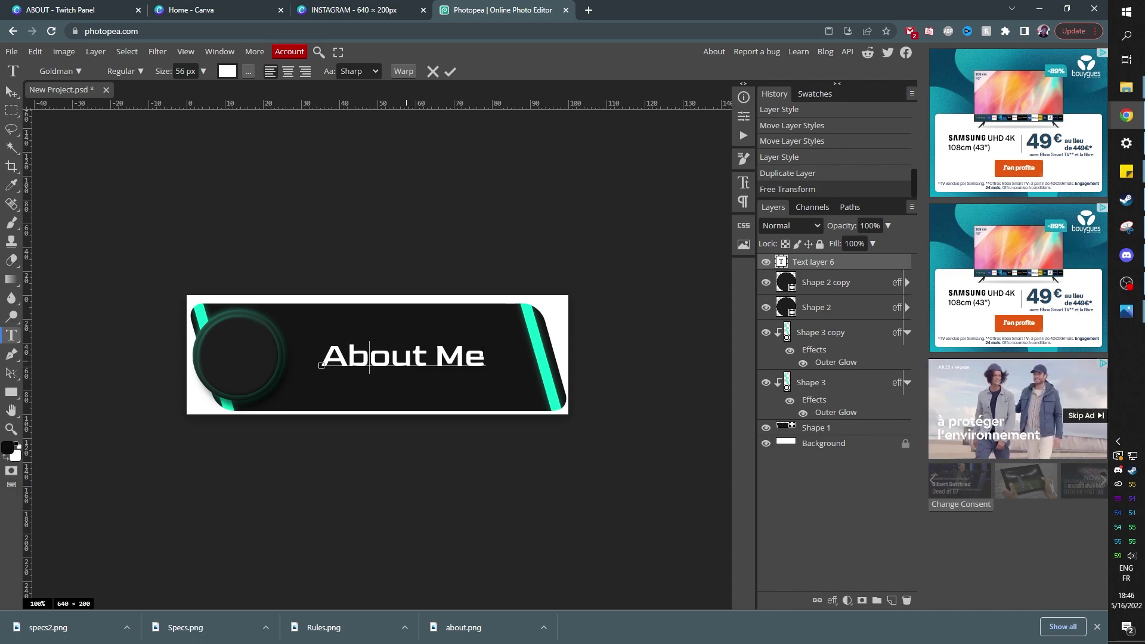
pyautogui.moveTo(486, 356); pyautogui.dragTo(338, 356)
pyautogui.write('BOUT ME')
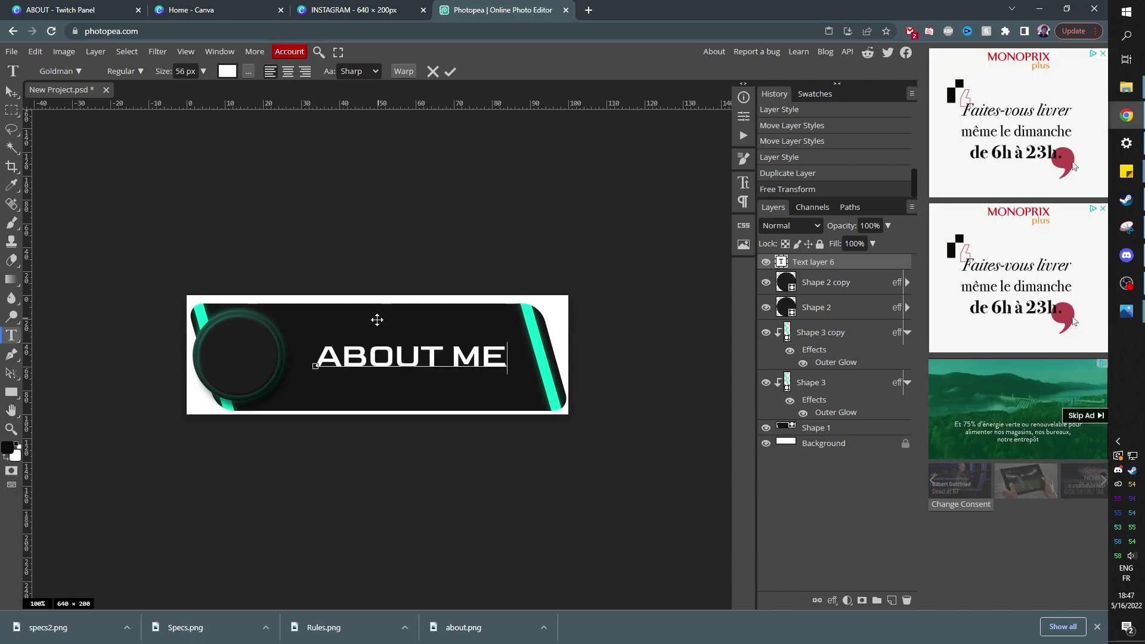
pyautogui.moveTo(377, 319); pyautogui.dragTo(365, 321)
pyautogui.moveTo(435, 215); pyautogui.dragTo(441, 212)
pyautogui.click(475, 388)
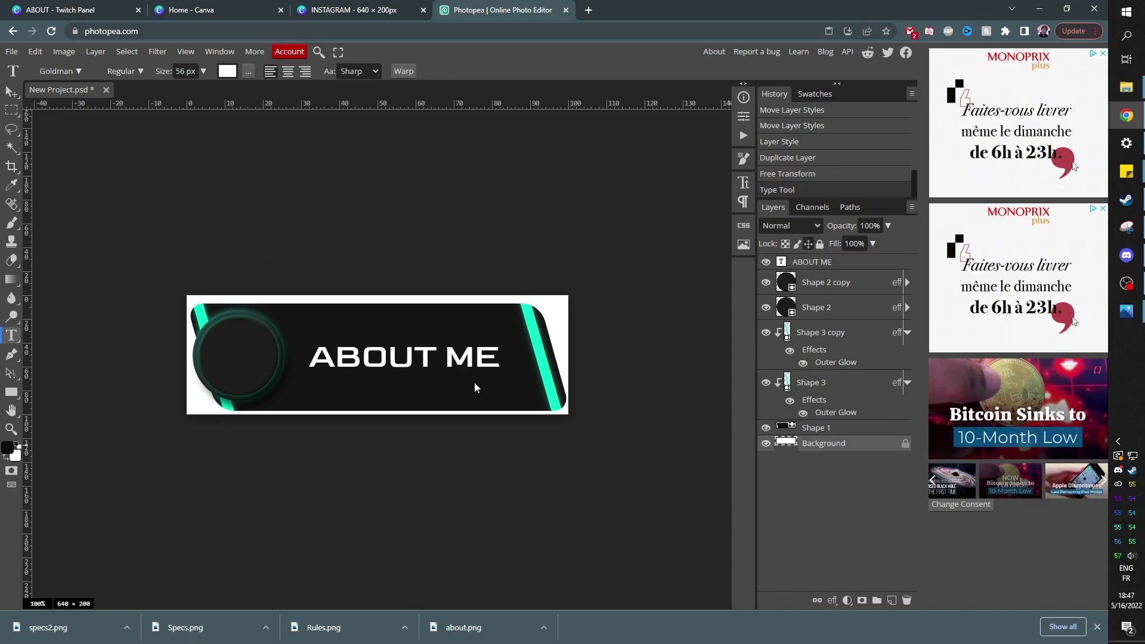
# - Open Twitter in a new tab and enlarge the account's profile photo
pyautogui.click(589, 10)
pyautogui.write('twit')
pyautogui.press('Return')
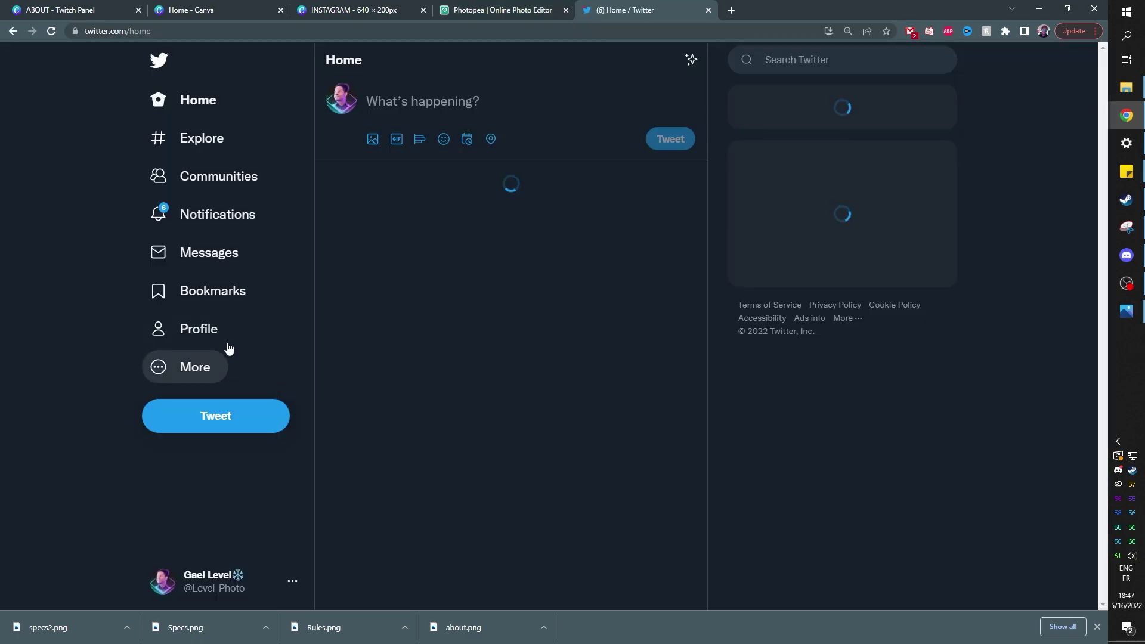
pyautogui.click(187, 345)
pyautogui.click(371, 204)
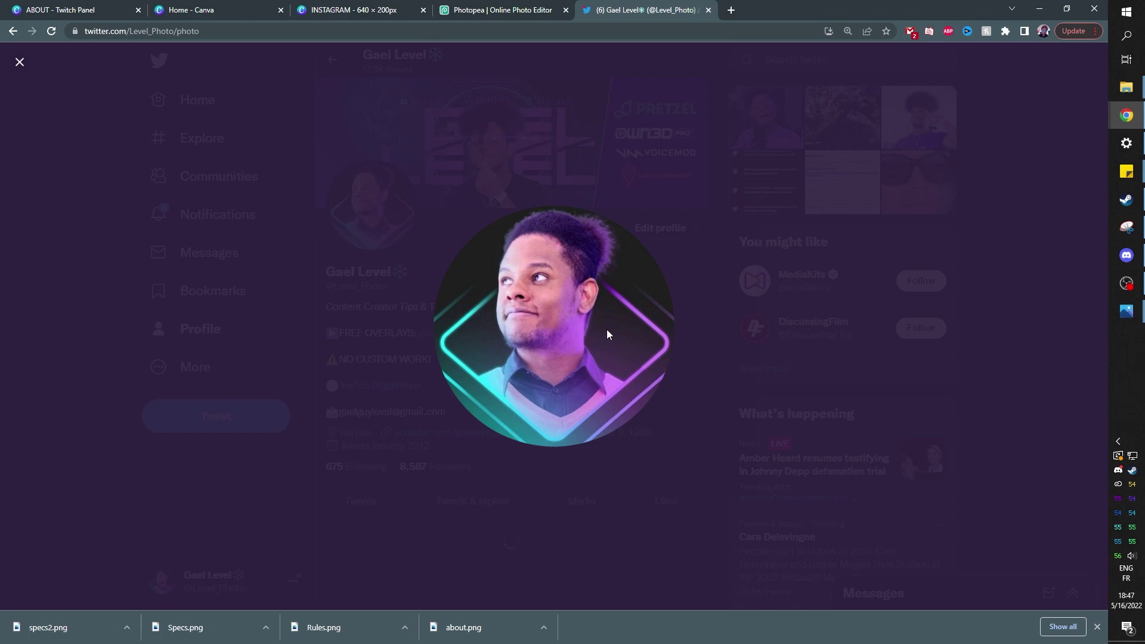
# - Copy the profile photo and return to Photopea with the inner circle layer selected
pyautogui.rightClick(527, 288)
pyautogui.click(555, 324)
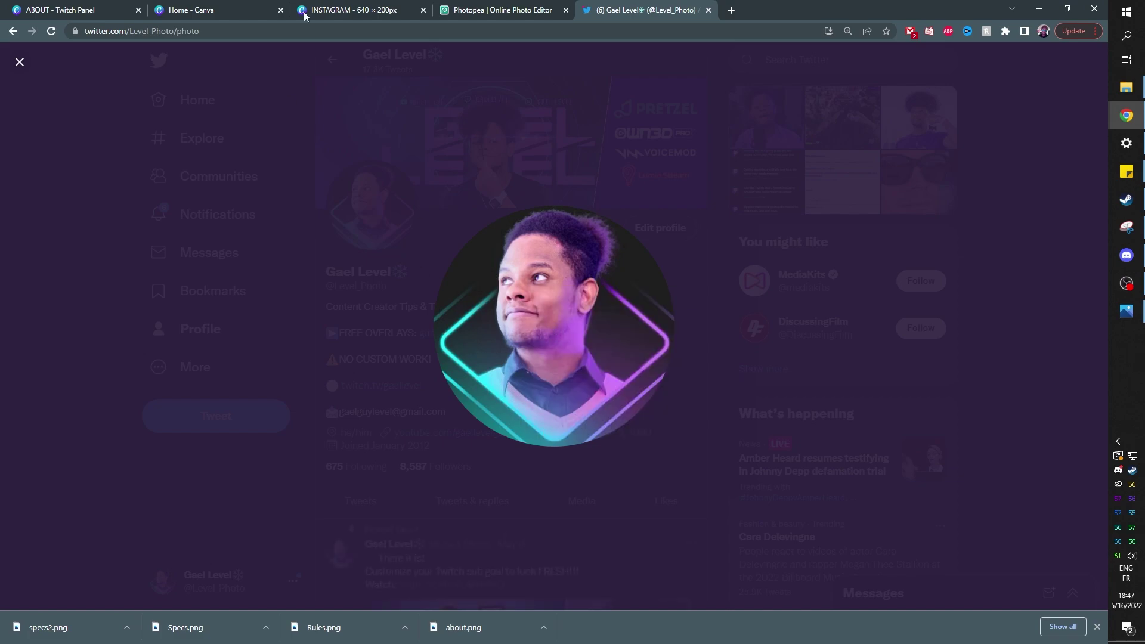
pyautogui.click(493, 11)
pyautogui.click(832, 291)
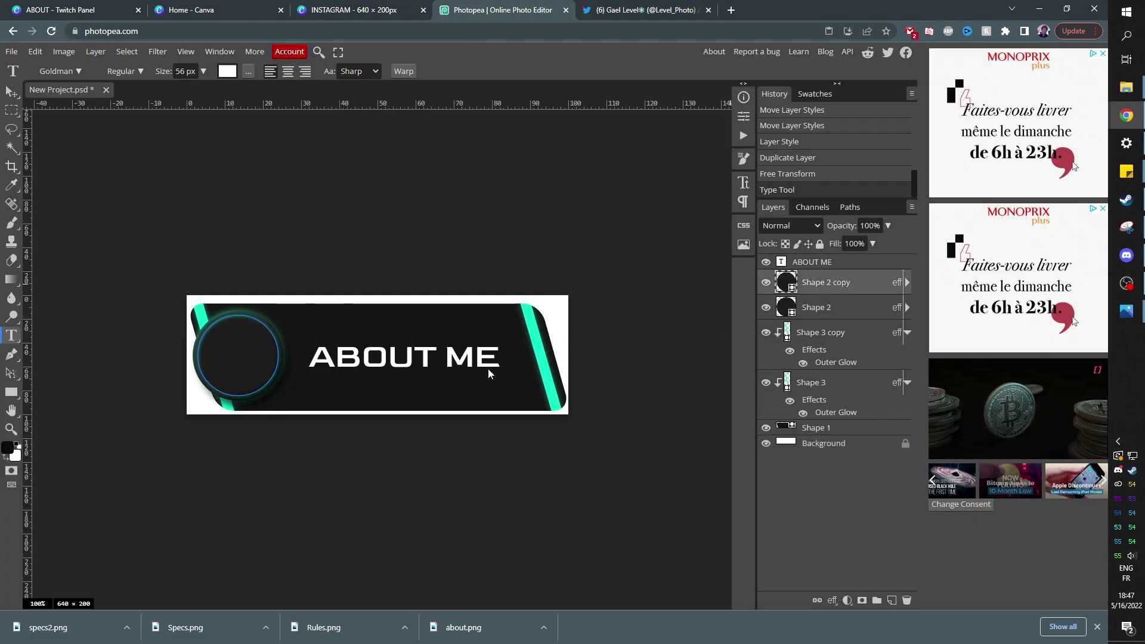
# - Paste the profile photo, scale it to about a quarter over the left circle, and clip it there
pyautogui.hotkey('ctrl', 'v')
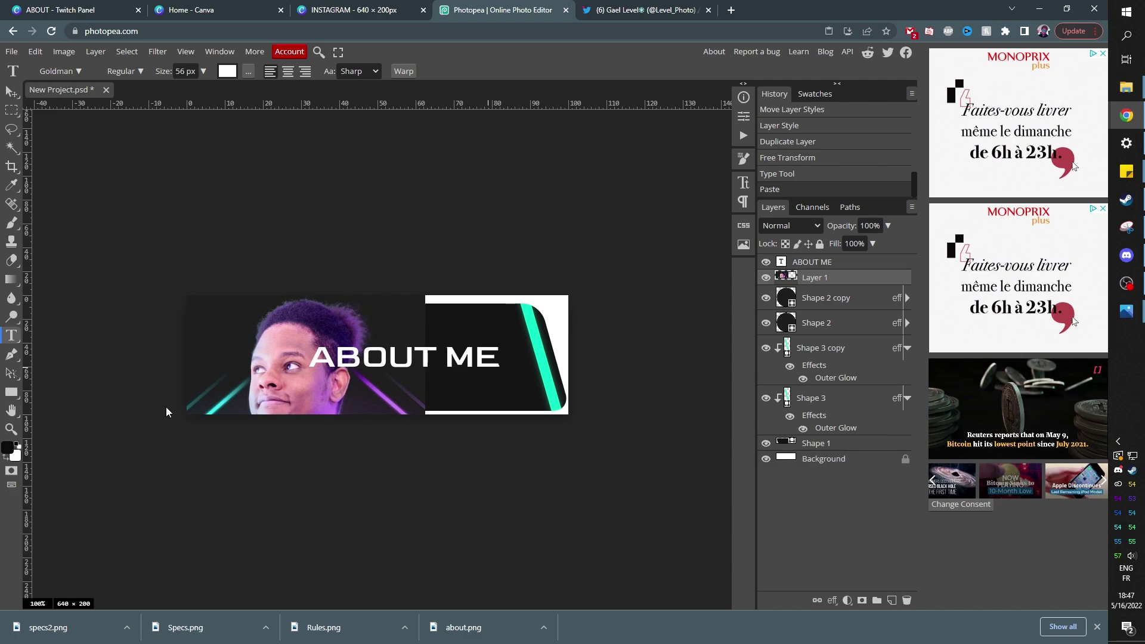
pyautogui.hotkey('ctrl', 'alt', 't')
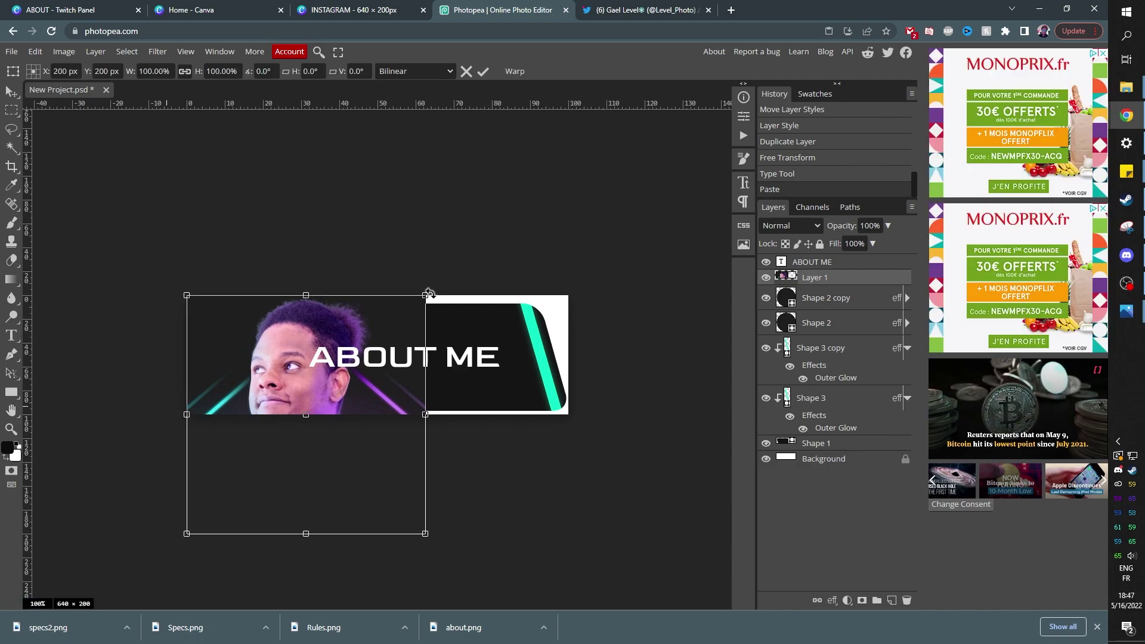
pyautogui.moveTo(429, 293); pyautogui.dragTo(279, 398)
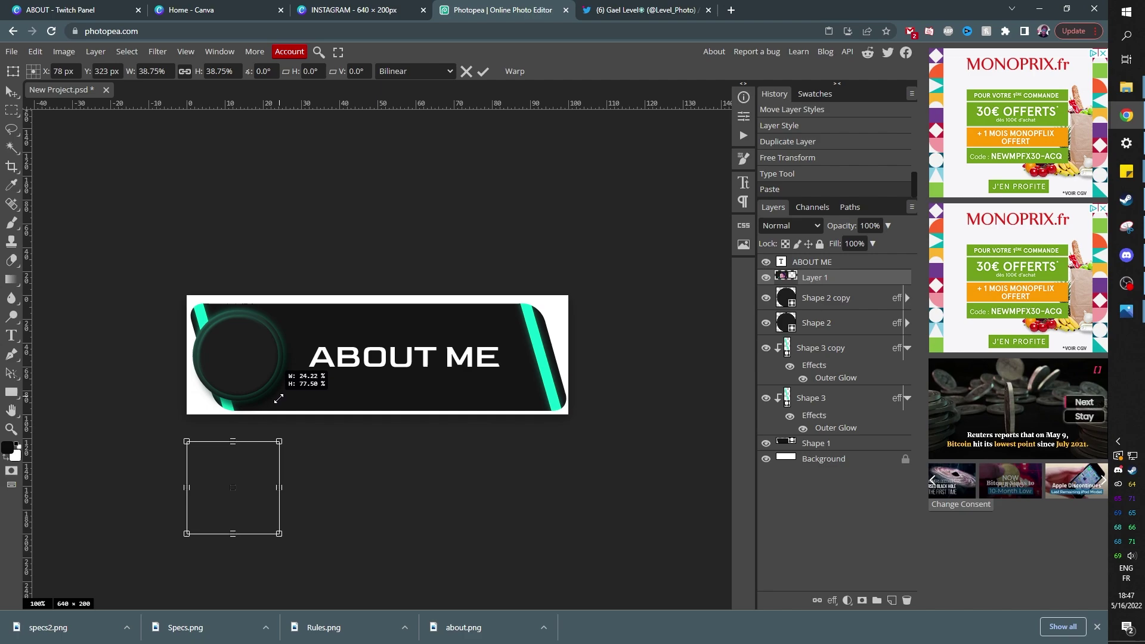
pyautogui.moveTo(256, 474); pyautogui.dragTo(260, 341)
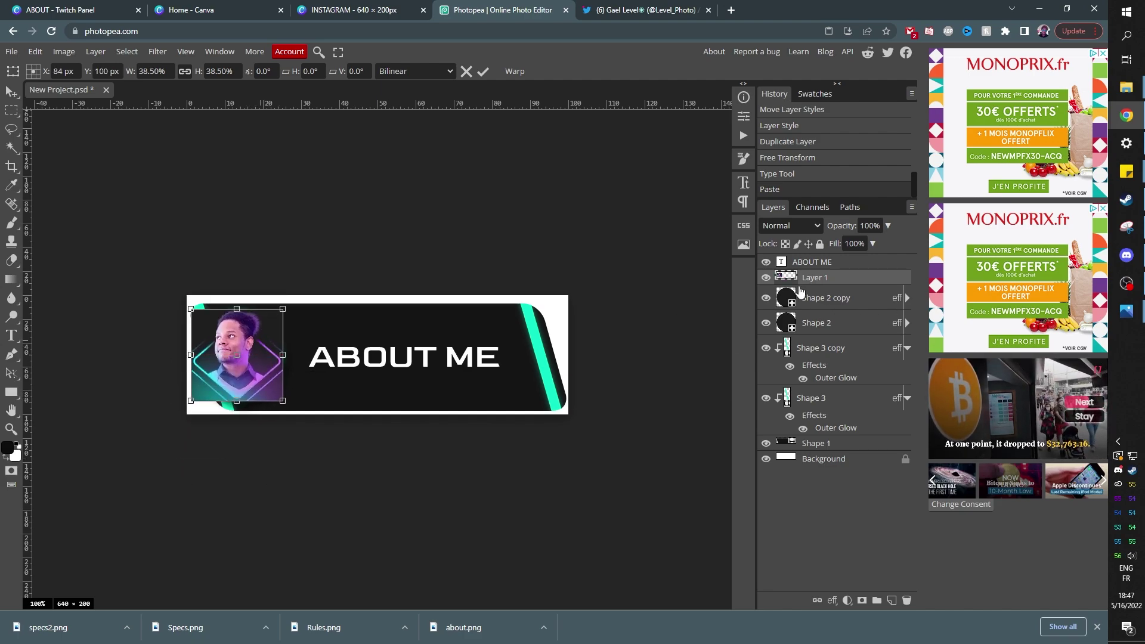
pyautogui.press('Return')
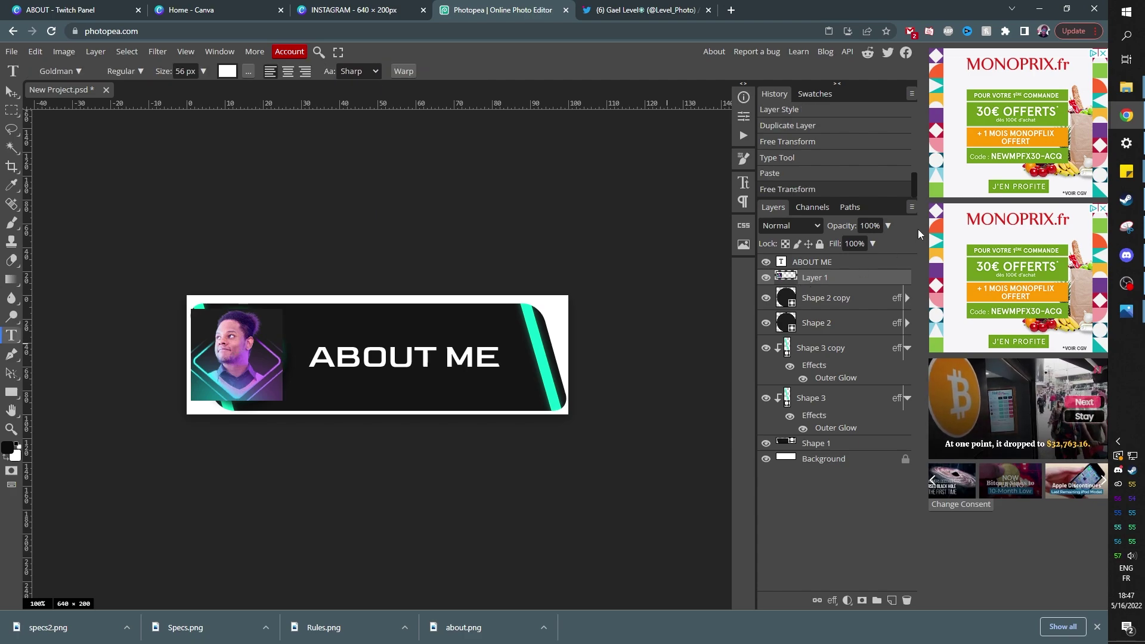
pyautogui.keyDown('alt'); pyautogui.click(841, 287); pyautogui.keyUp('alt')
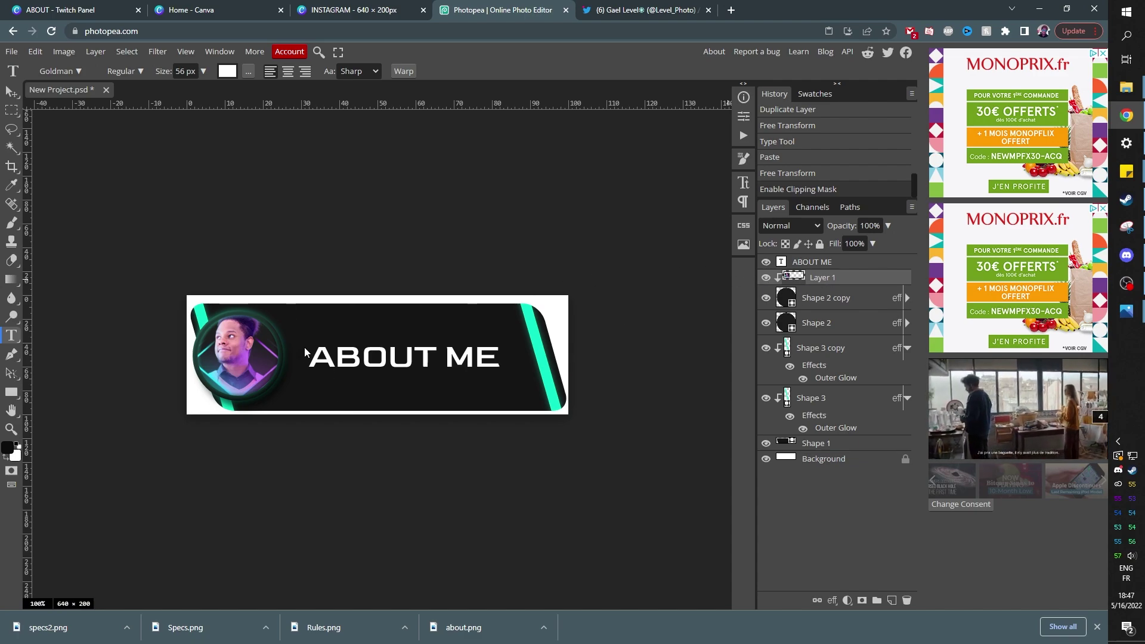
# - Reposition the clipped photo inside the circle and flip it horizontally
pyautogui.press('v')
pyautogui.moveTo(244, 363); pyautogui.dragTo(244, 372)
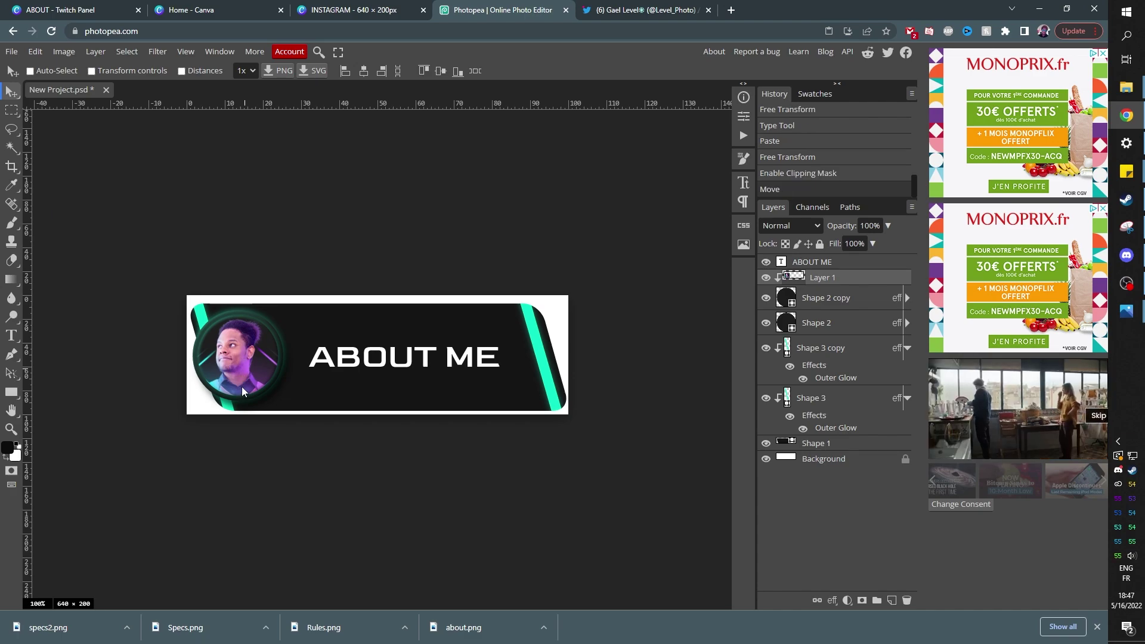
pyautogui.hotkey('ctrl', 't')
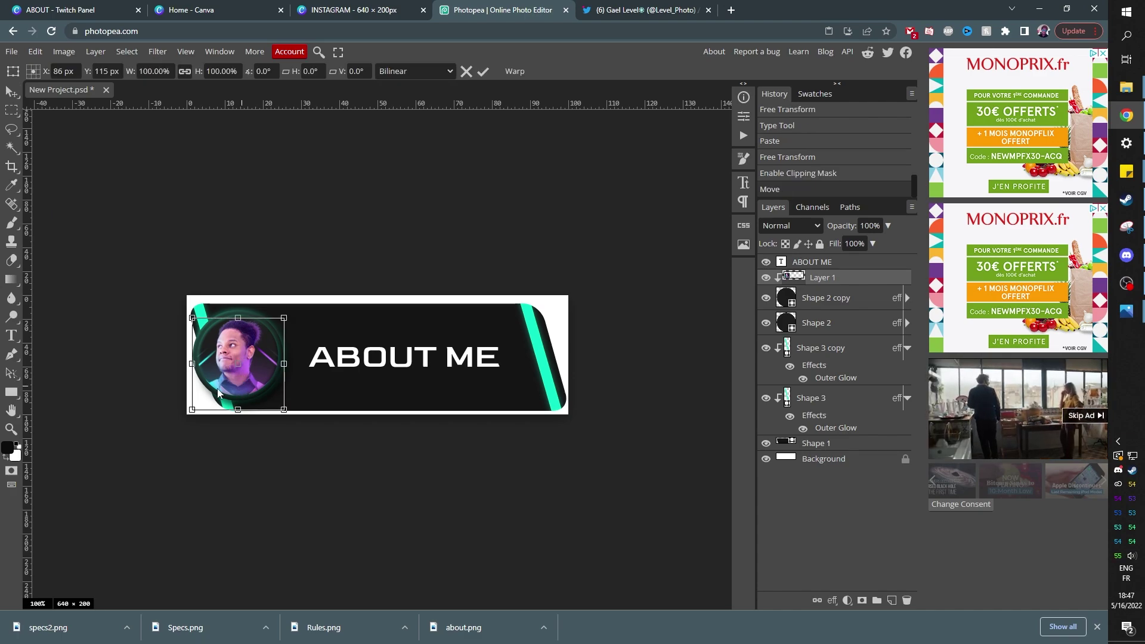
pyautogui.rightClick(230, 386)
pyautogui.click(270, 565)
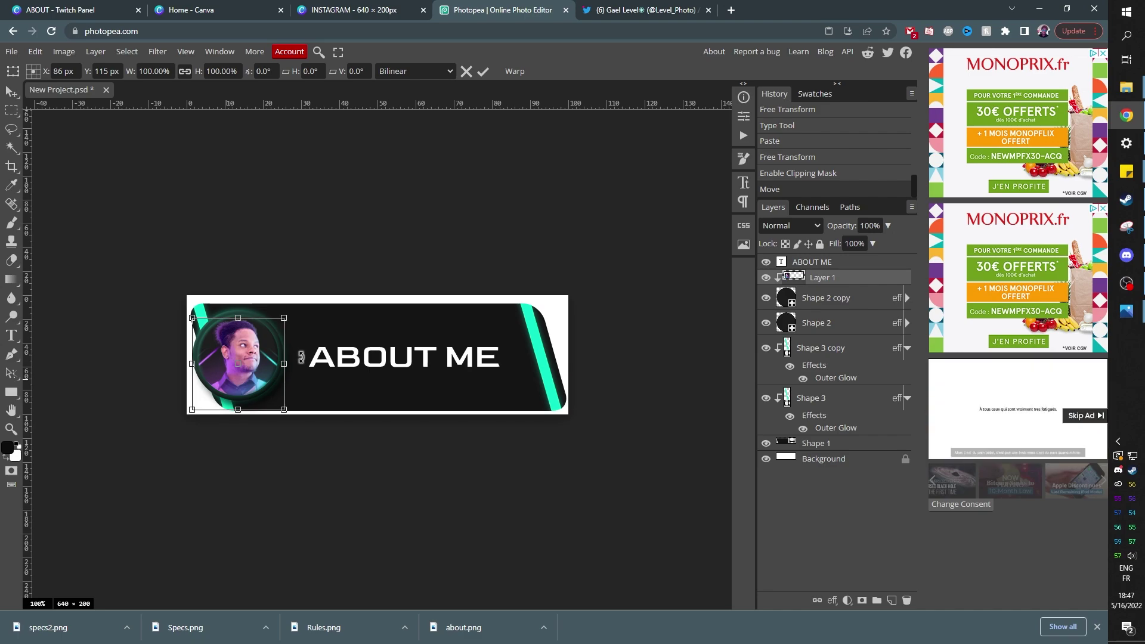
pyautogui.press('Return')
pyautogui.click(823, 348)
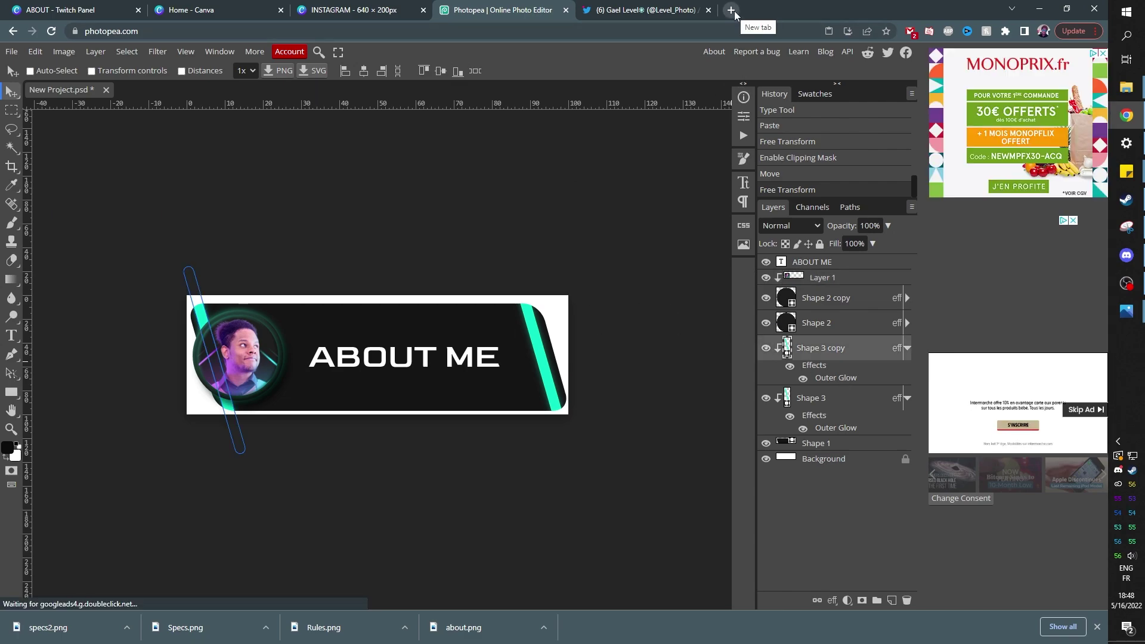
# - Duplicate the Shape 1 box and shrink the original into a smaller inner panel
pyautogui.click(811, 444)
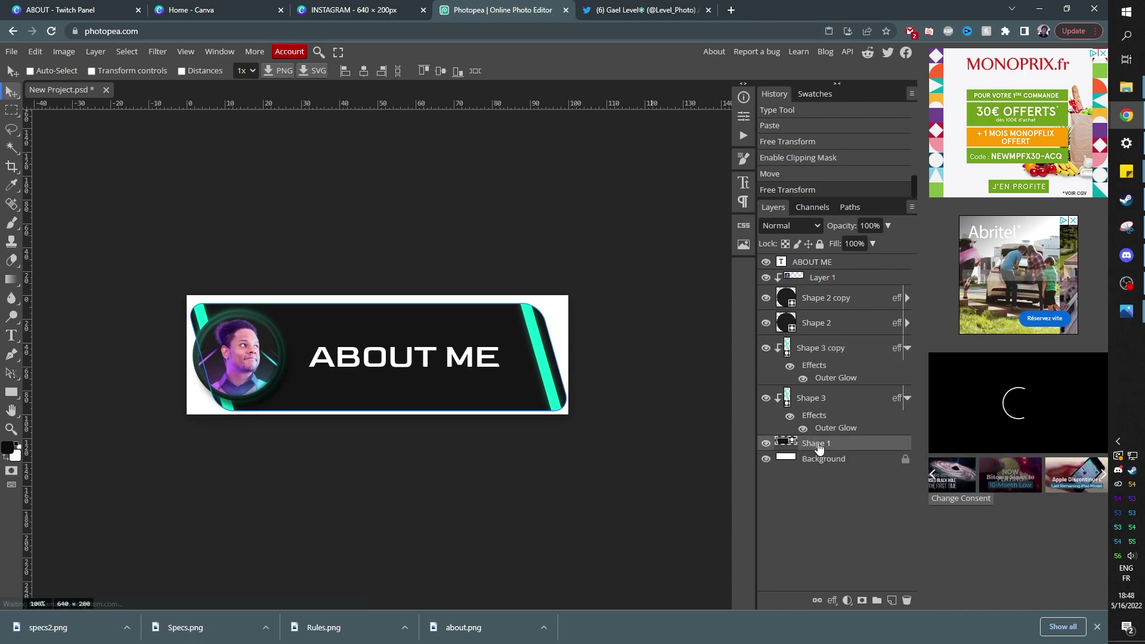
pyautogui.hotkey('ctrl', 'j')
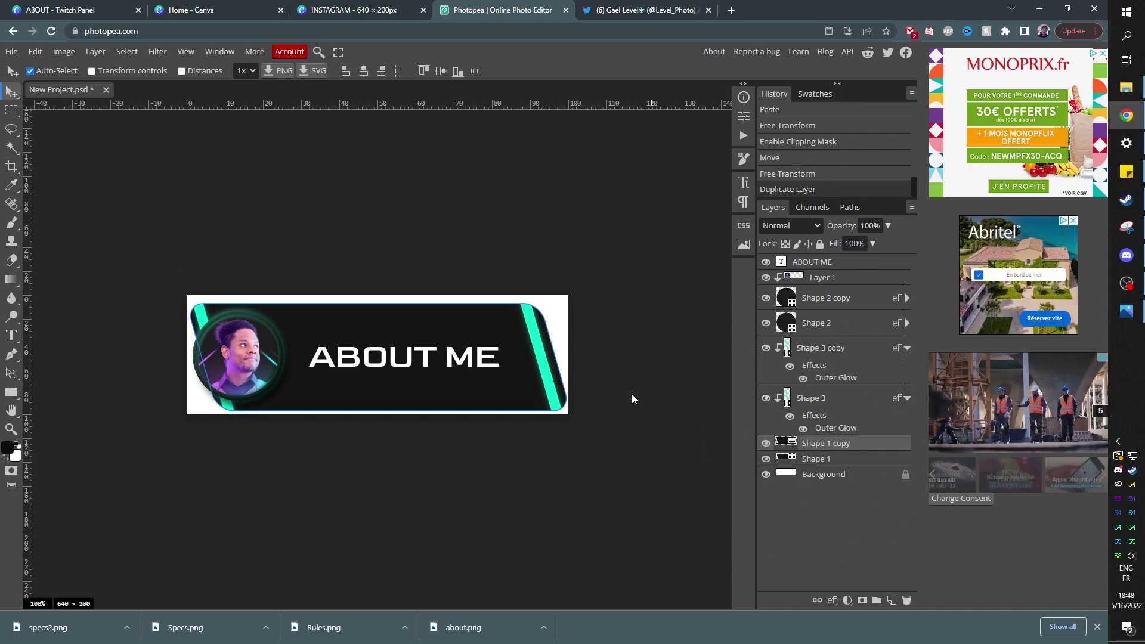
pyautogui.hotkey('ctrl', 't')
pyautogui.moveTo(380, 303); pyautogui.dragTo(381, 317)
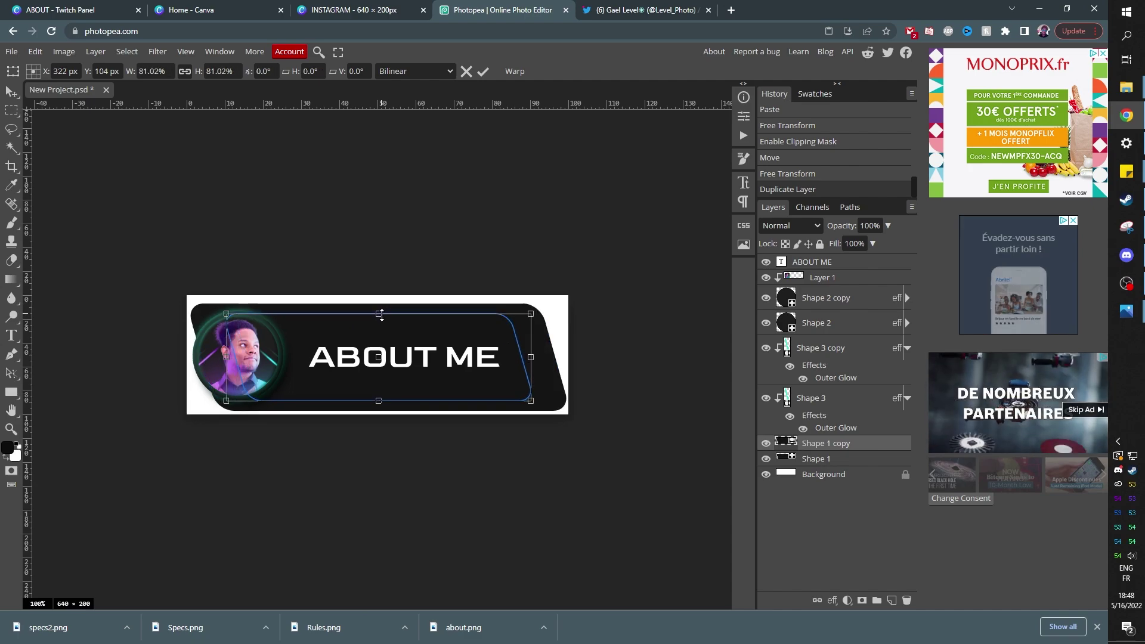
pyautogui.press('Return')
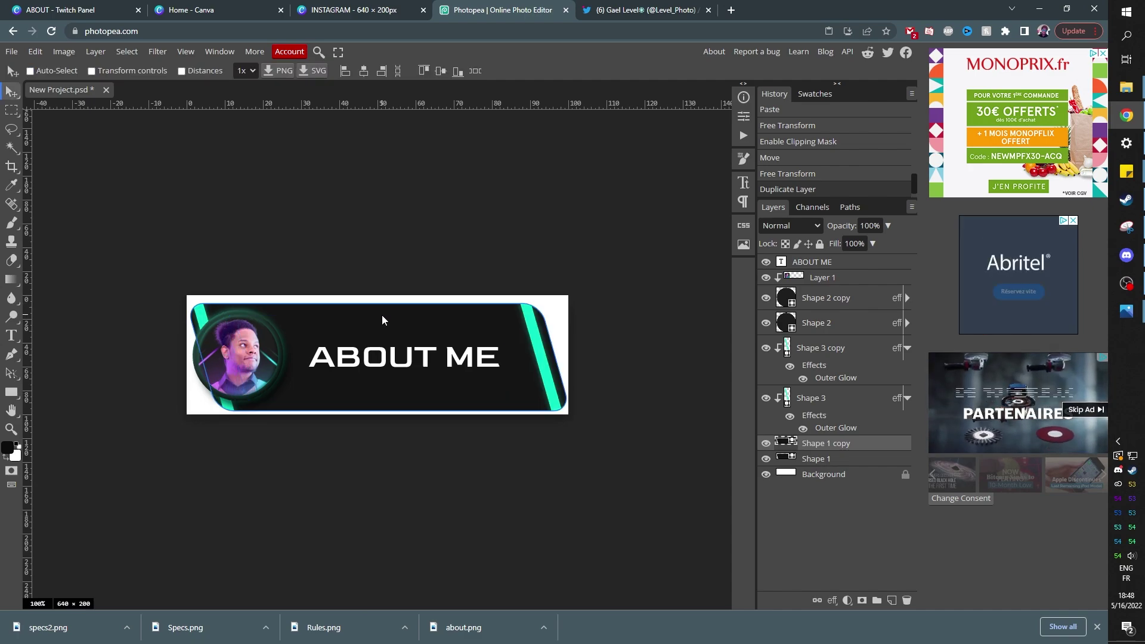
pyautogui.click(822, 462)
pyautogui.hotkey('ctrl', 't')
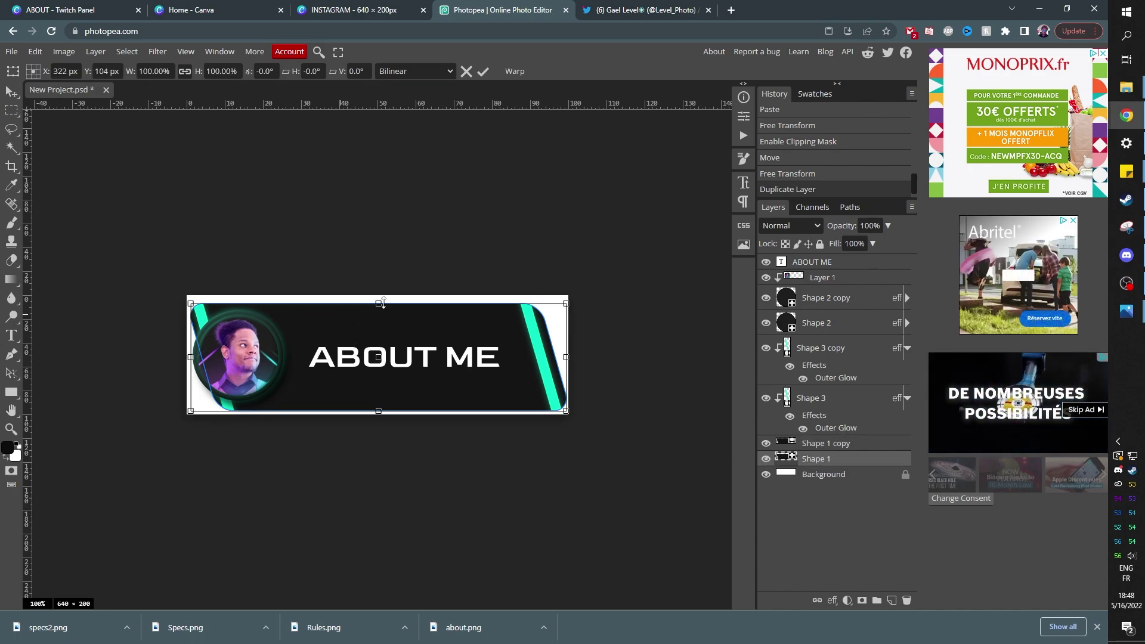
pyautogui.moveTo(379, 303); pyautogui.dragTo(334, 357)
pyautogui.press('Return')
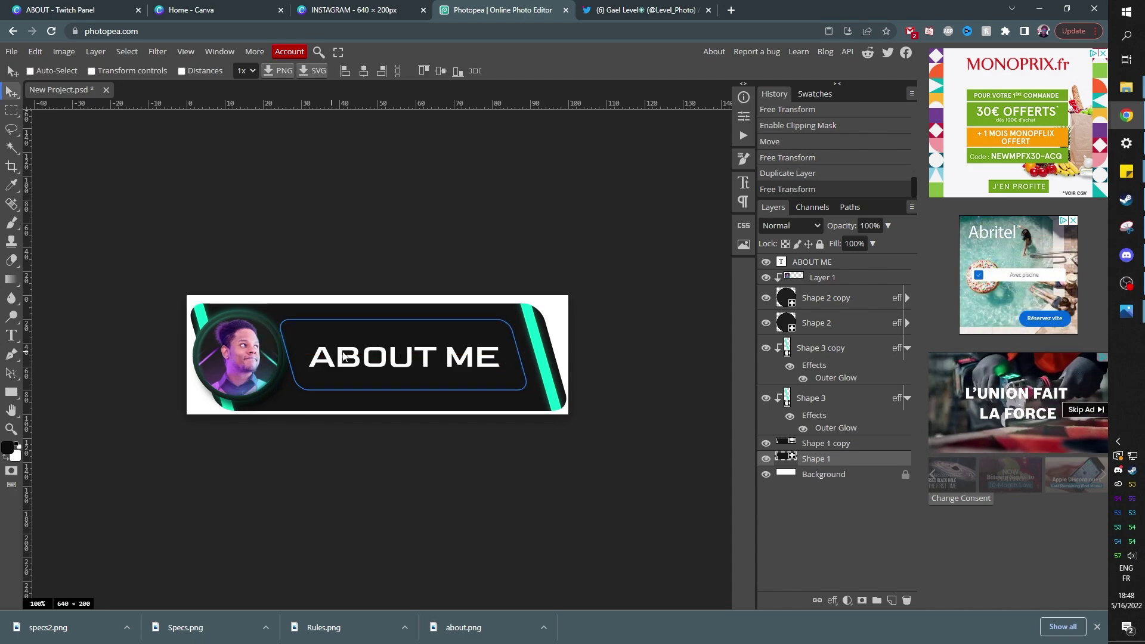
# - Fill the inner box with a slightly lighter dark grey and move its layer above the stripes
pyautogui.doubleClick(787, 456)
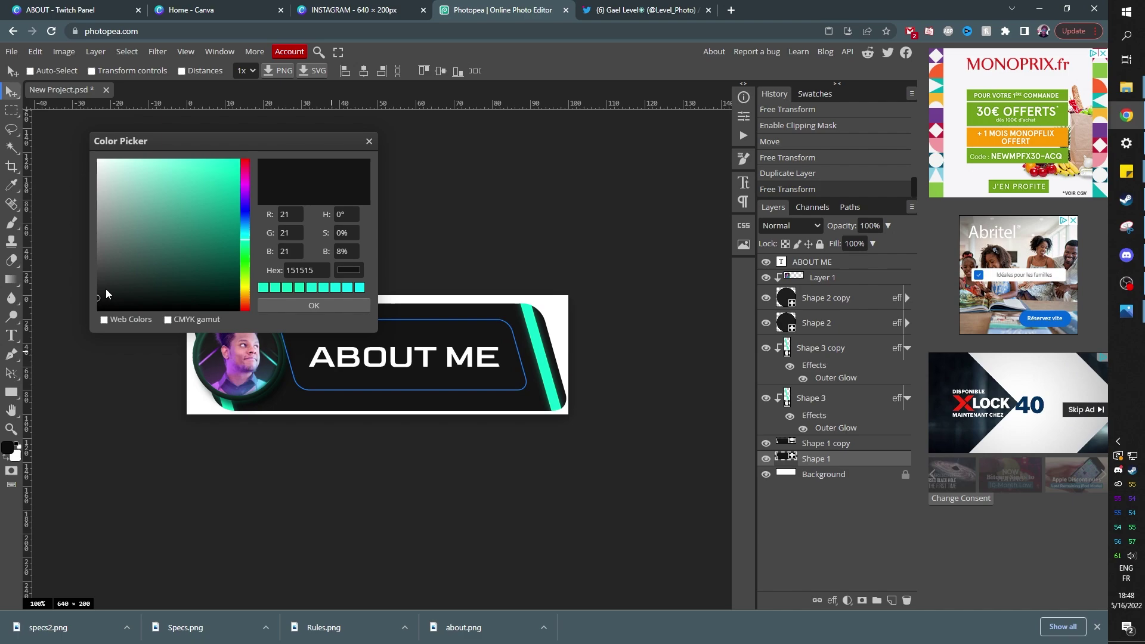
pyautogui.moveTo(98, 302); pyautogui.dragTo(97, 292)
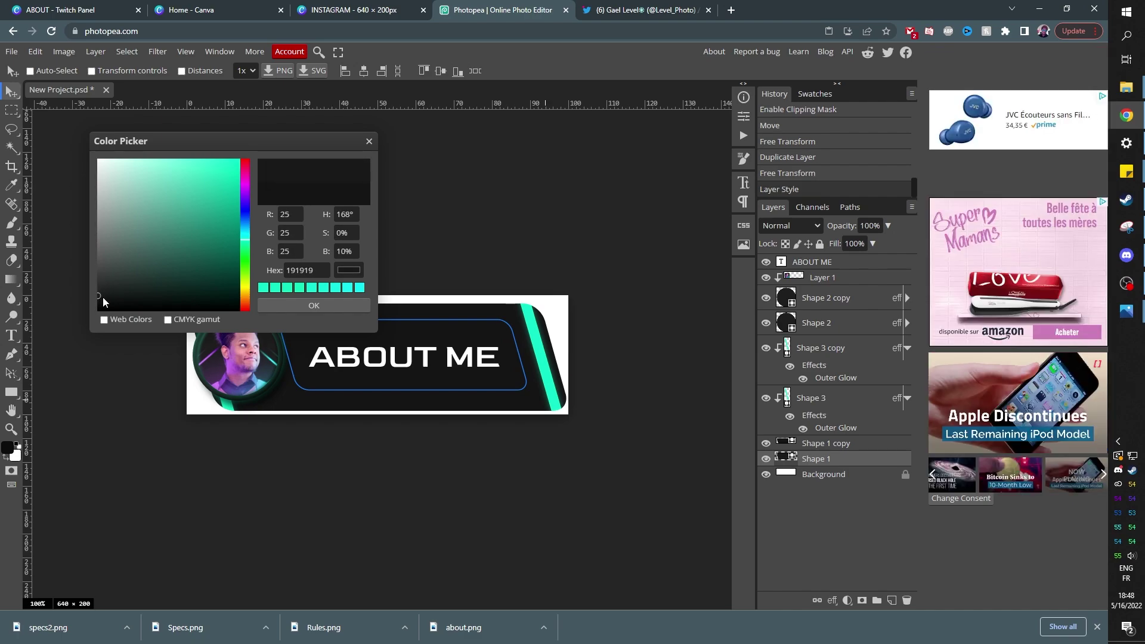
pyautogui.click(330, 306)
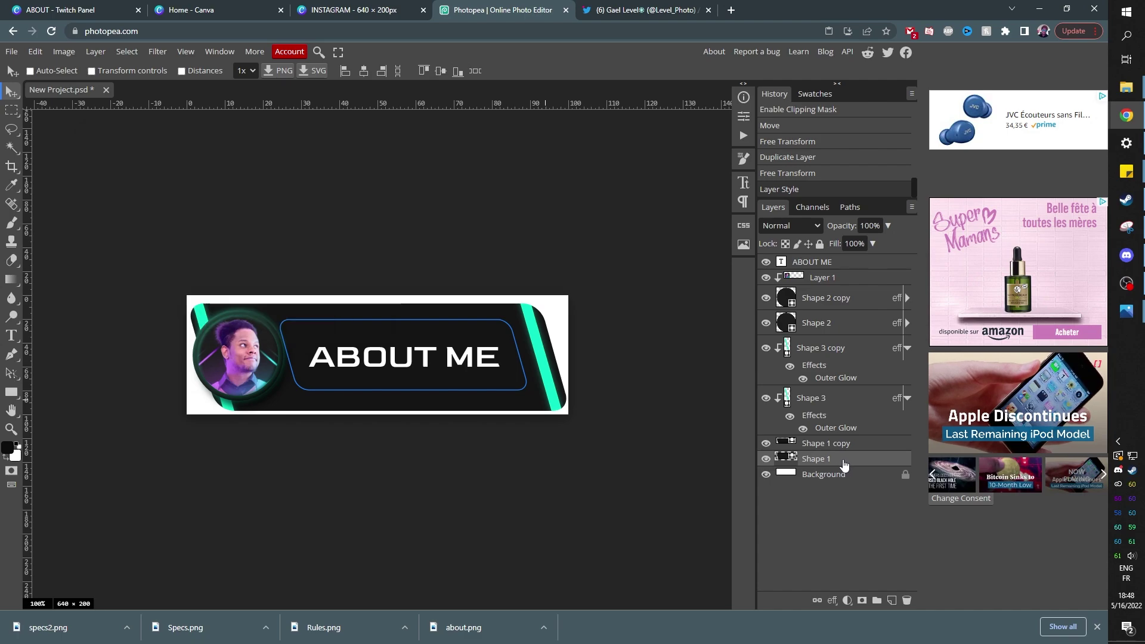
pyautogui.moveTo(845, 465); pyautogui.dragTo(835, 330)
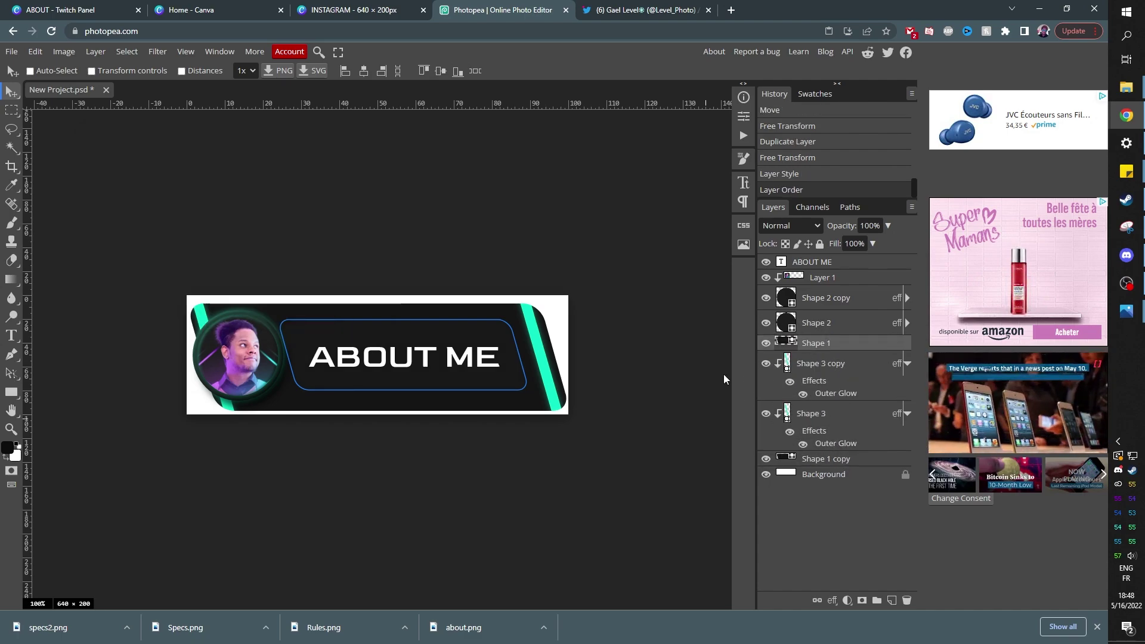
# - Add a drop shadow to the inner box (57% opacity, distance 14, size 13)
pyautogui.click(813, 475)
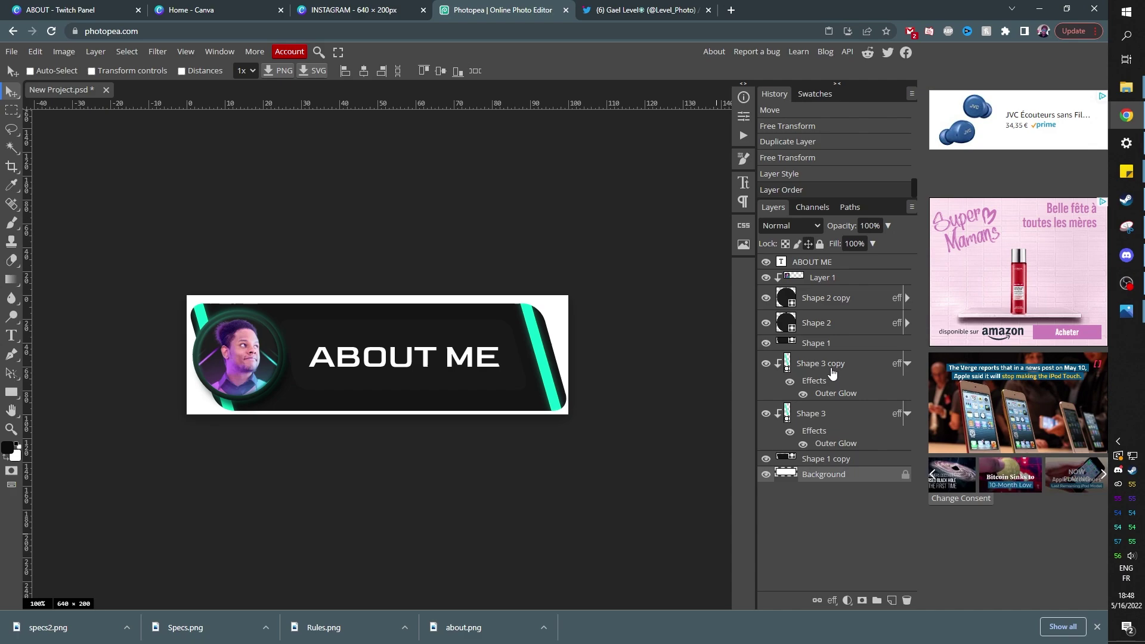
pyautogui.click(822, 345)
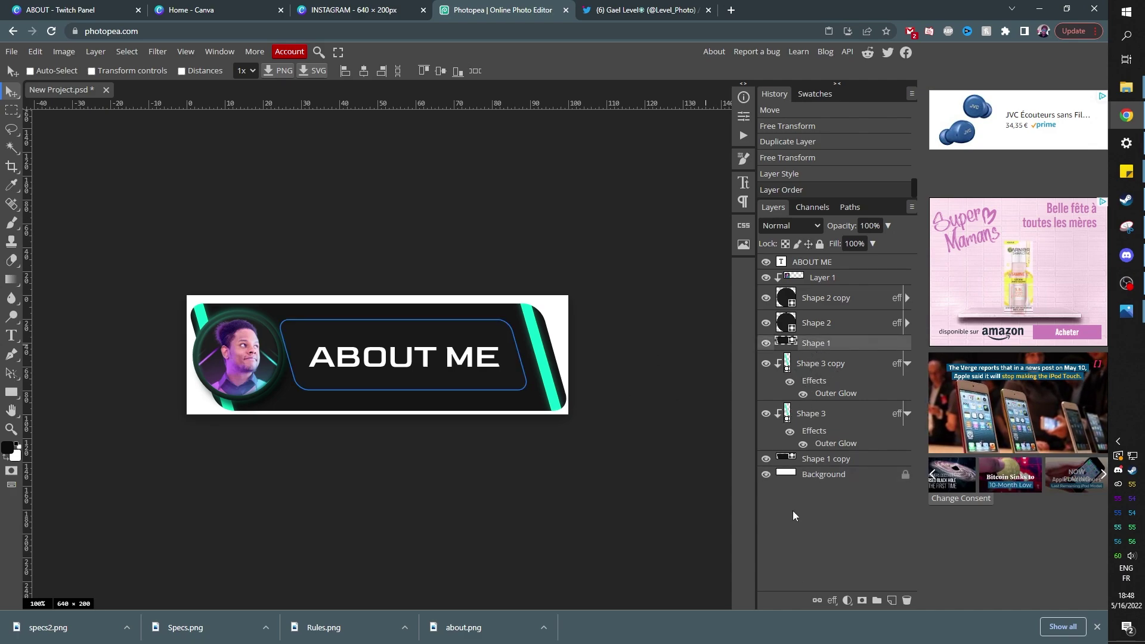
pyautogui.click(832, 600)
pyautogui.click(859, 581)
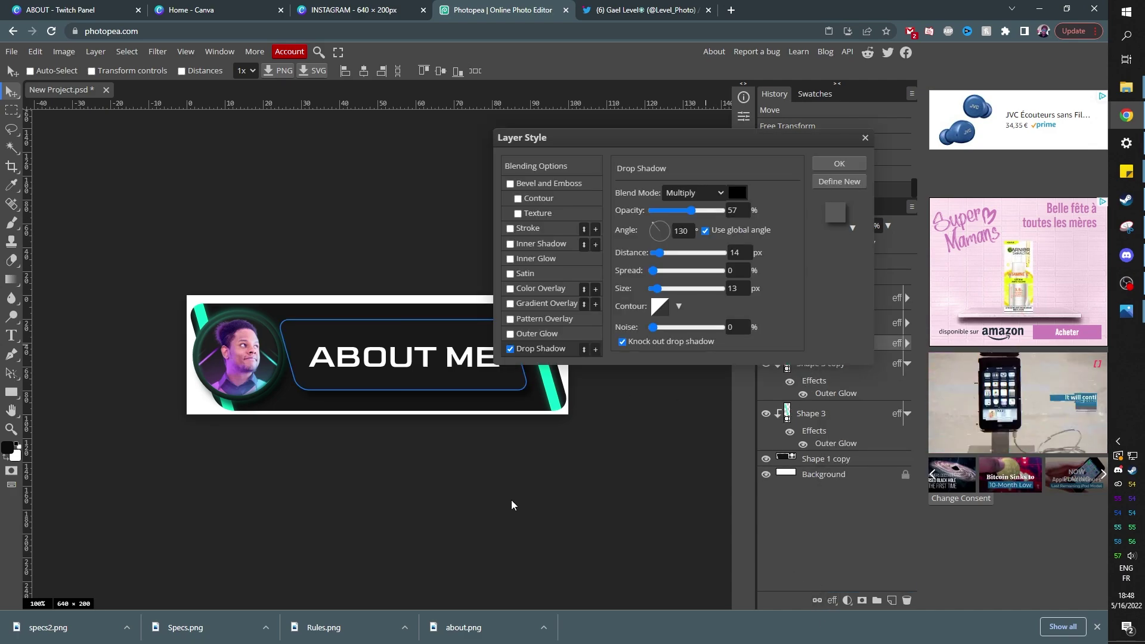
pyautogui.click(839, 164)
pyautogui.click(831, 481)
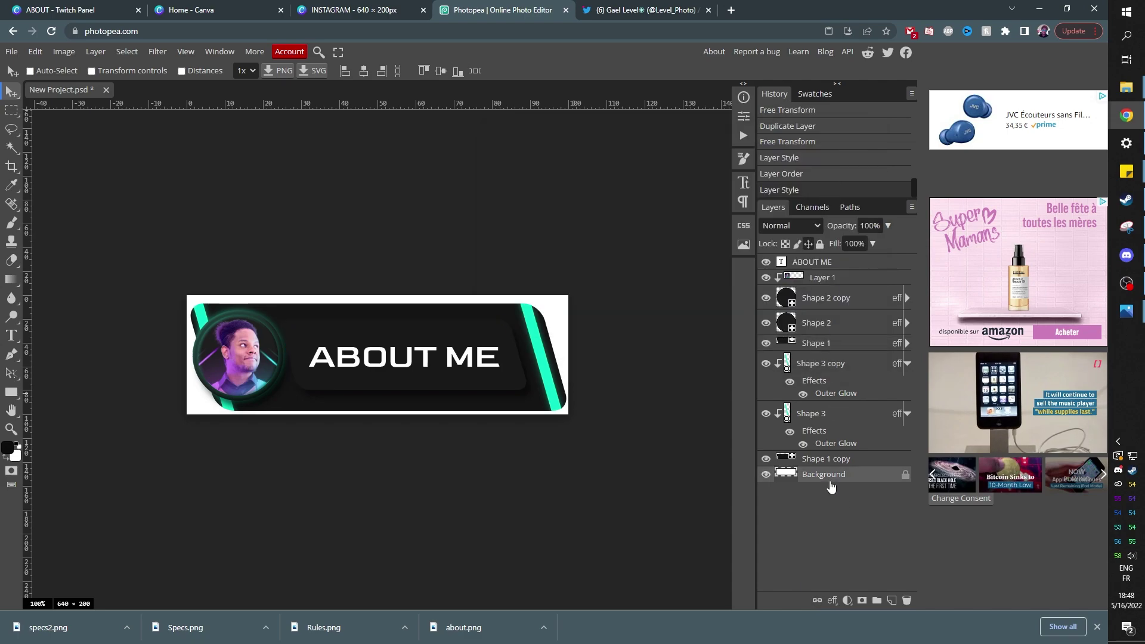
# - Copy the black-and-white abstract spiral architecture photo from PxHere and return to Photopea
pyautogui.click(731, 11)
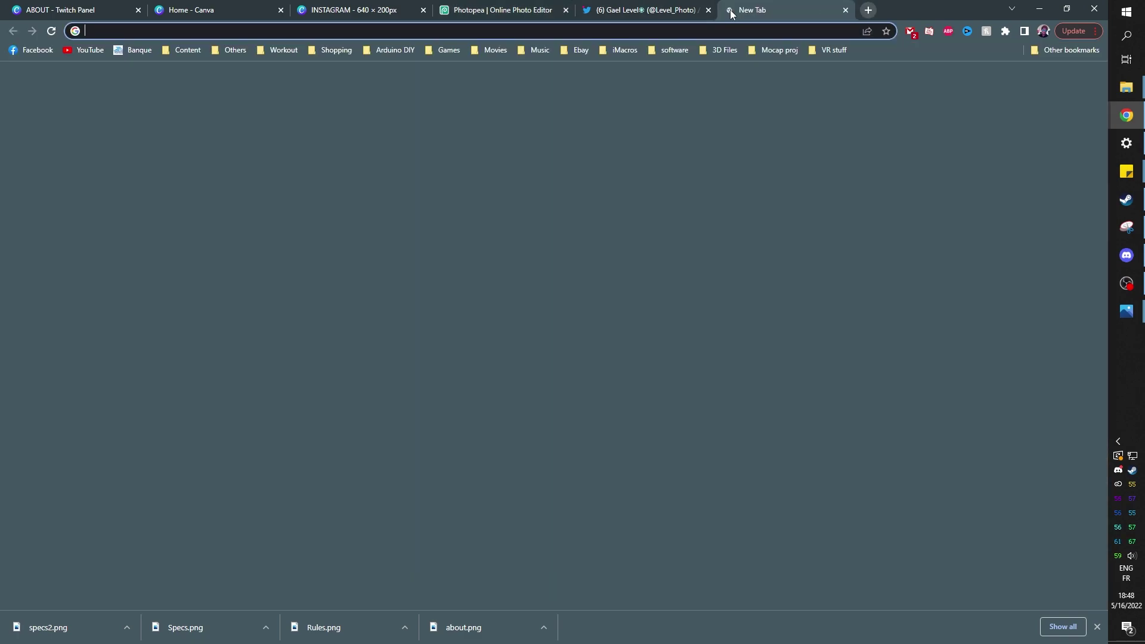
pyautogui.write('px')
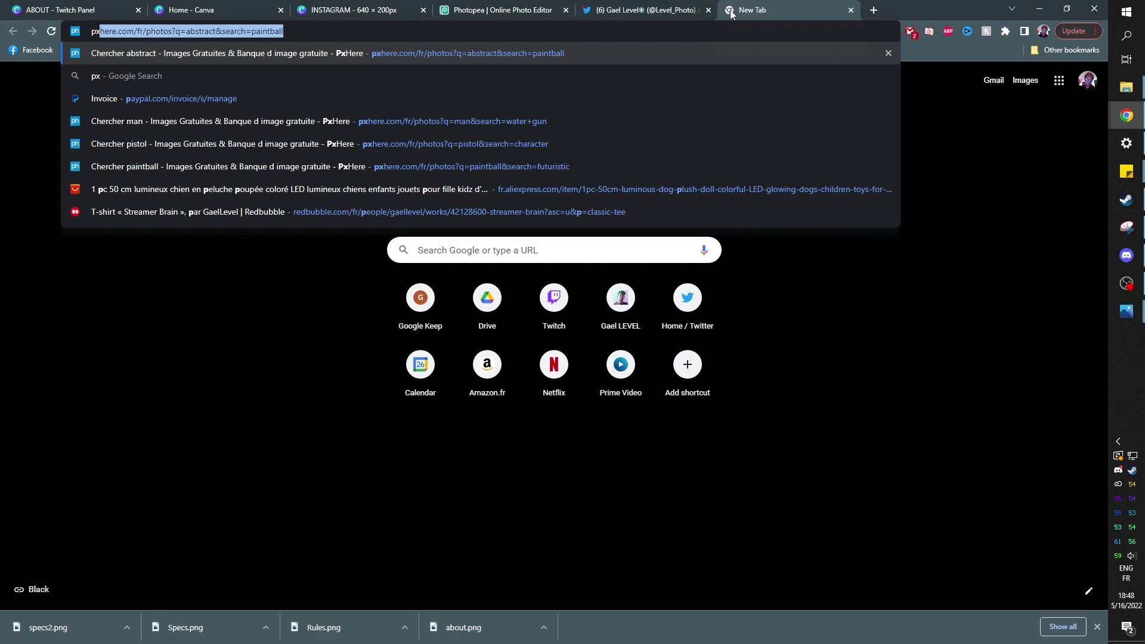
pyautogui.press('Return')
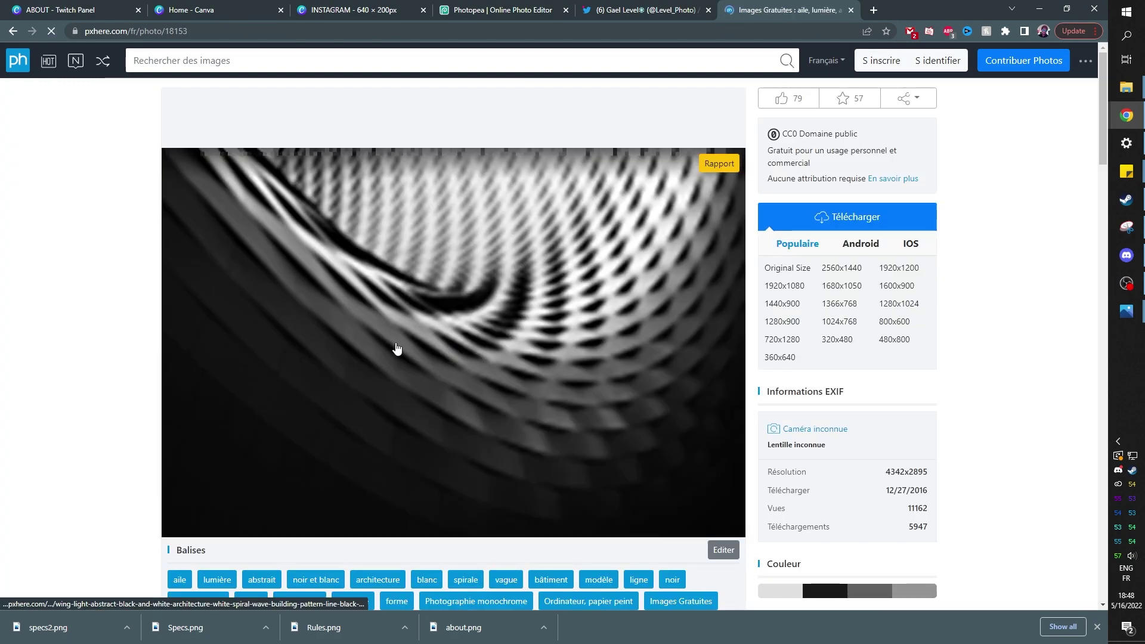
pyautogui.rightClick(458, 266)
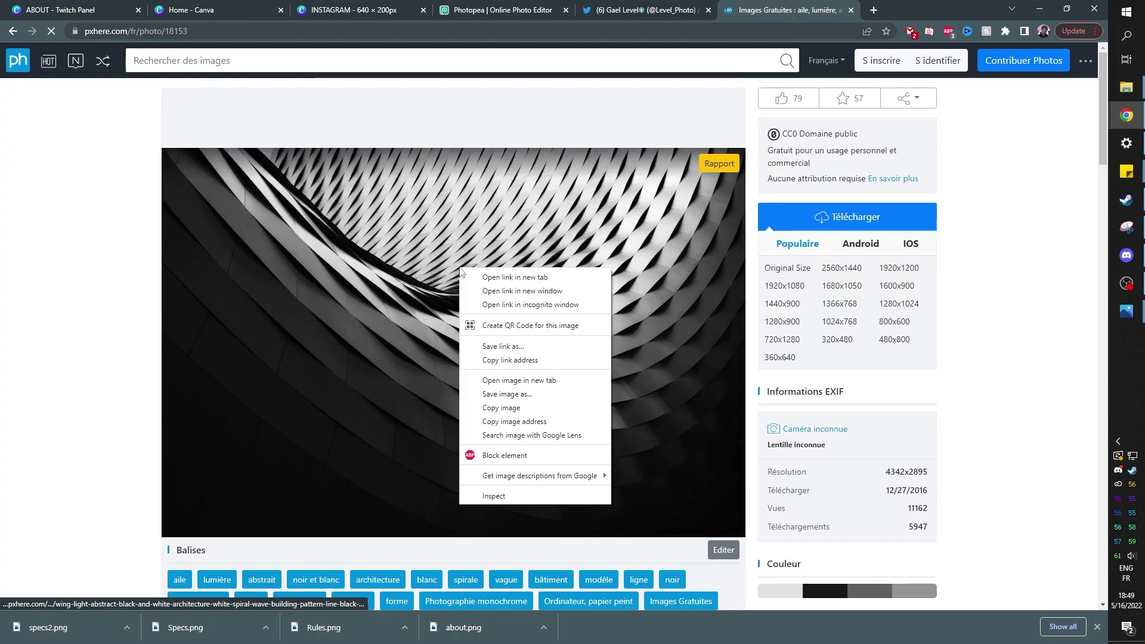
pyautogui.click(501, 401)
pyautogui.click(500, 9)
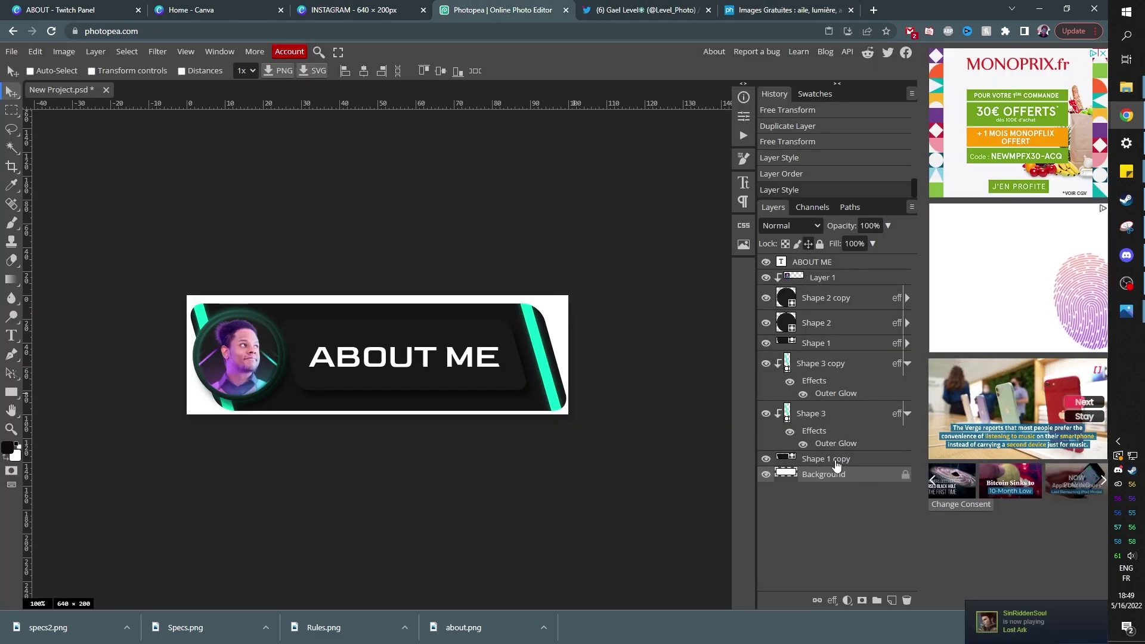
# - Paste the architecture photo above Shape 1 copy and fade it to a faint low opacity
pyautogui.click(837, 462)
pyautogui.hotkey('ctrl', 'v')
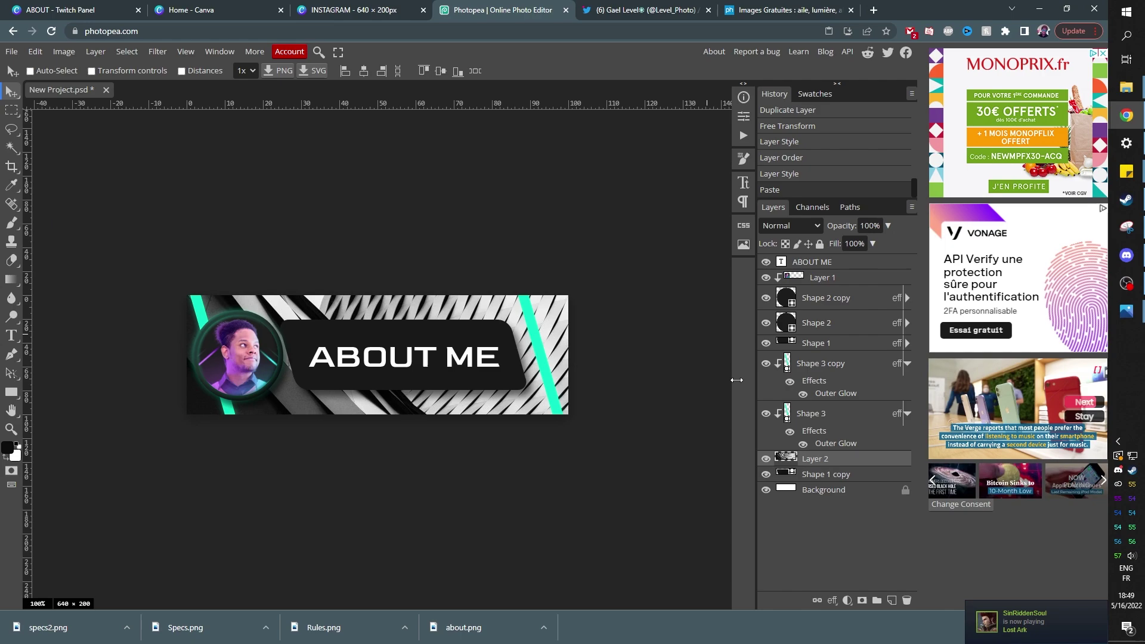
pyautogui.click(887, 226)
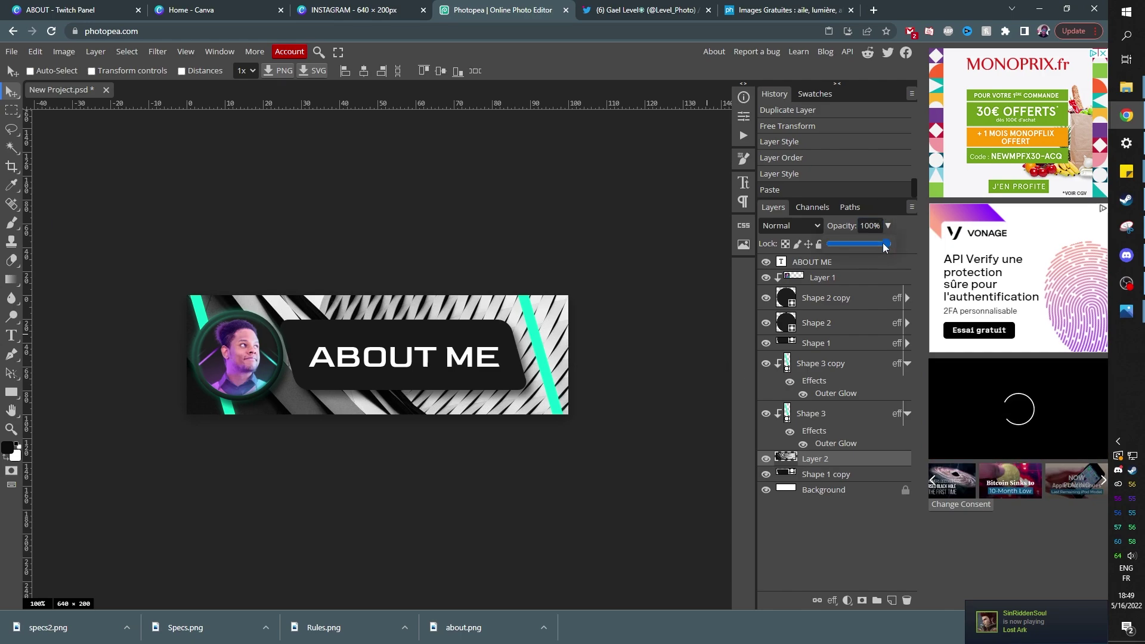
pyautogui.moveTo(888, 244); pyautogui.dragTo(838, 246)
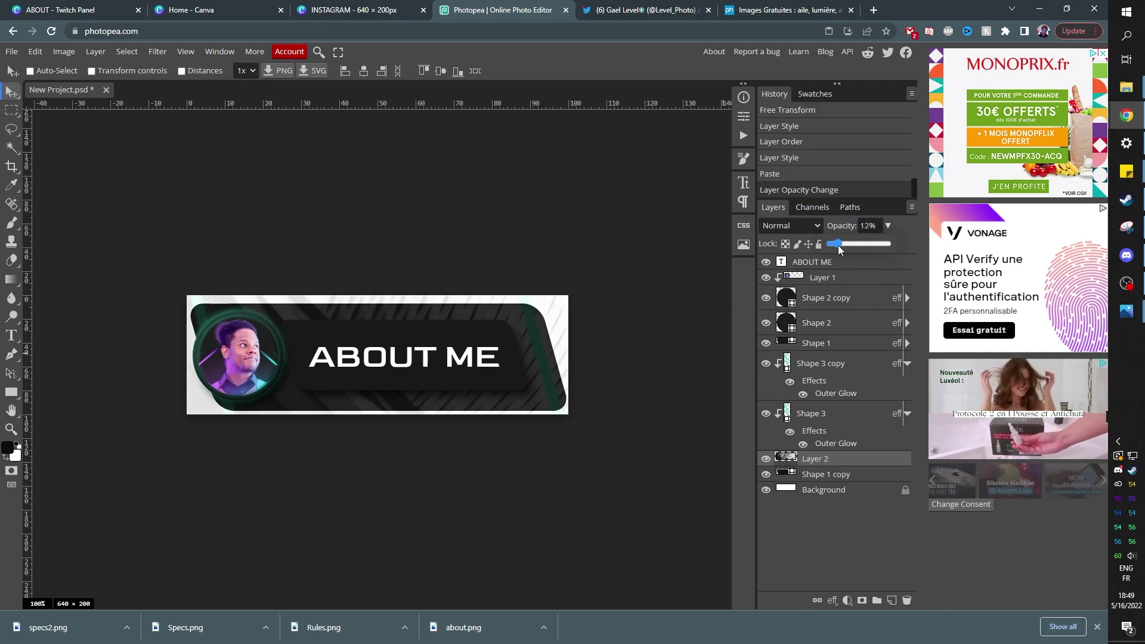
# - Clip the texture into the dark box and scale it down to about 65%
pyautogui.keyDown('alt'); pyautogui.click(830, 466); pyautogui.keyUp('alt')
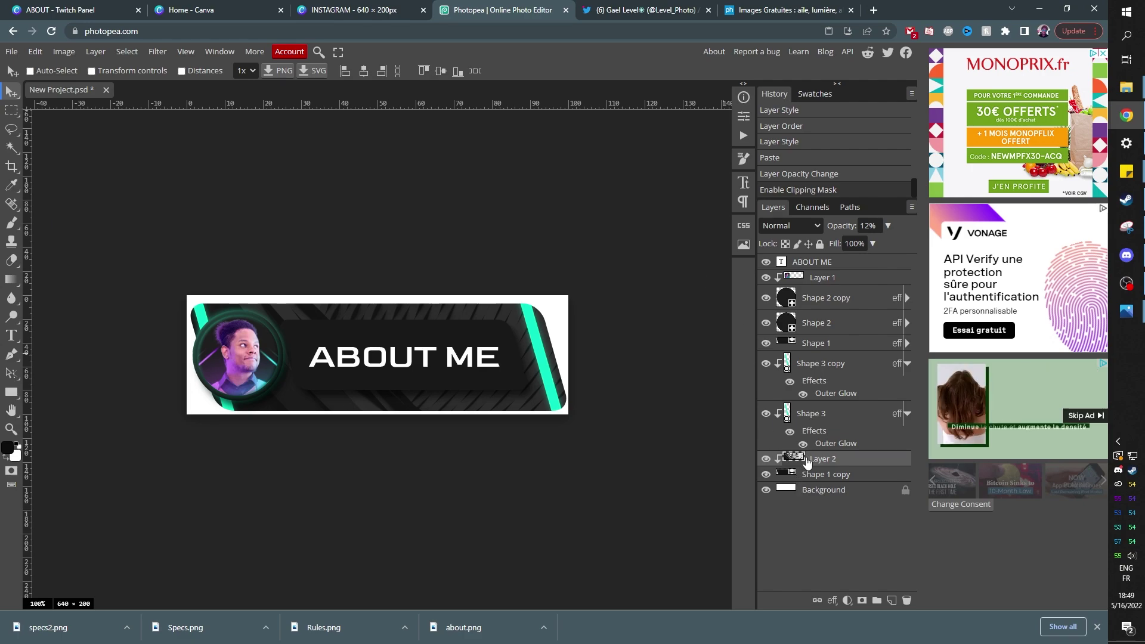
pyautogui.hotkey('ctrl', 't')
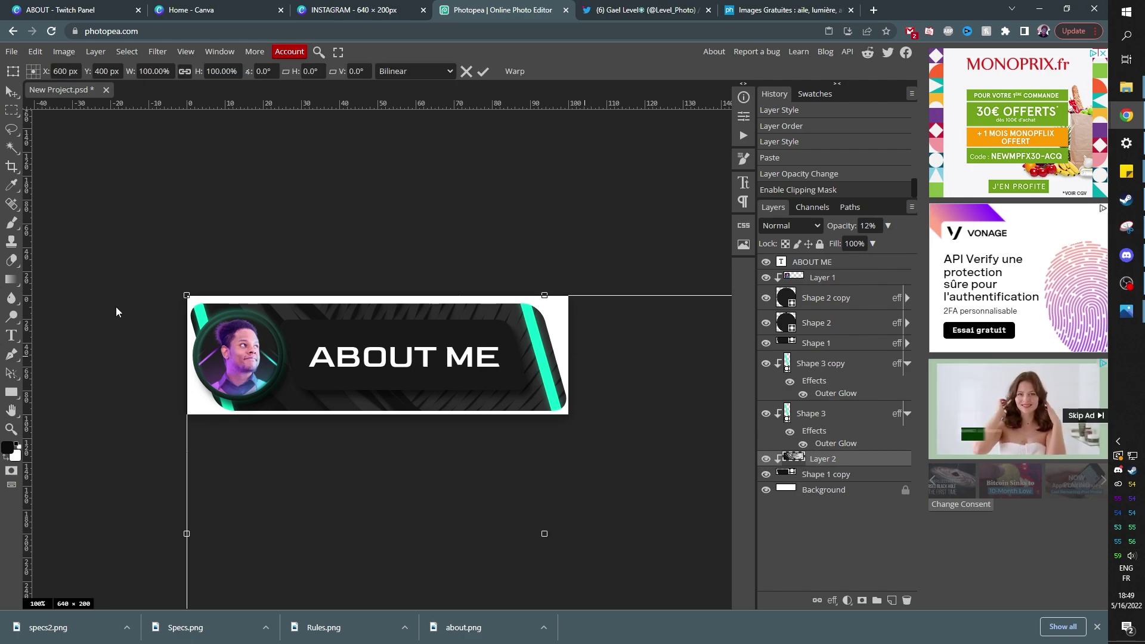
pyautogui.moveTo(186, 294); pyautogui.dragTo(383, 426)
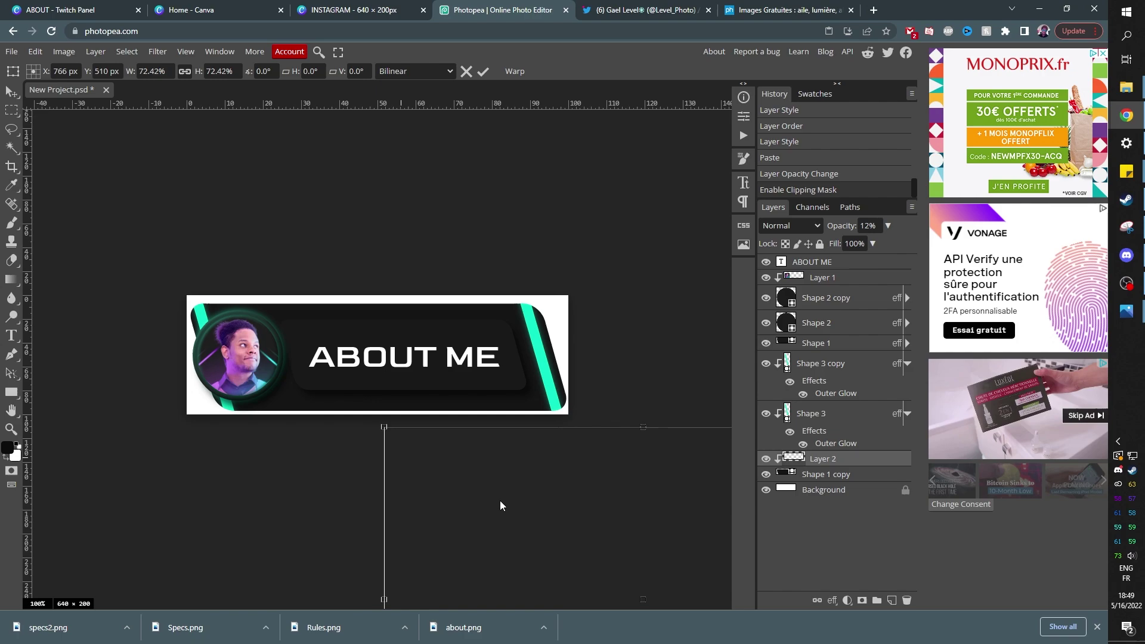
pyautogui.moveTo(499, 500); pyautogui.dragTo(182, 308)
pyautogui.moveTo(64, 580); pyautogui.dragTo(118, 543)
pyautogui.press('Return')
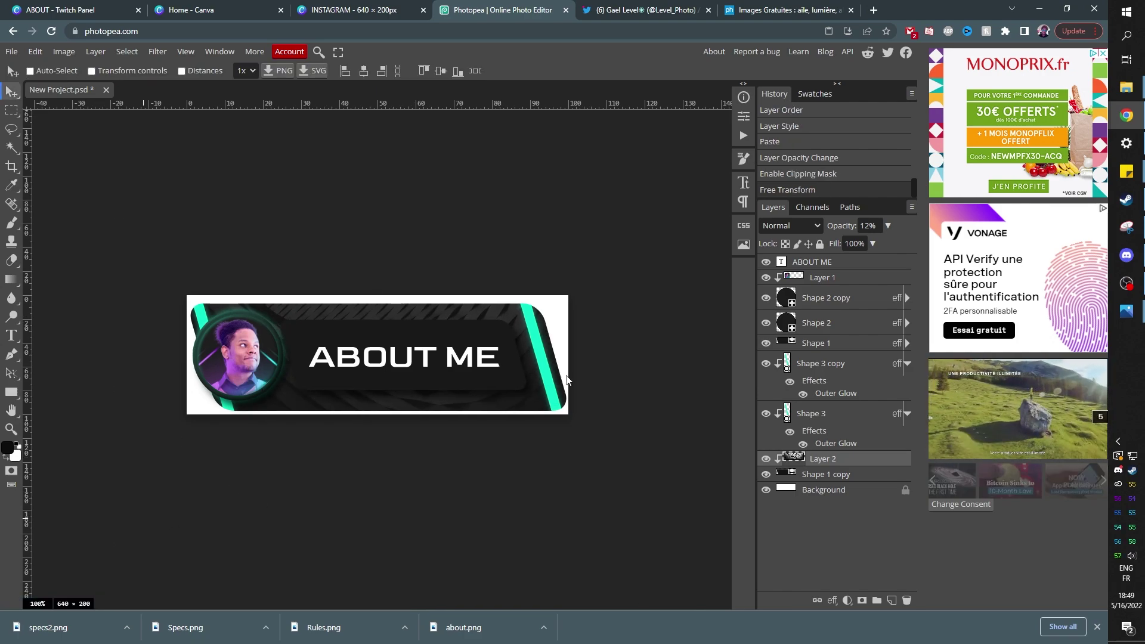
# - Add a Bevel and Emboss effect to the dark box layer Shape 1 copy
pyautogui.click(822, 476)
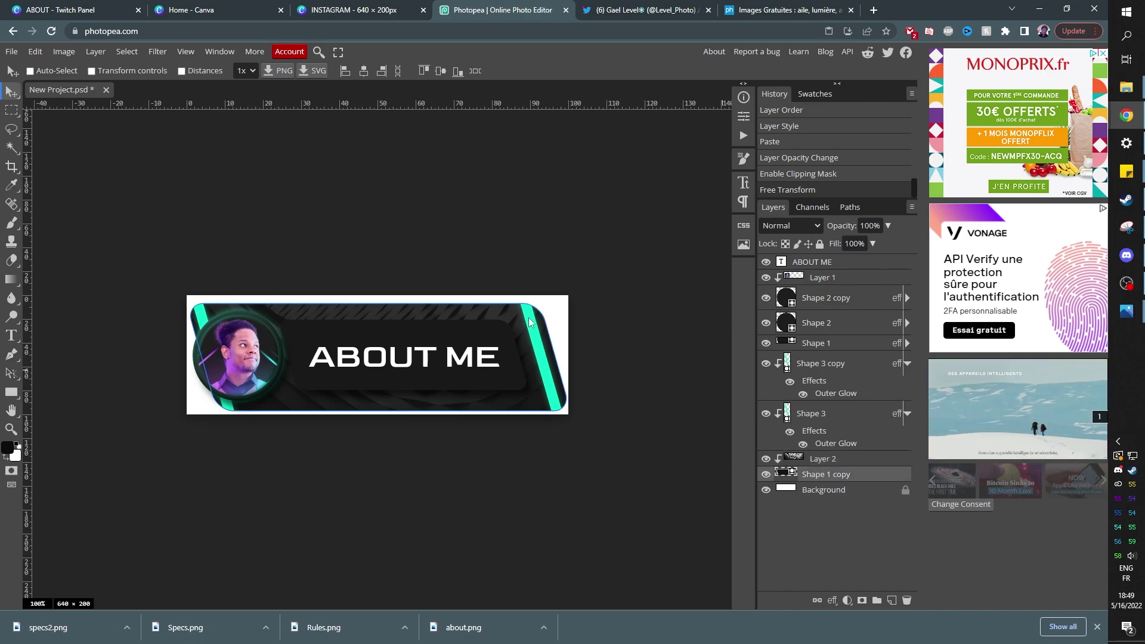
pyautogui.click(834, 599)
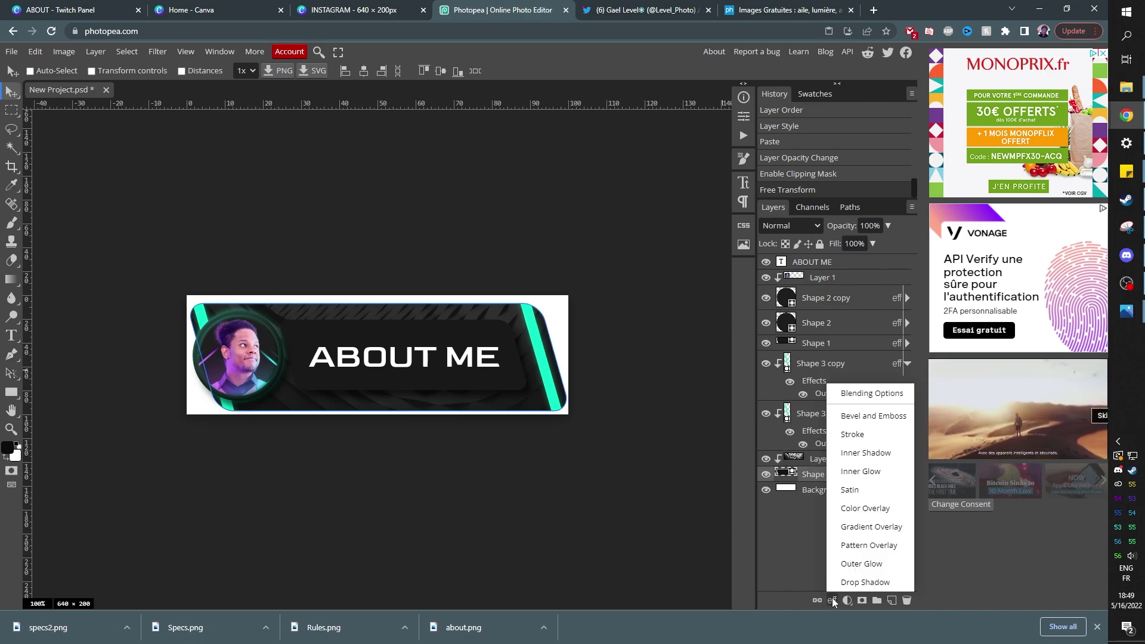
pyautogui.click(842, 415)
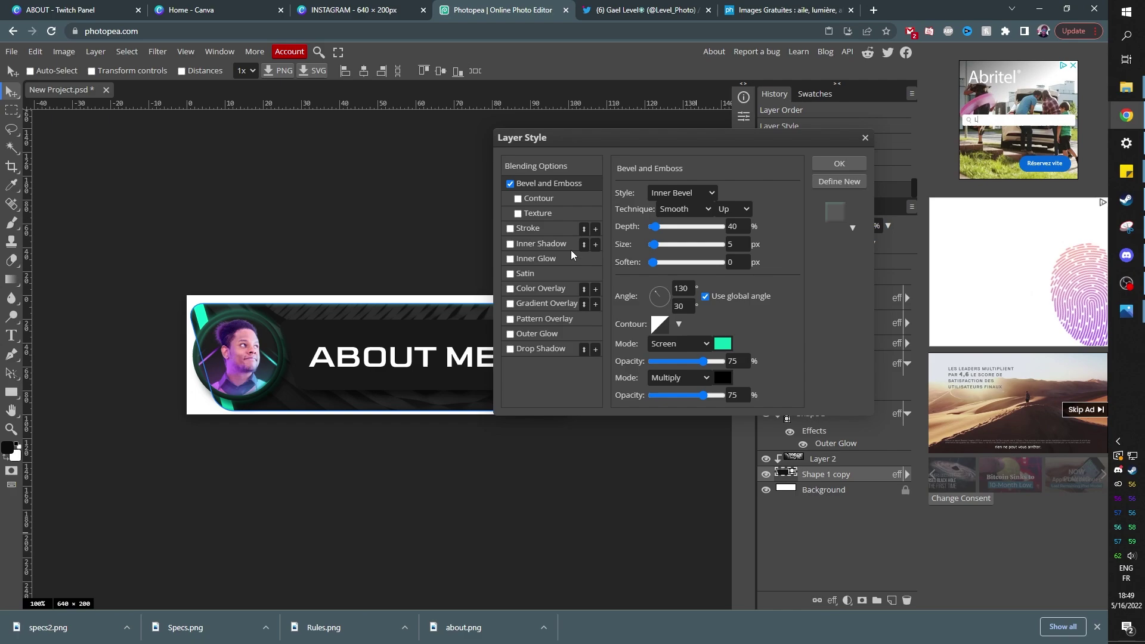
pyautogui.click(838, 163)
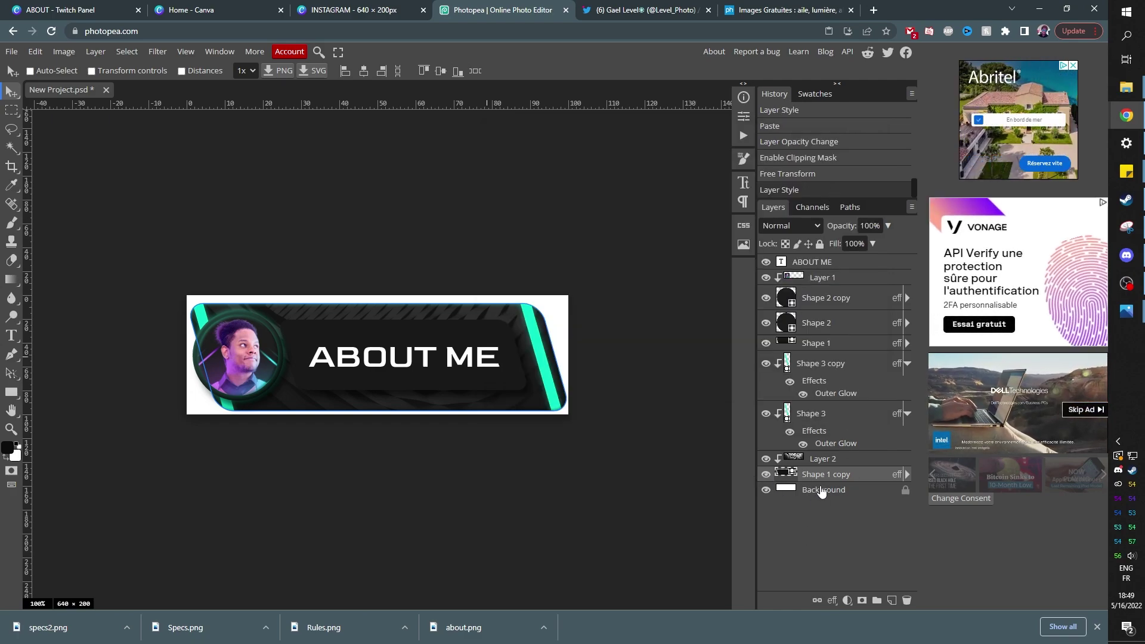
# - Give the ABOUT ME text layer an Outer Glow effect
pyautogui.click(822, 491)
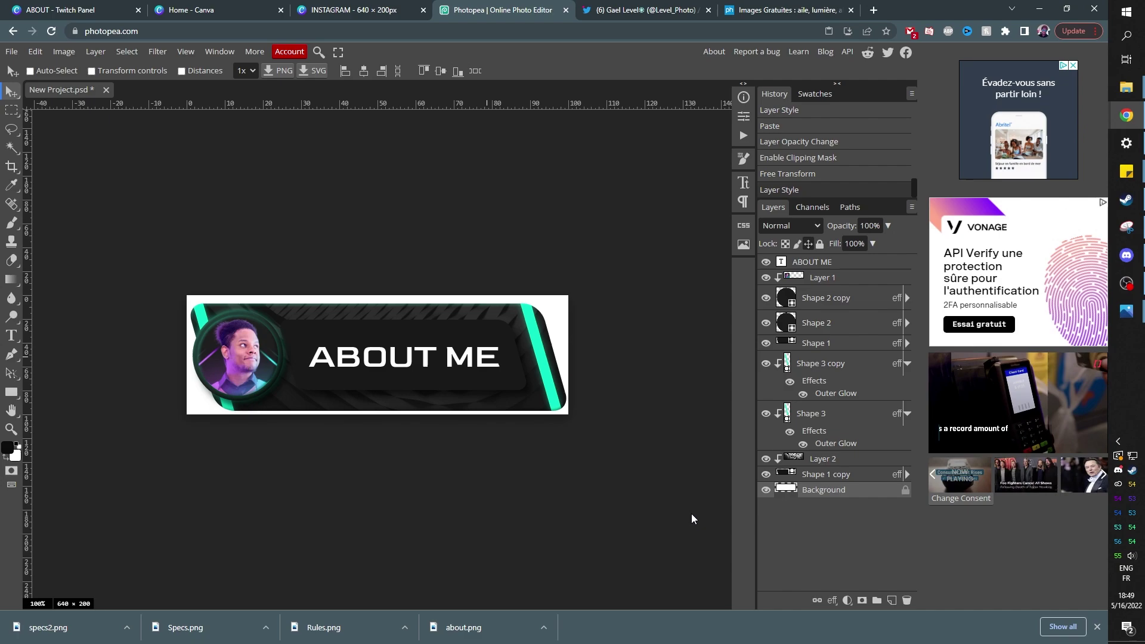
pyautogui.click(812, 262)
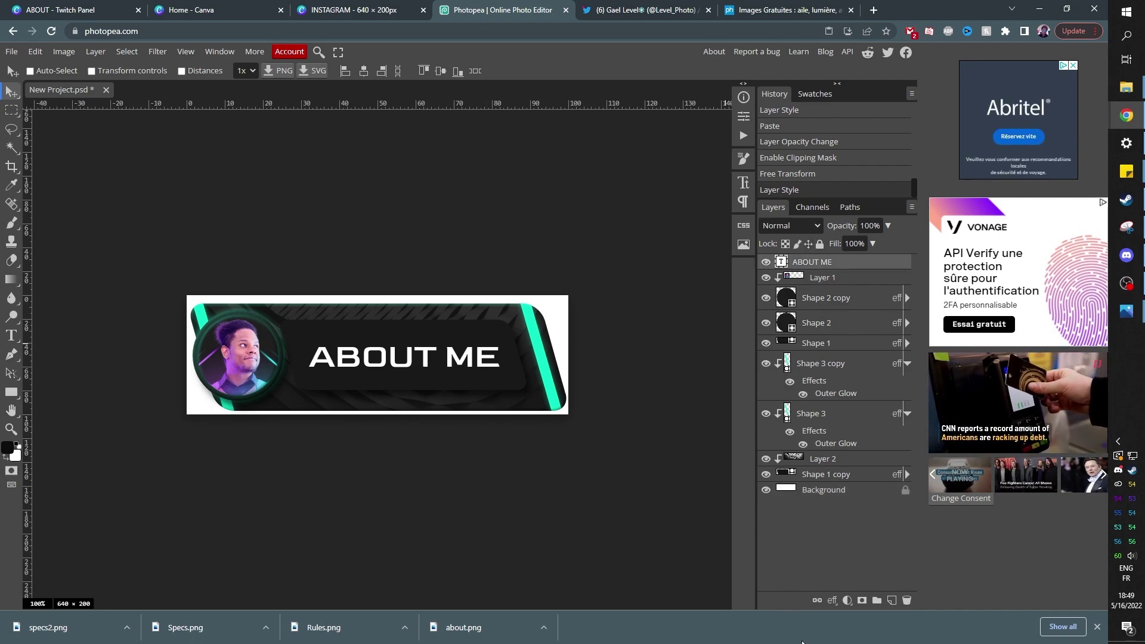
pyautogui.click(832, 600)
pyautogui.click(849, 563)
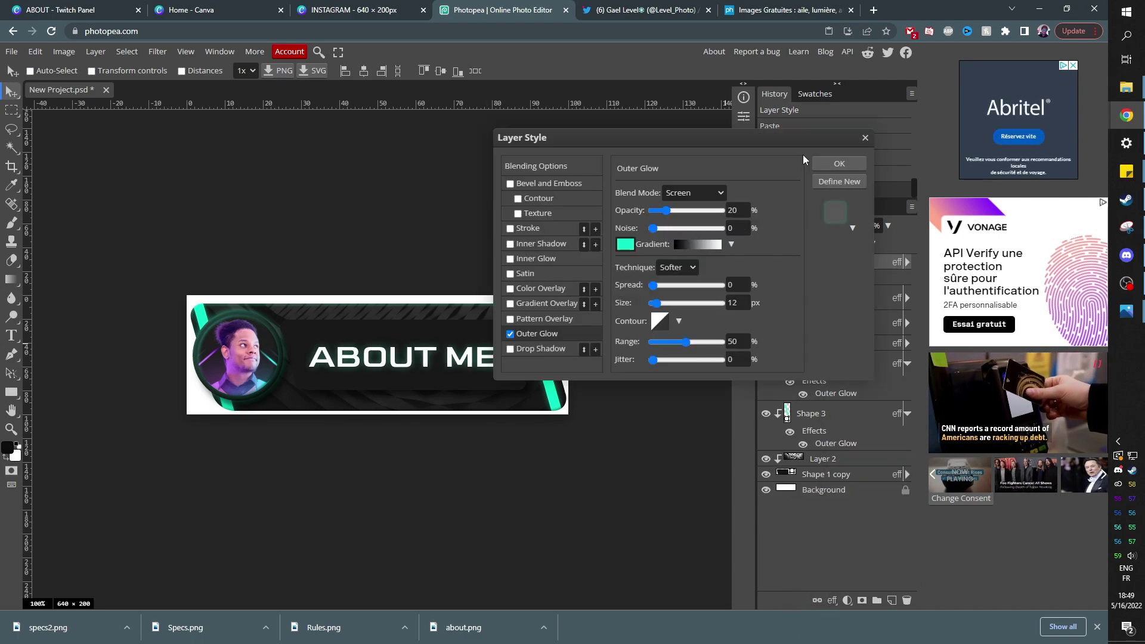
pyautogui.click(825, 163)
pyautogui.scroll(2, 663, 265)
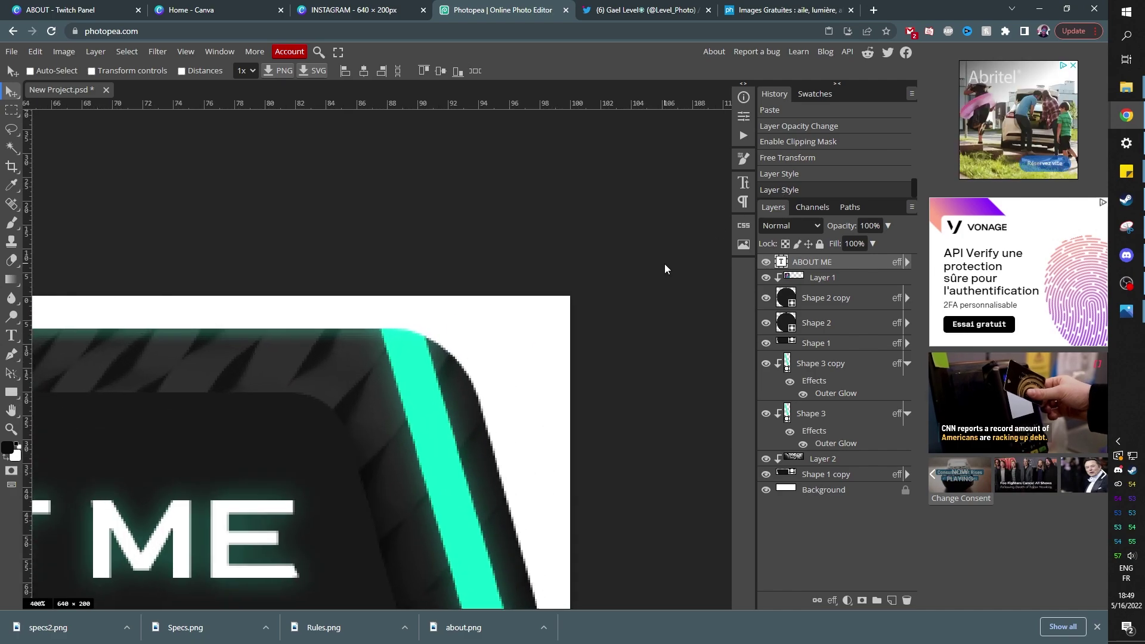
pyautogui.scroll(-3, 665, 265)
pyautogui.scroll(2, 665, 265)
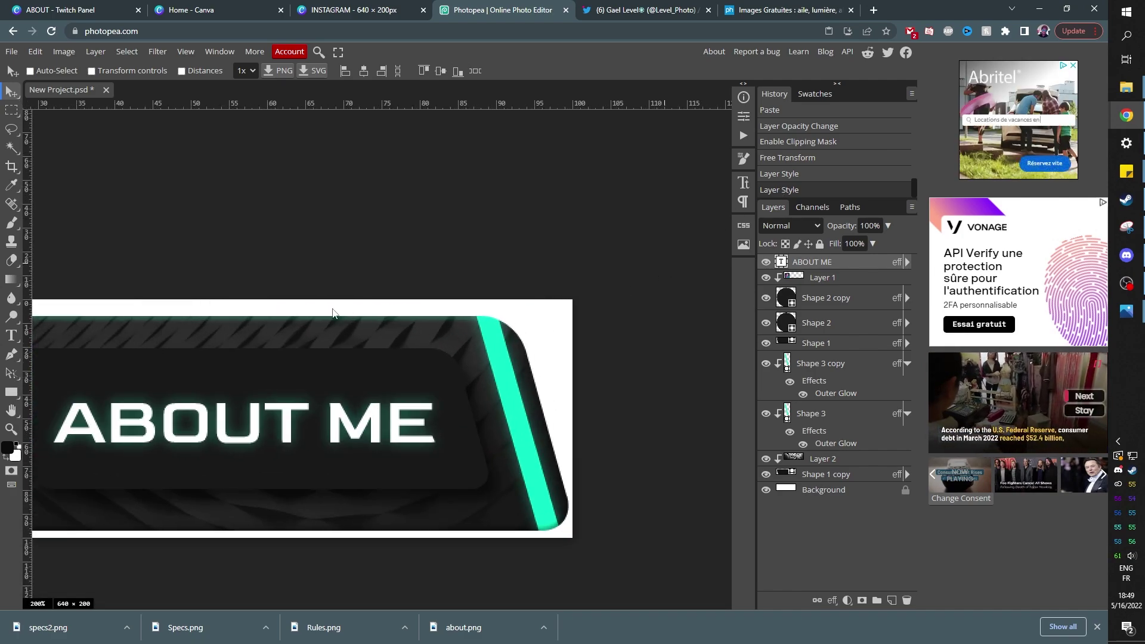
# - Hide the white Background layer so the panel's corners are transparent
pyautogui.moveTo(231, 298); pyautogui.dragTo(498, 274)
pyautogui.click(766, 490)
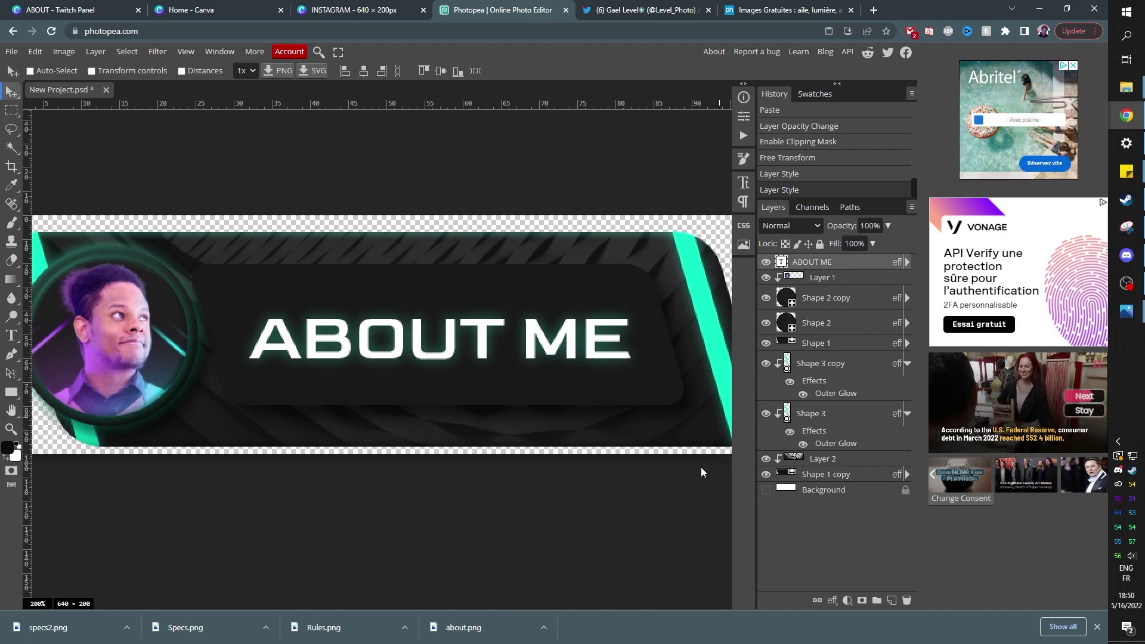
pyautogui.scroll(-1, 704, 471)
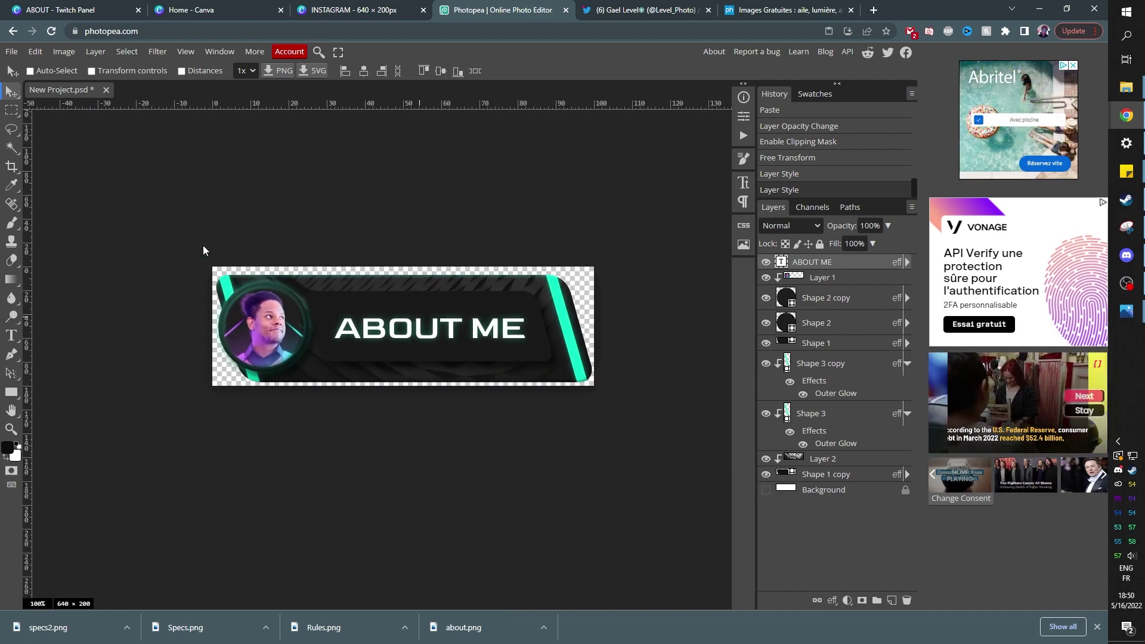
# - Export the panel as a PNG named 'egrouhfzeohlizfeoihzfse' and open the saved image to check it
pyautogui.click(11, 52)
pyautogui.moveTo(89, 233)
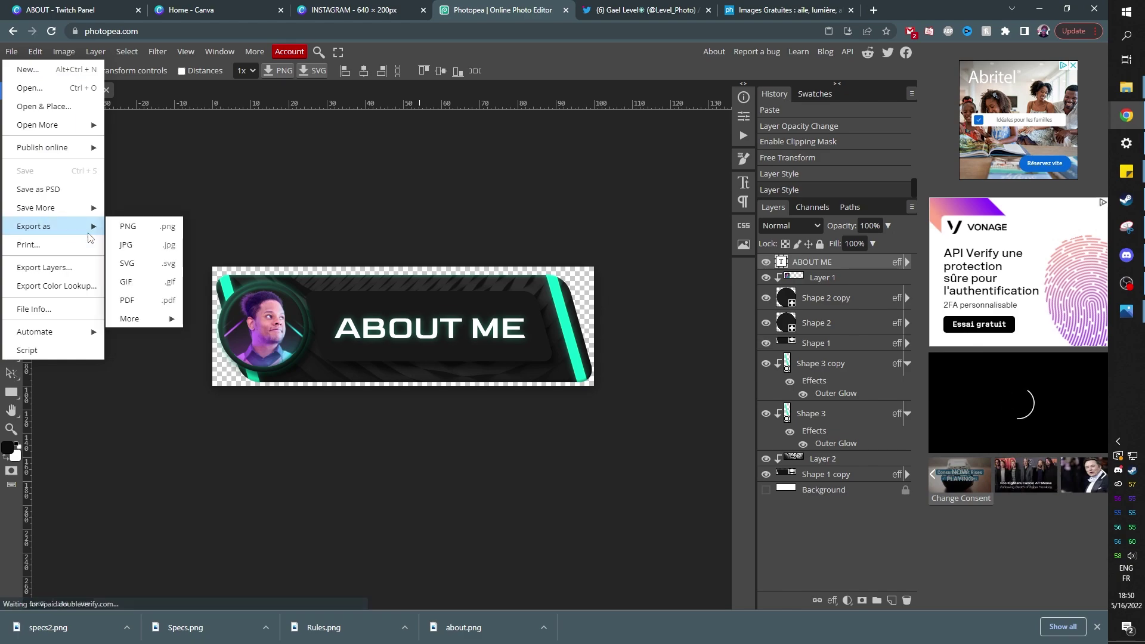
pyautogui.click(150, 229)
pyautogui.click(445, 291)
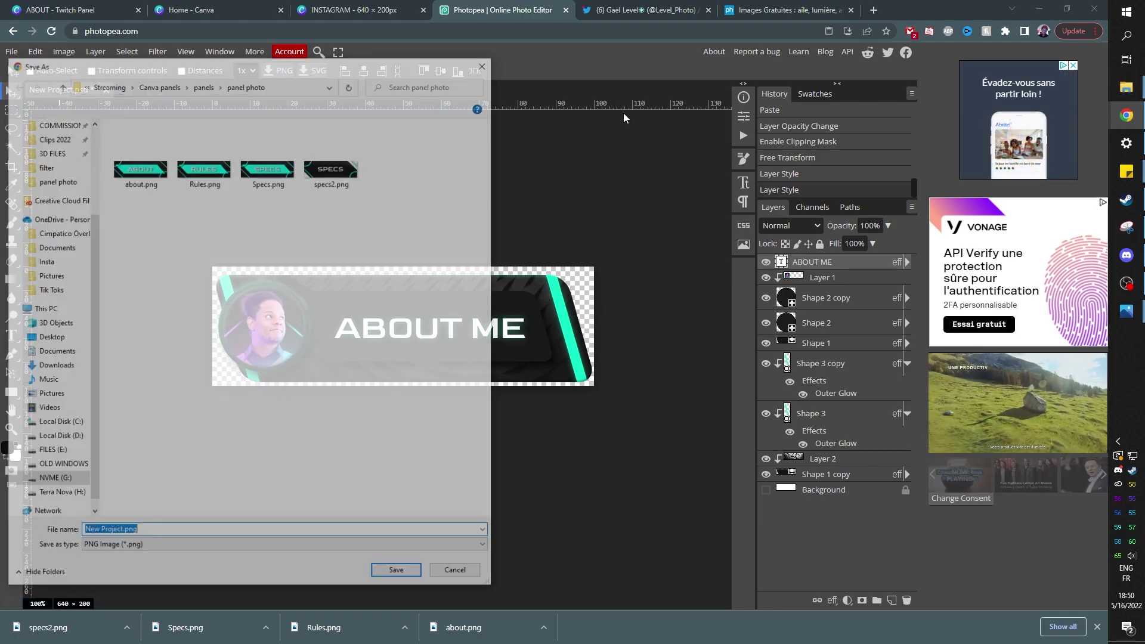
pyautogui.write('egrouhfzeohli')
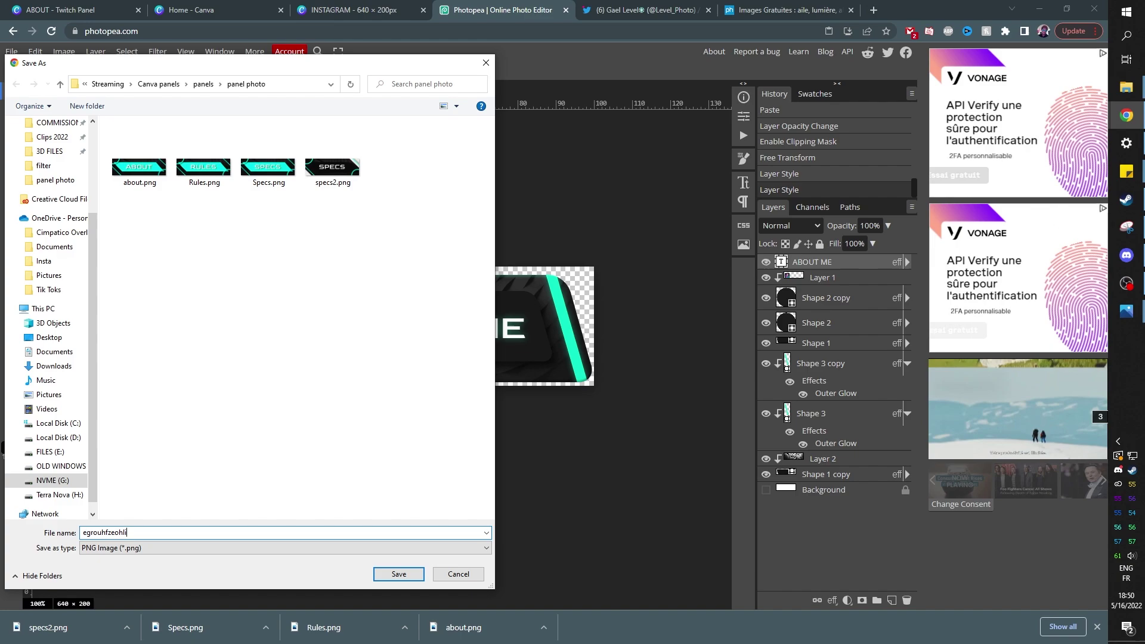
pyautogui.write('zfeoihzfse')
pyautogui.press('Return')
pyautogui.click(70, 632)
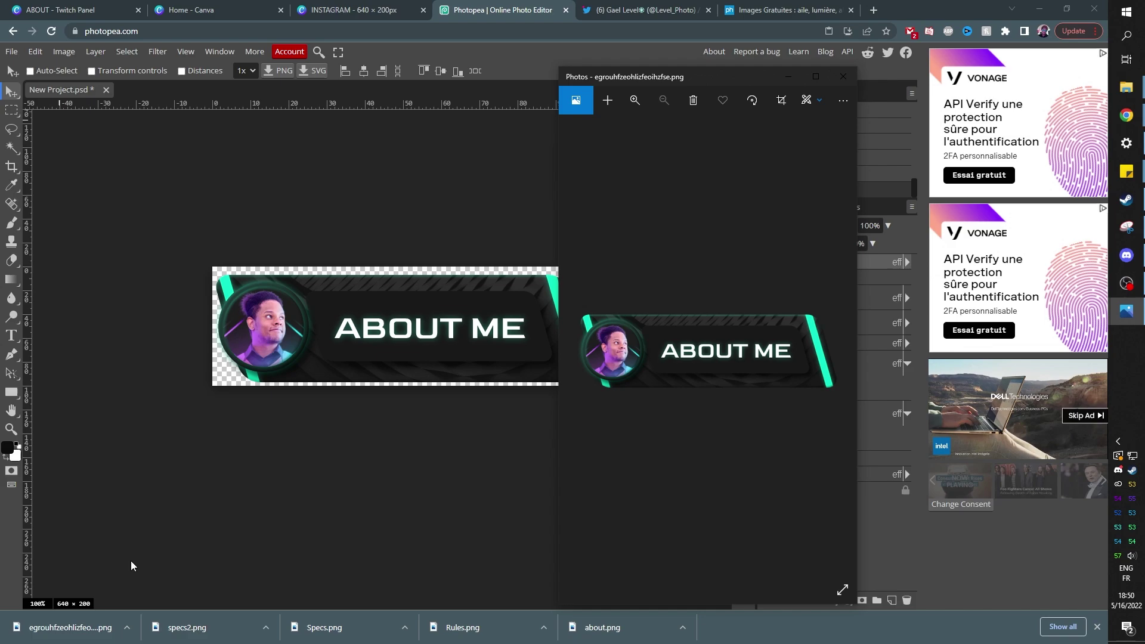
# - Clear the ABOUT ME heading, centre-align it, and type RULES in the dark box
pyautogui.click(886, 534)
pyautogui.doubleClick(781, 264)
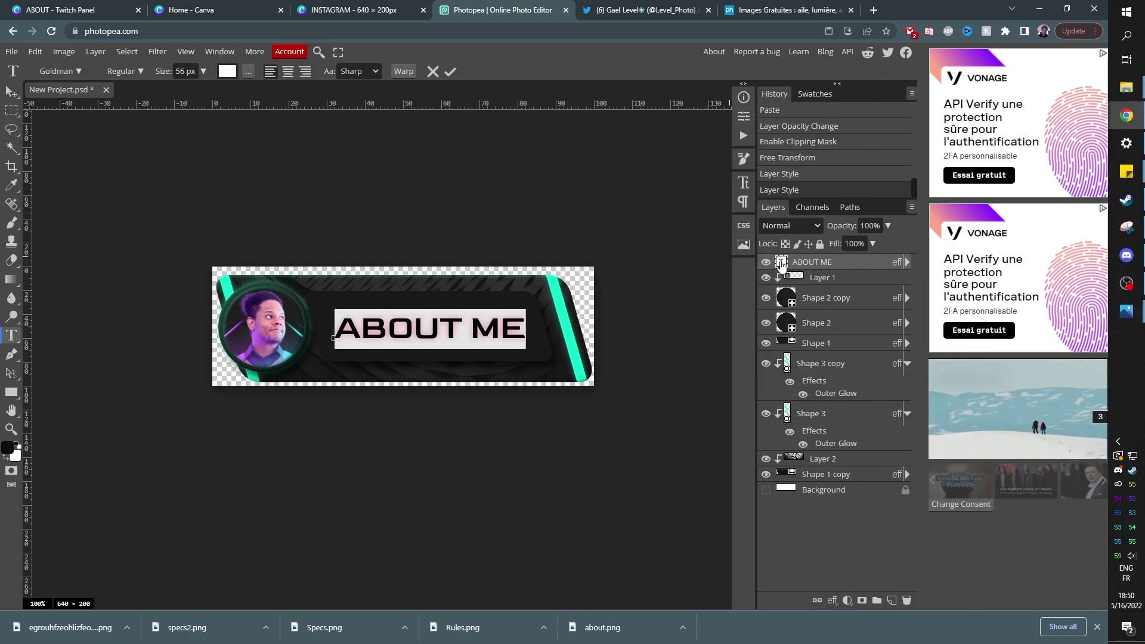
pyautogui.write('rules')
pyautogui.press('BackSpace')
pyautogui.press('BackSpace')
pyautogui.press('BackSpace')
pyautogui.press('BackSpace')
pyautogui.press('BackSpace')
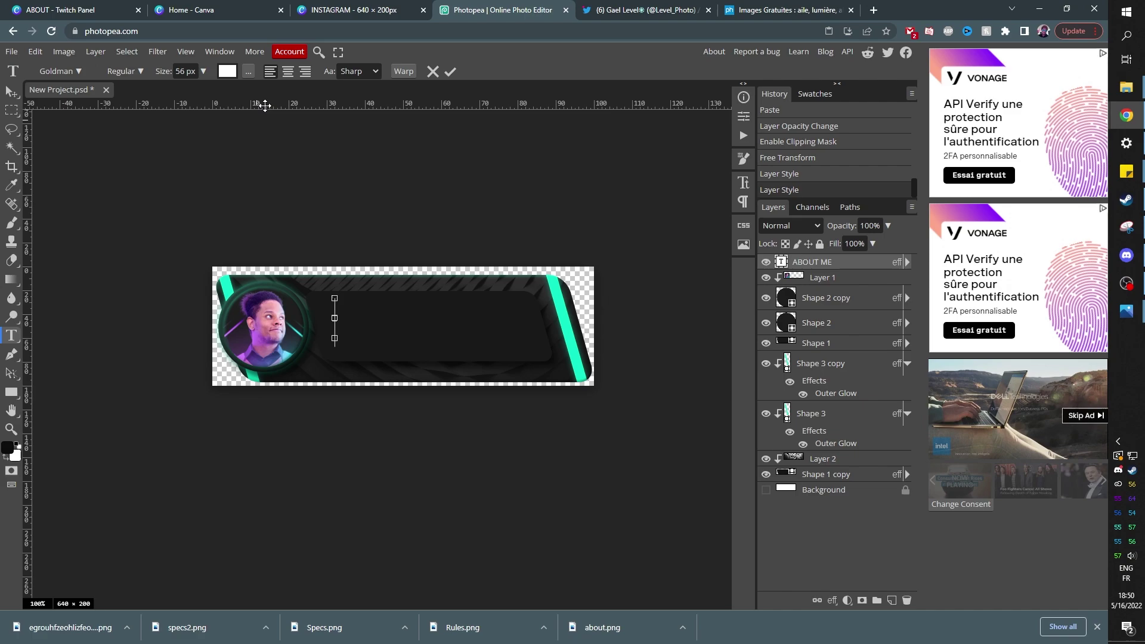
pyautogui.click(288, 72)
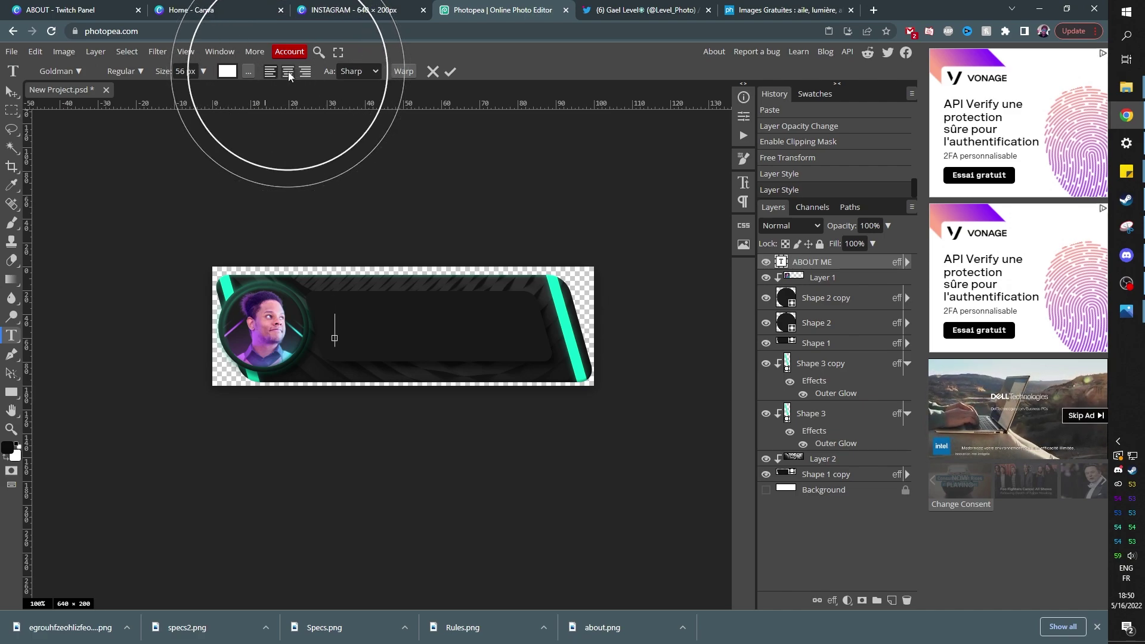
pyautogui.moveTo(343, 272); pyautogui.dragTo(426, 270)
pyautogui.write('RULES')
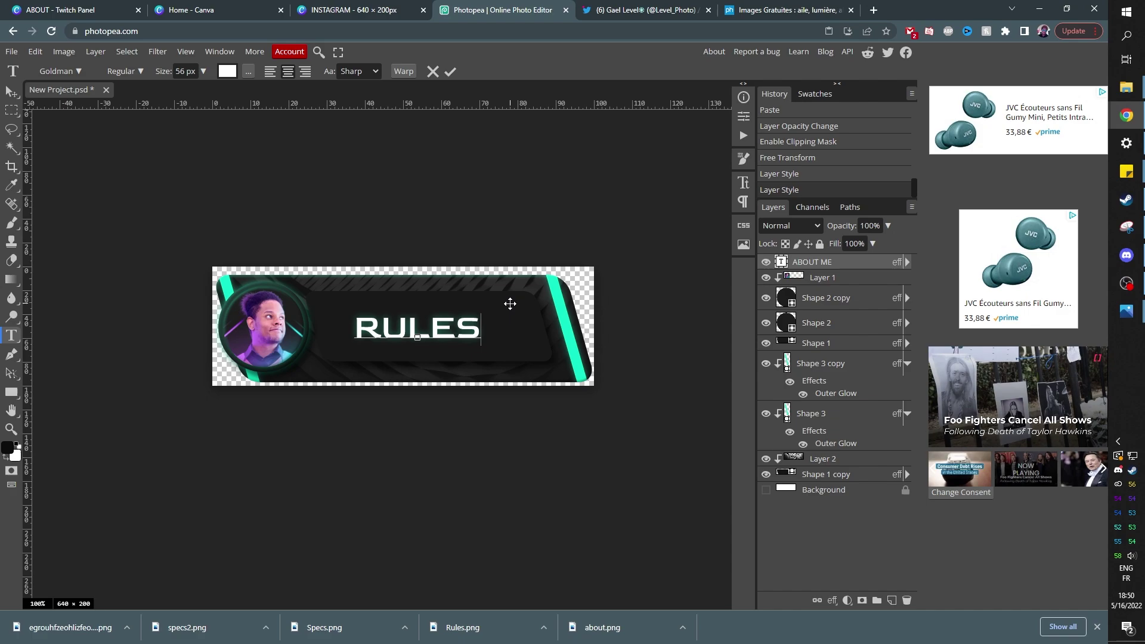
# - Replace the heading with SPECS, then SCHEDULES, nudge it to centre, and commit
pyautogui.hotkey('ctrl', 'a')
pyautogui.write('SPECS')
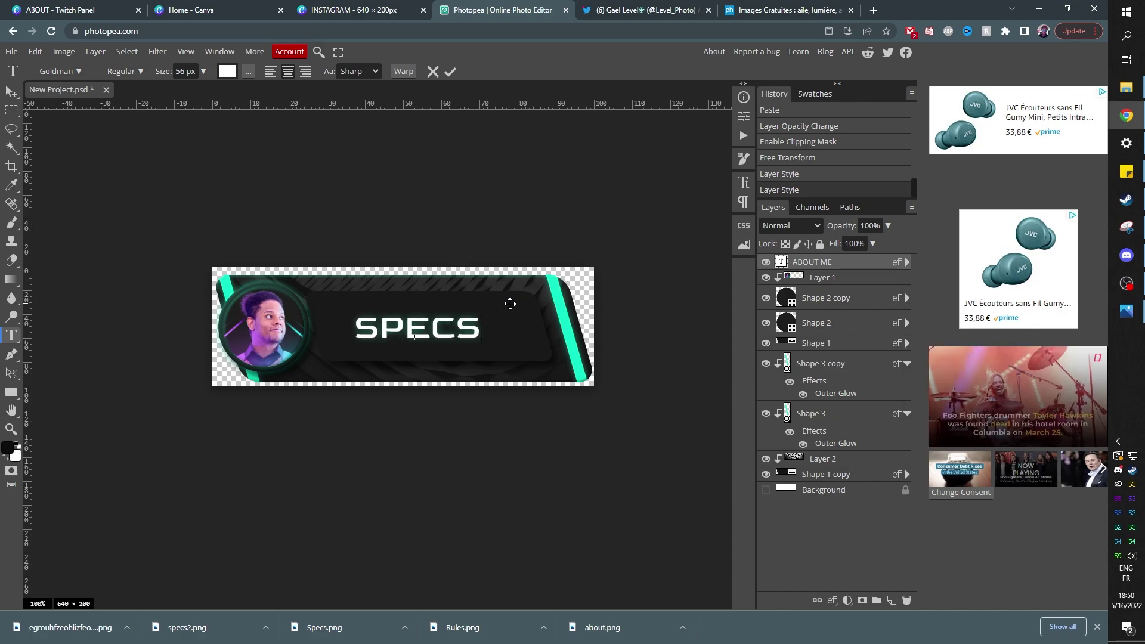
pyautogui.hotkey('ctrl', 'a')
pyautogui.write('SCHEDULES')
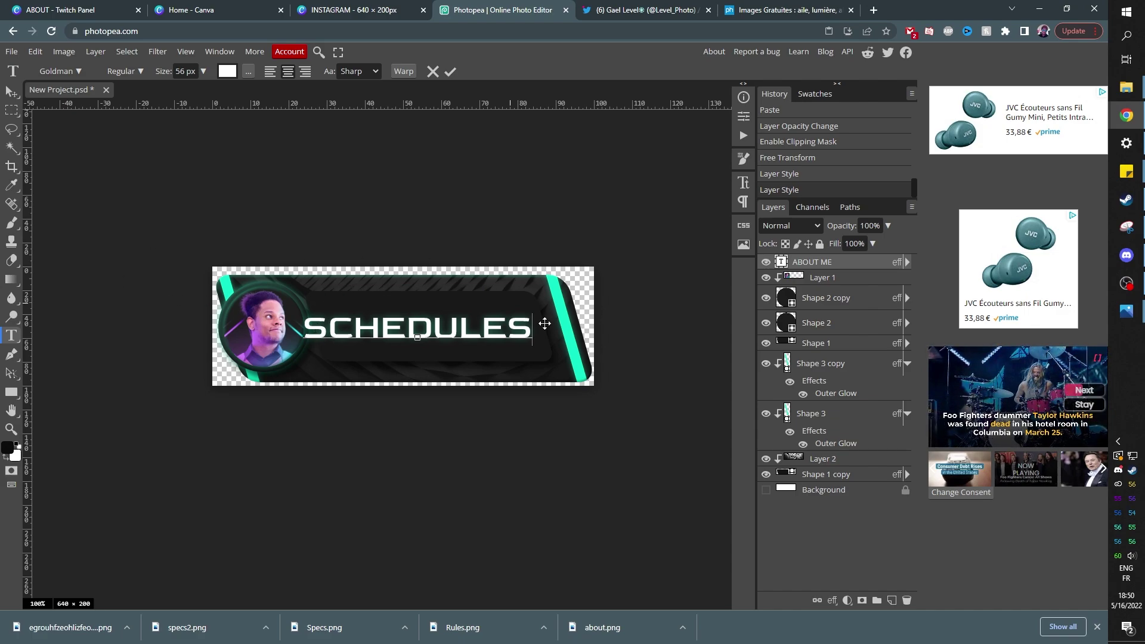
pyautogui.moveTo(387, 290); pyautogui.dragTo(393, 289)
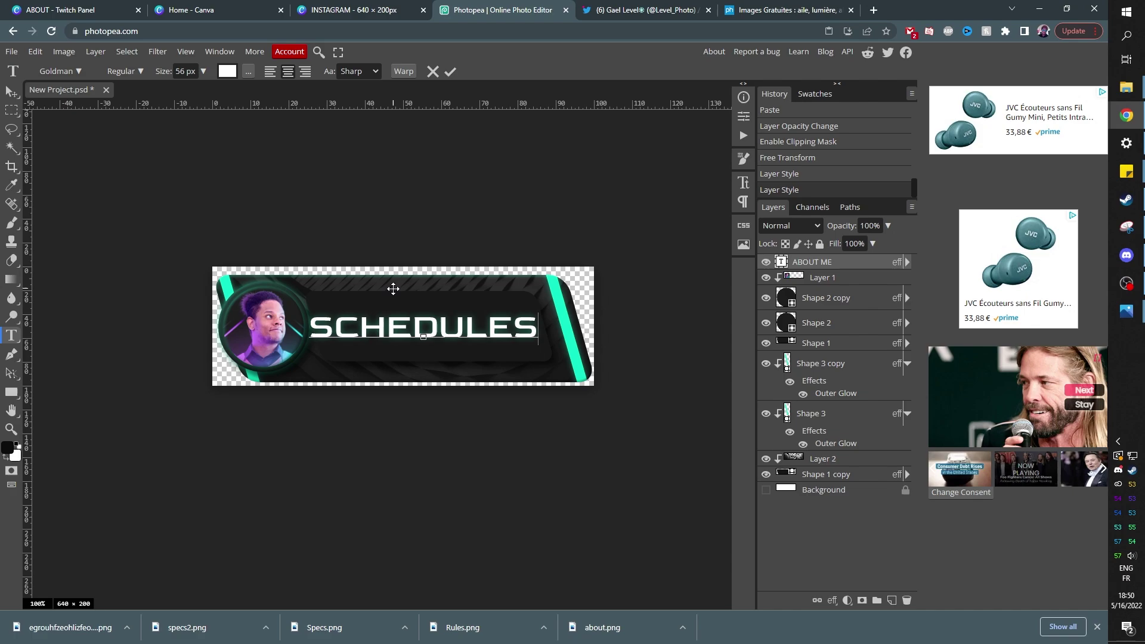
pyautogui.click(832, 493)
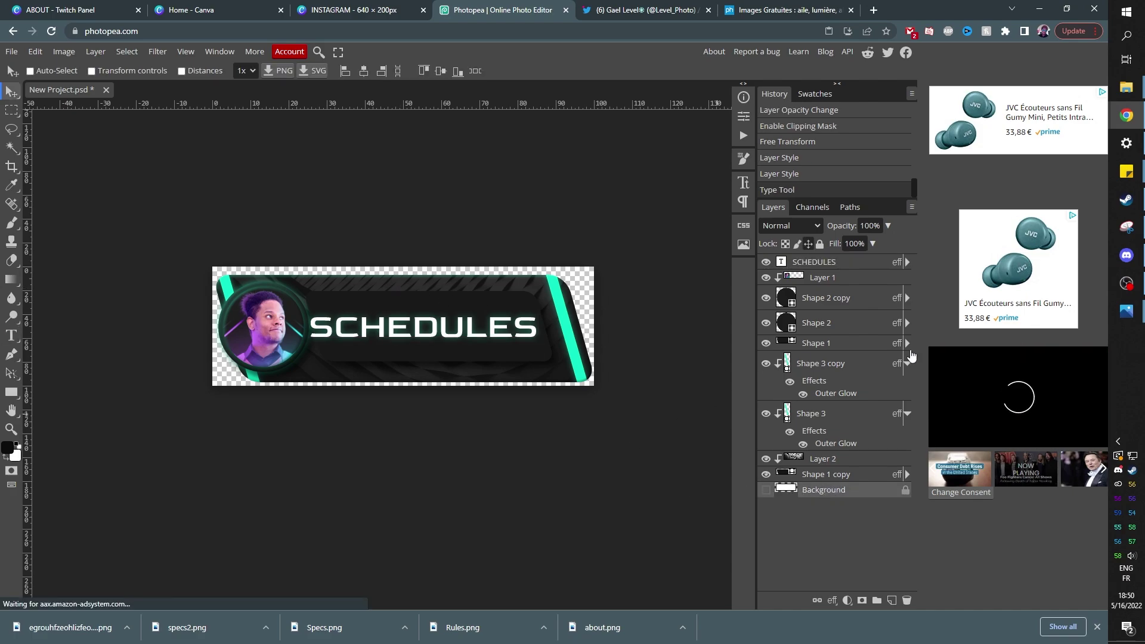
# - Bring the OBS Studio window to the front from the taskbar
pyautogui.click(1126, 285)
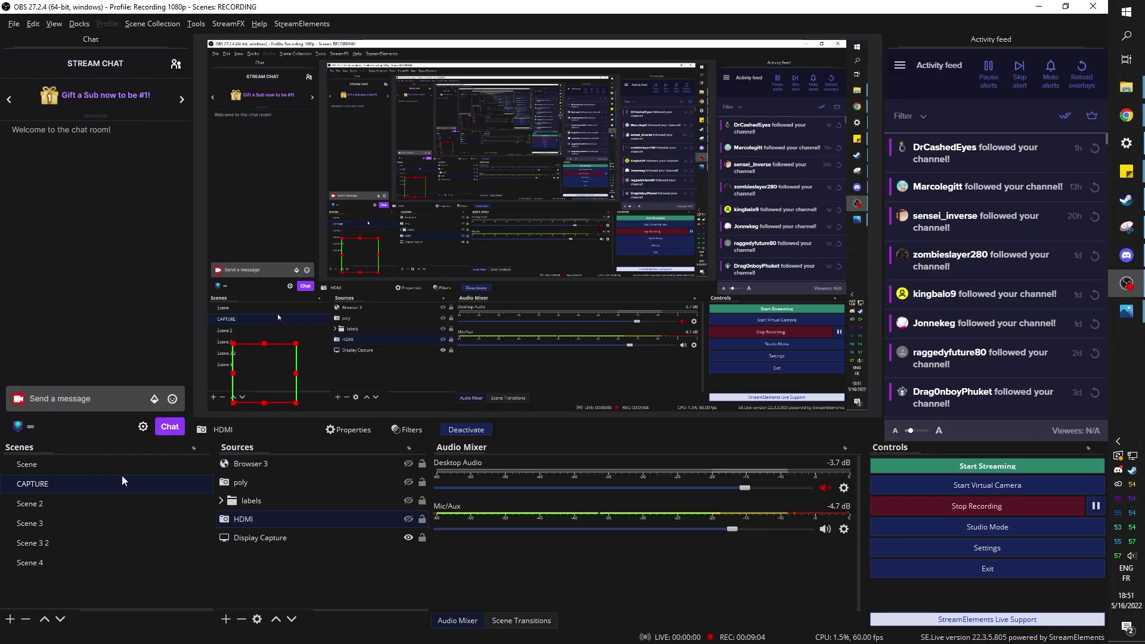